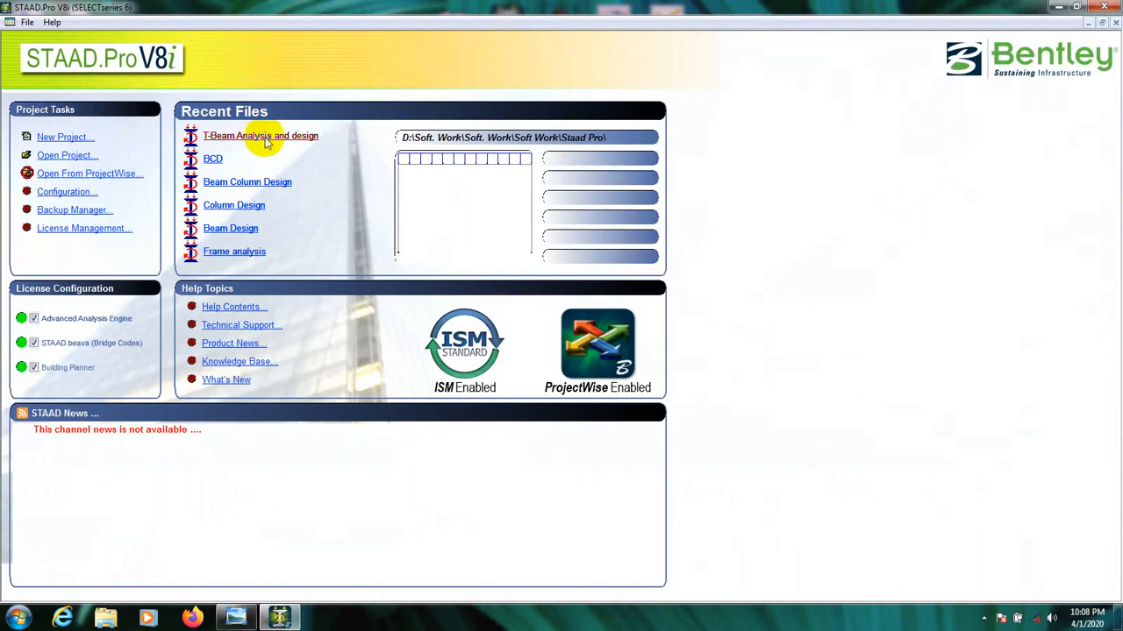
Step: Open the recent file T-Beam Analysis and design and switch the structure to the front view
{"action": "left_click", "coordinate": [266, 143]}
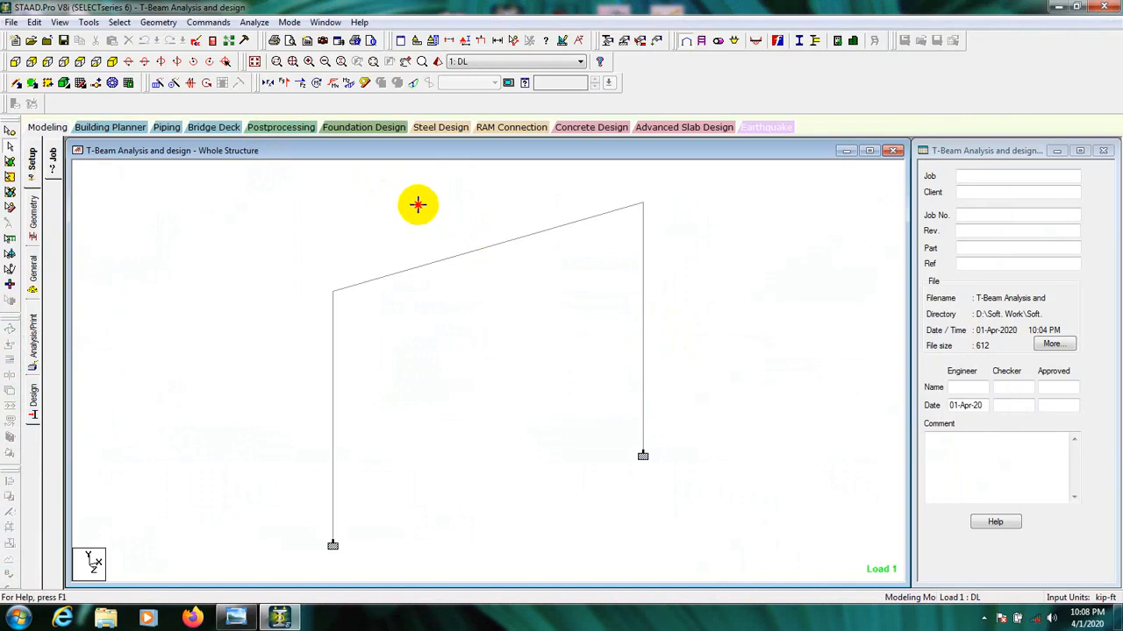
{"action": "left_click", "coordinate": [15, 67]}
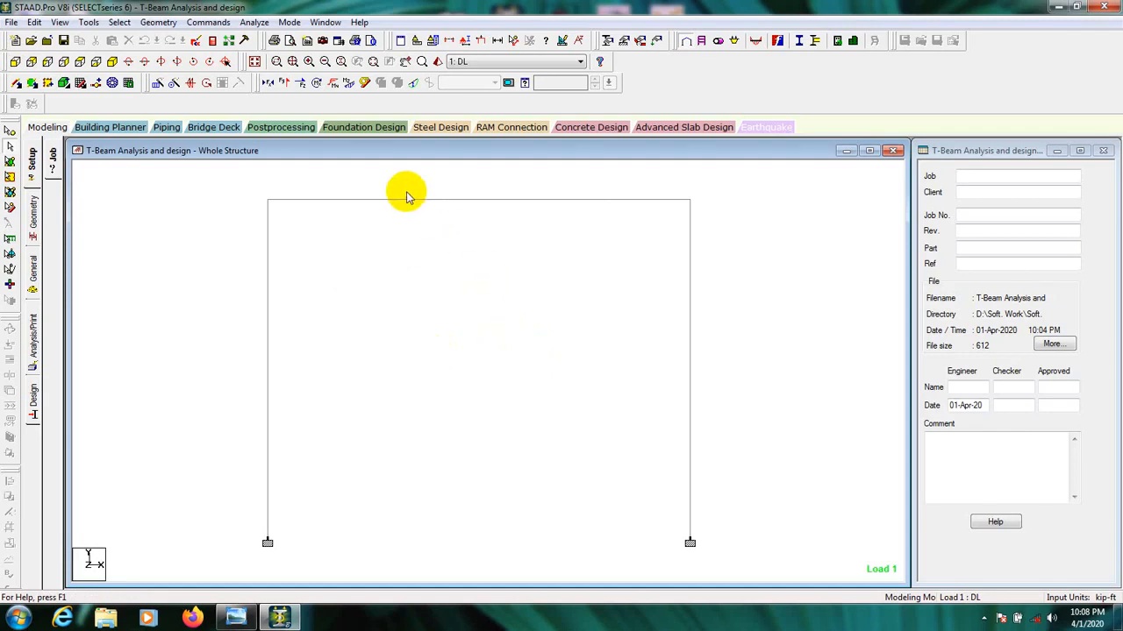
Step: Review the Shear Y and Bending Z diagrams of the frame under load case 1: DL, and hide both diagrams again
{"action": "left_click", "coordinate": [284, 83]}
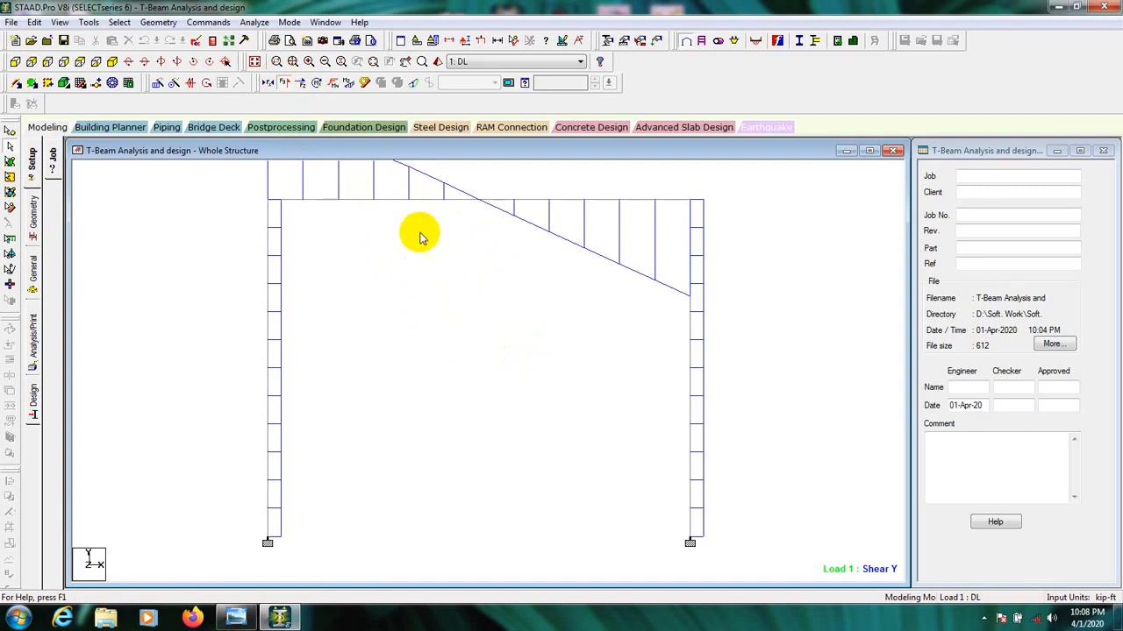
{"action": "left_click", "coordinate": [349, 83]}
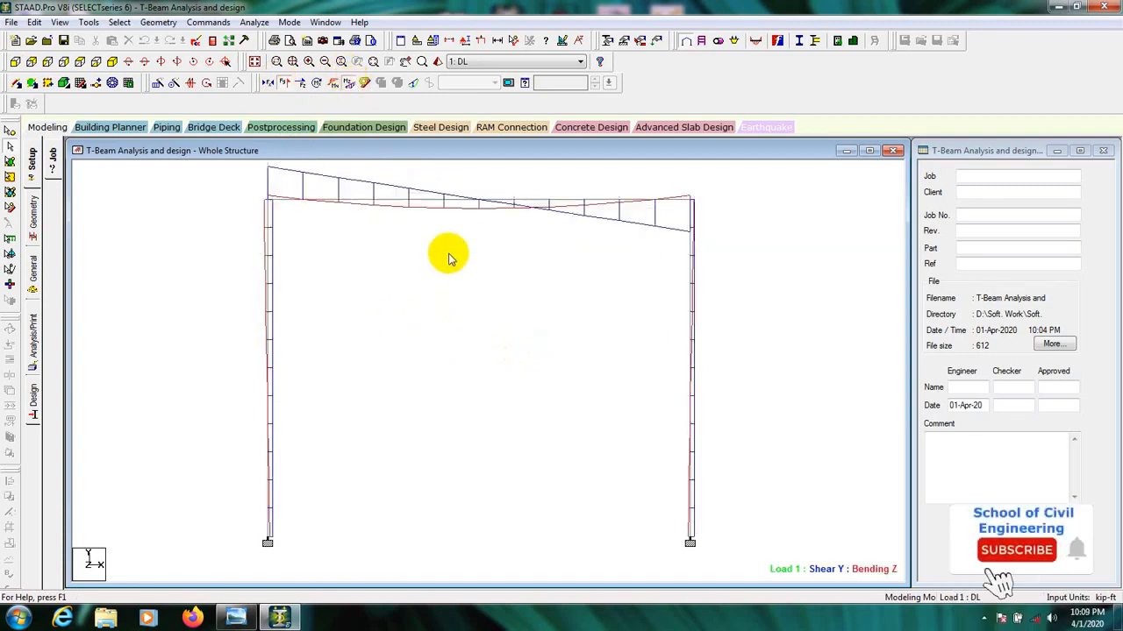
{"action": "scroll", "coordinate": [448, 256], "scroll_direction": "up", "scroll_amount": 3}
{"action": "middle_click_drag", "start_coordinate": [448, 288], "coordinate": [454, 356]}
{"action": "scroll", "coordinate": [433, 317], "scroll_direction": "down", "scroll_amount": 3}
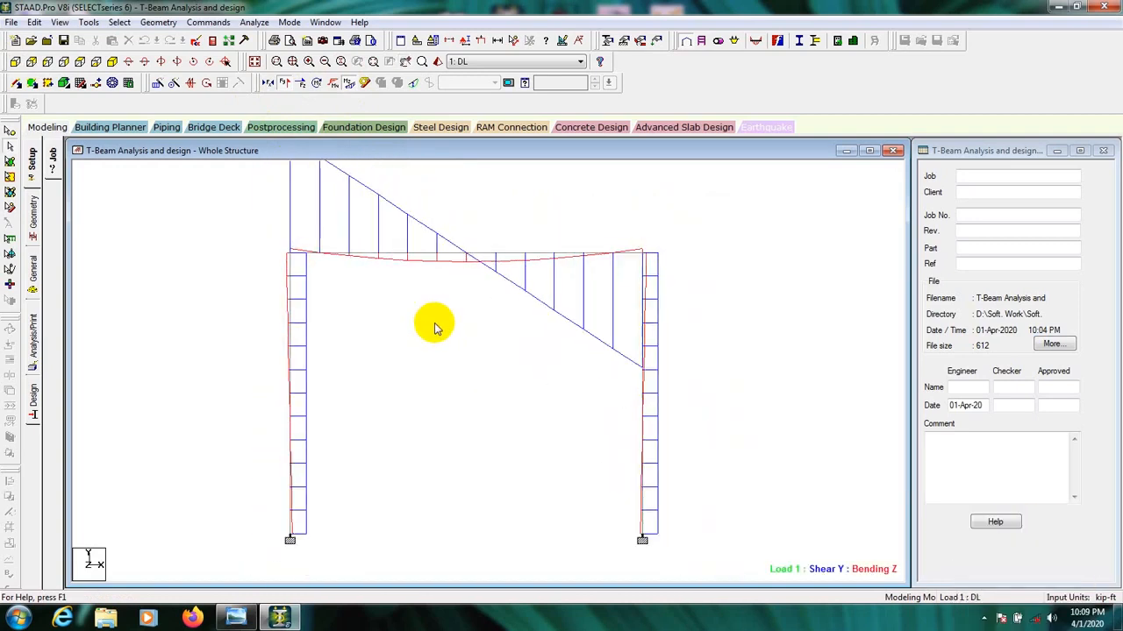
{"action": "left_click", "coordinate": [283, 82]}
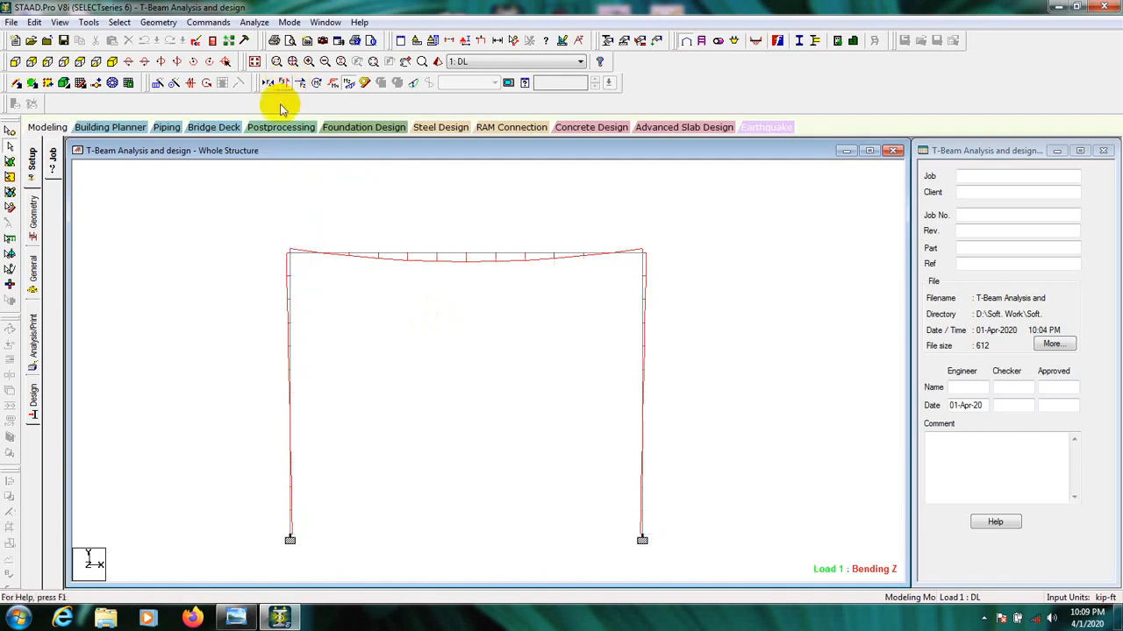
{"action": "left_click", "coordinate": [349, 82]}
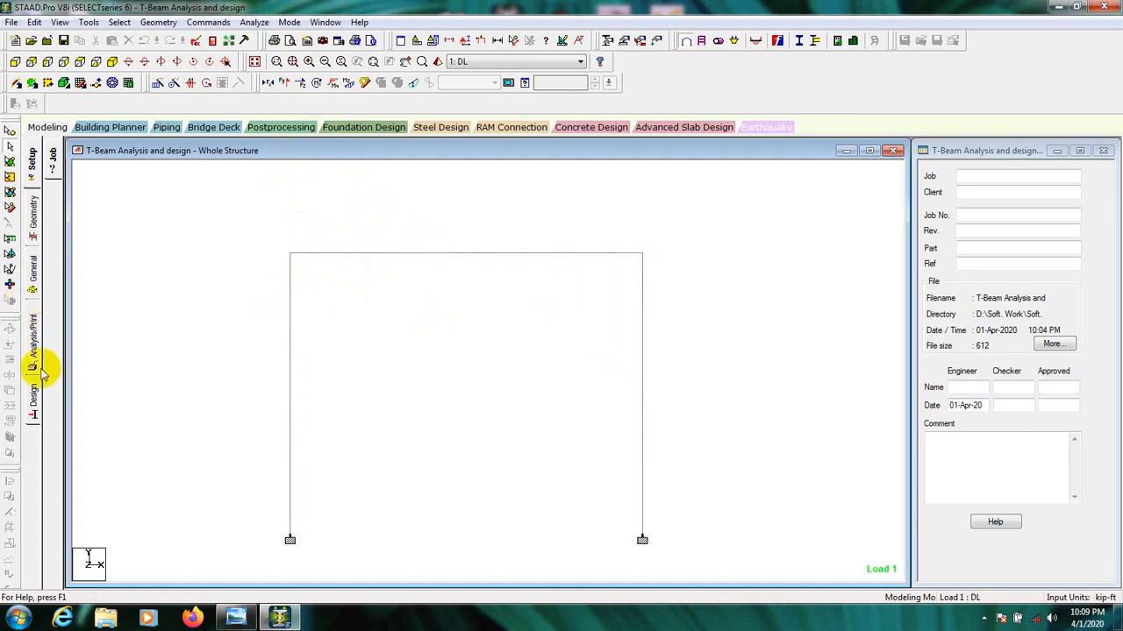
Step: Open the concrete design settings and choose ACI 318 2011 as the current design code
{"action": "left_click", "coordinate": [33, 402]}
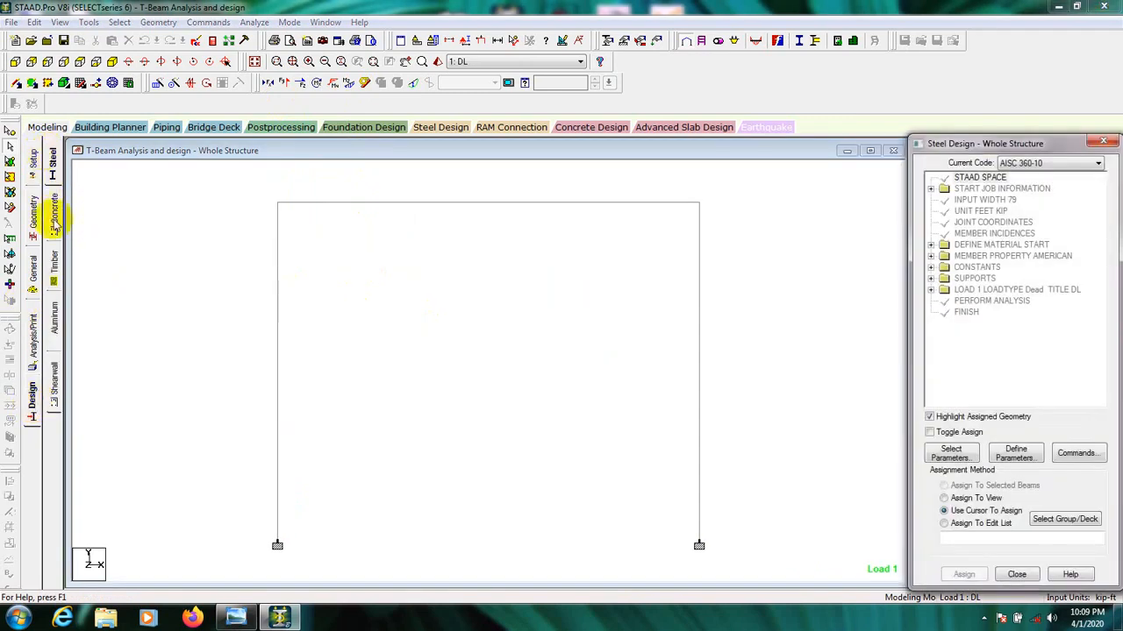
{"action": "left_click", "coordinate": [54, 223]}
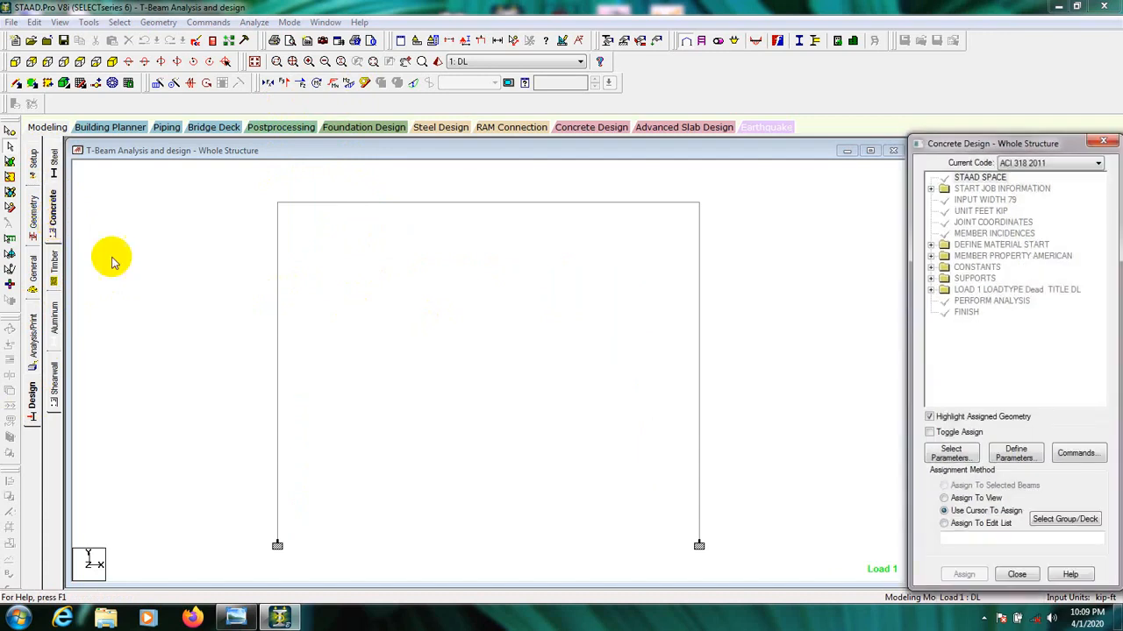
{"action": "left_click", "coordinate": [1024, 165]}
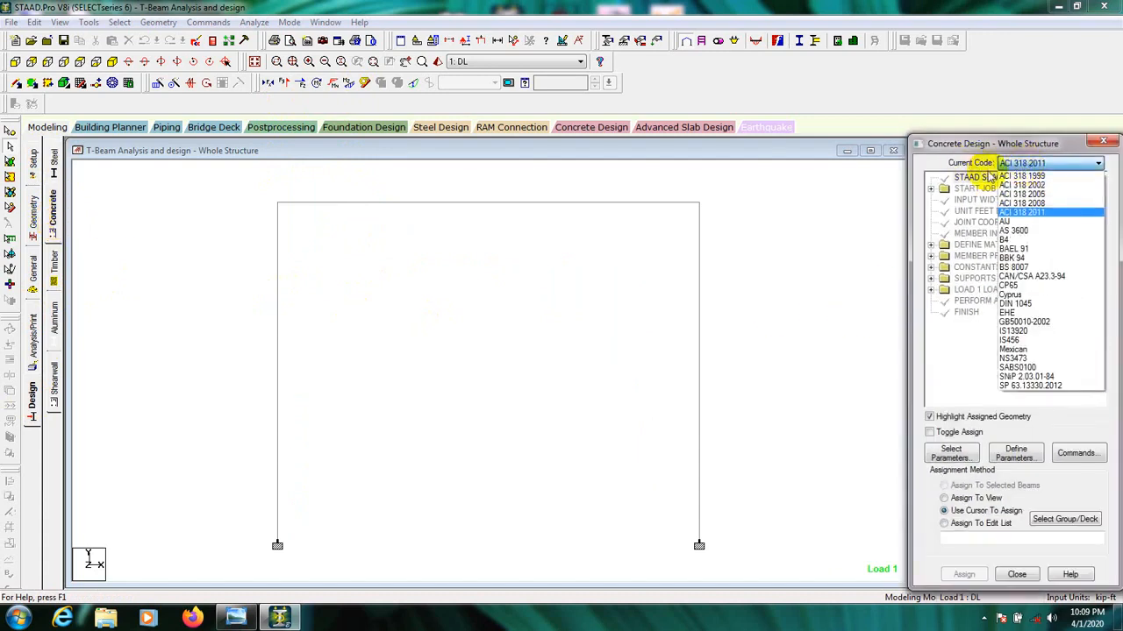
{"action": "left_click", "coordinate": [1033, 212]}
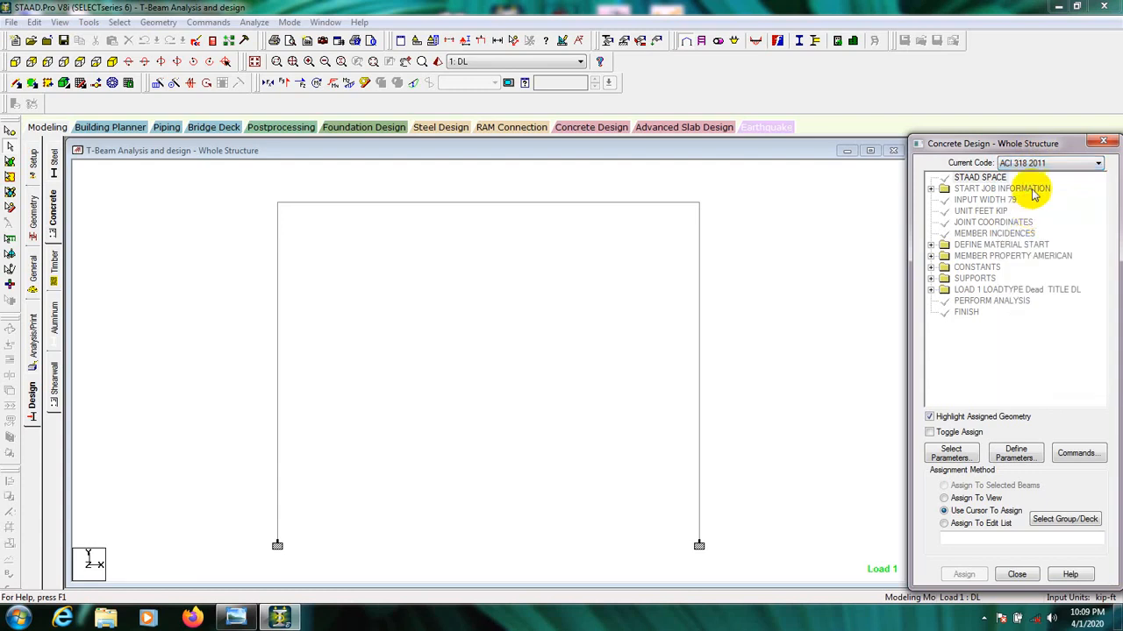
Step: Clear the selected design parameters and add only the bottom, side and top clear covers: Clb, Cls and Clt
{"action": "left_click", "coordinate": [949, 456]}
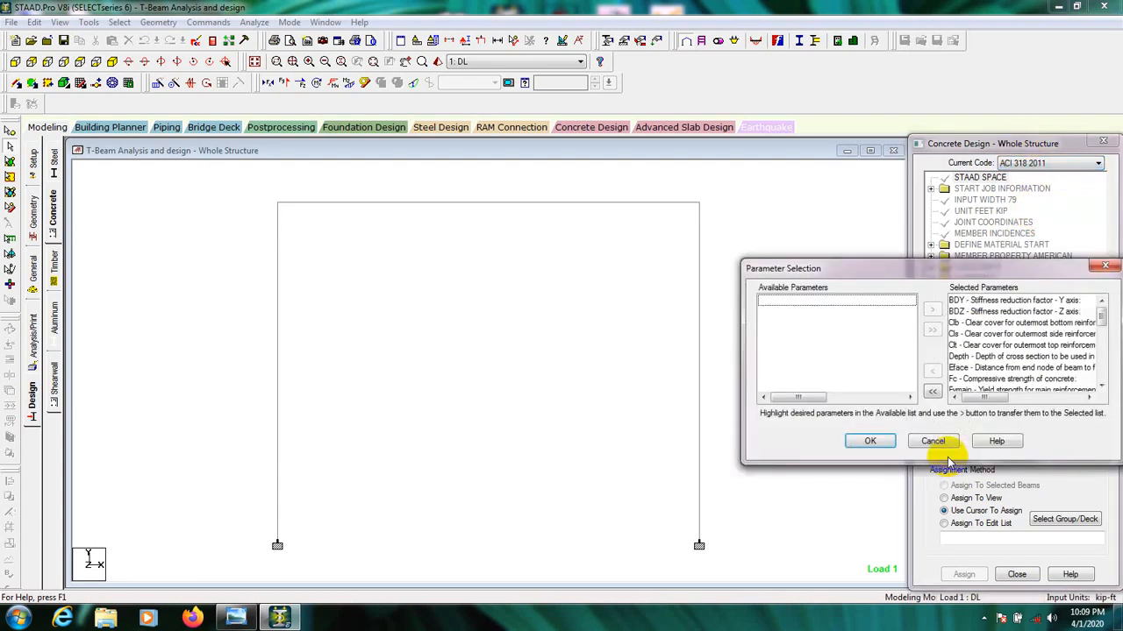
{"action": "left_click", "coordinate": [932, 392]}
{"action": "left_click_drag", "start_coordinate": [973, 265], "coordinate": [936, 264]}
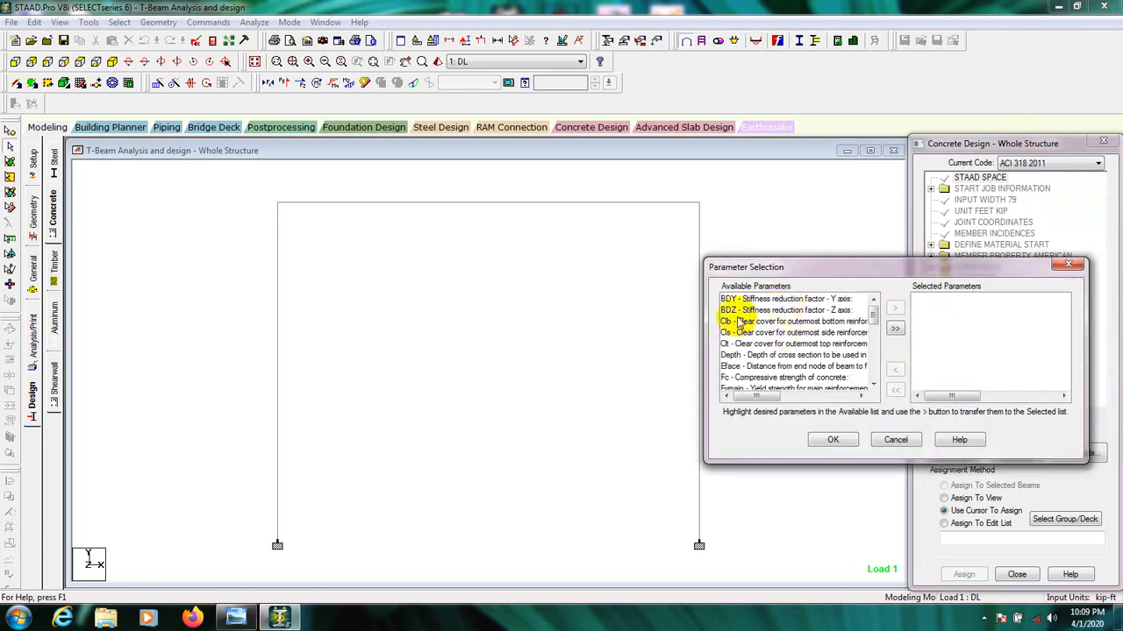
{"action": "left_click_drag", "start_coordinate": [740, 323], "coordinate": [748, 345]}
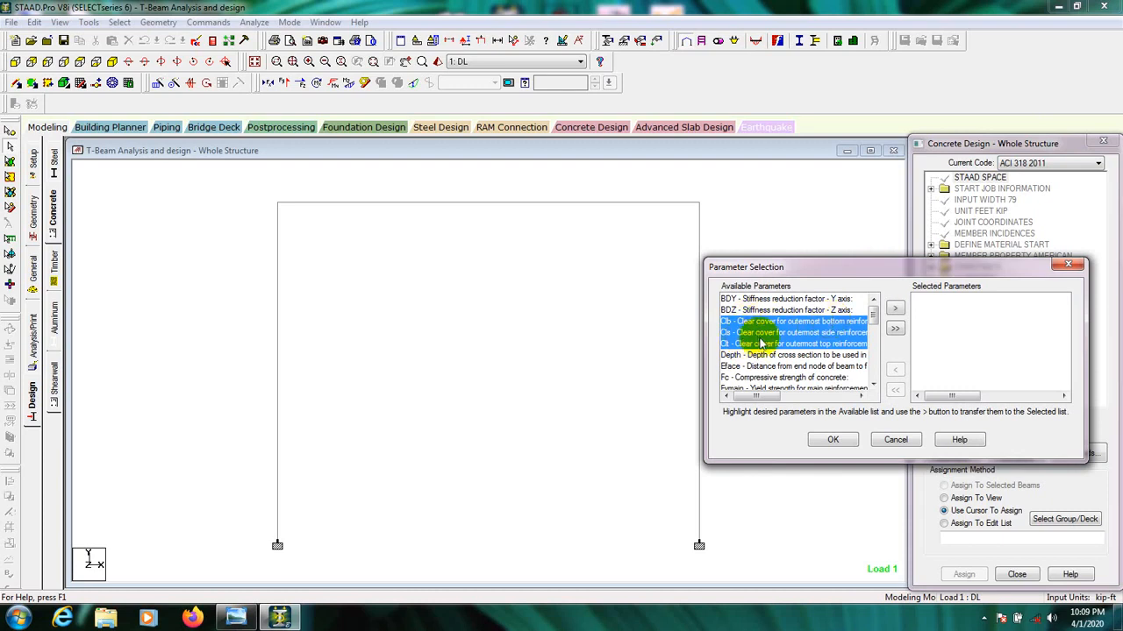
{"action": "left_click", "coordinate": [895, 311]}
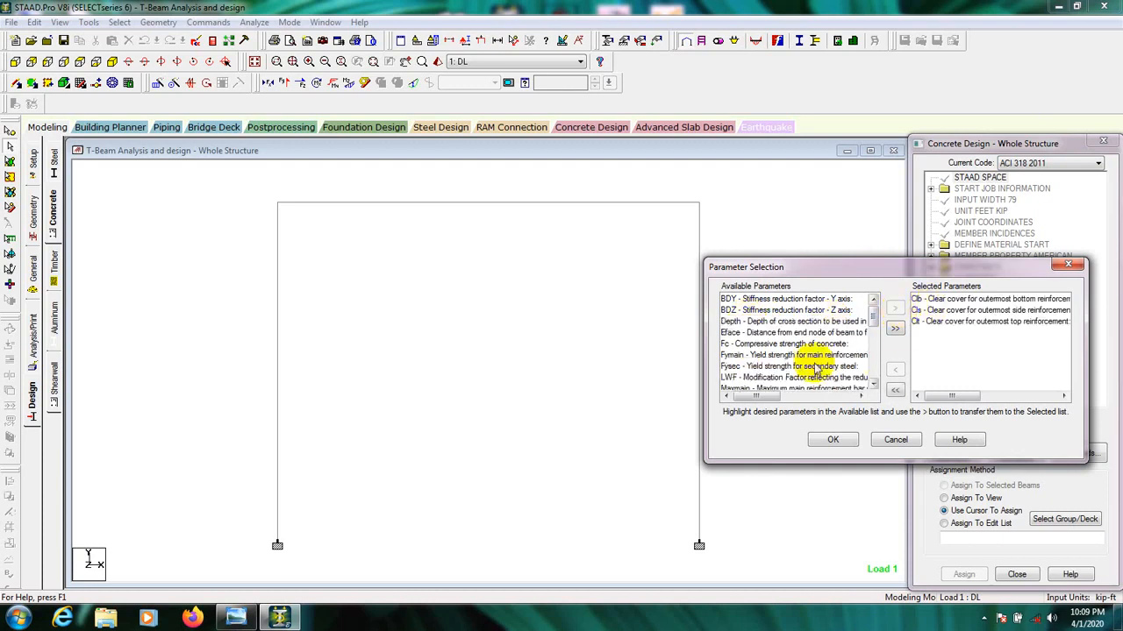
Step: Add concrete compressive strength Fc and main reinforcement yield strength Fymain to the selected parameters, and accept the selection
{"action": "left_click", "coordinate": [753, 344]}
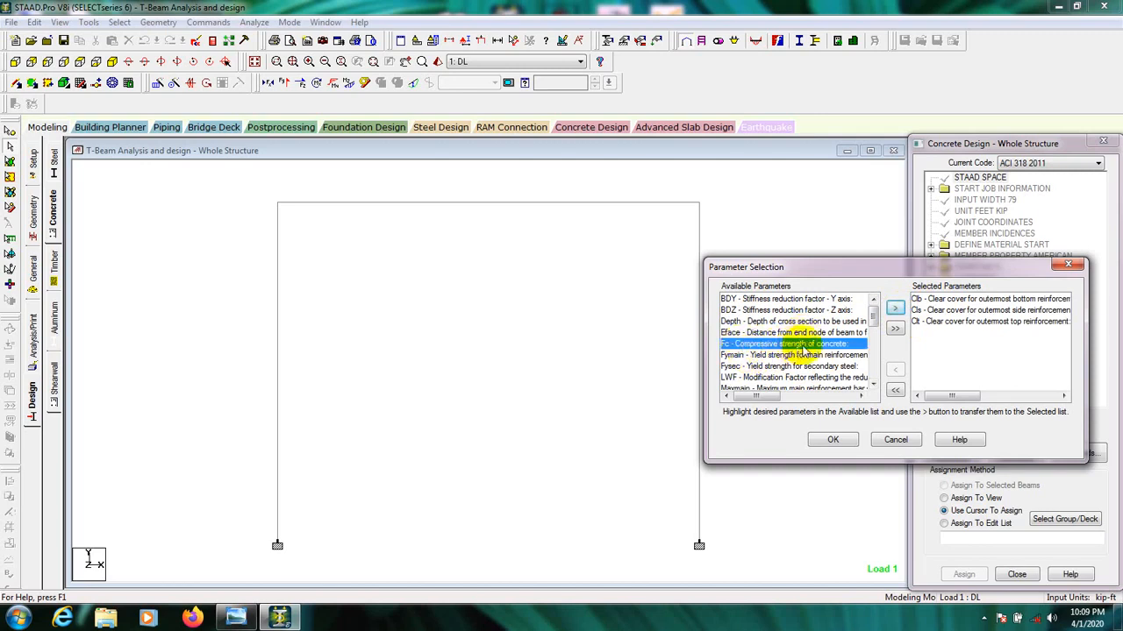
{"action": "left_click", "coordinate": [895, 309]}
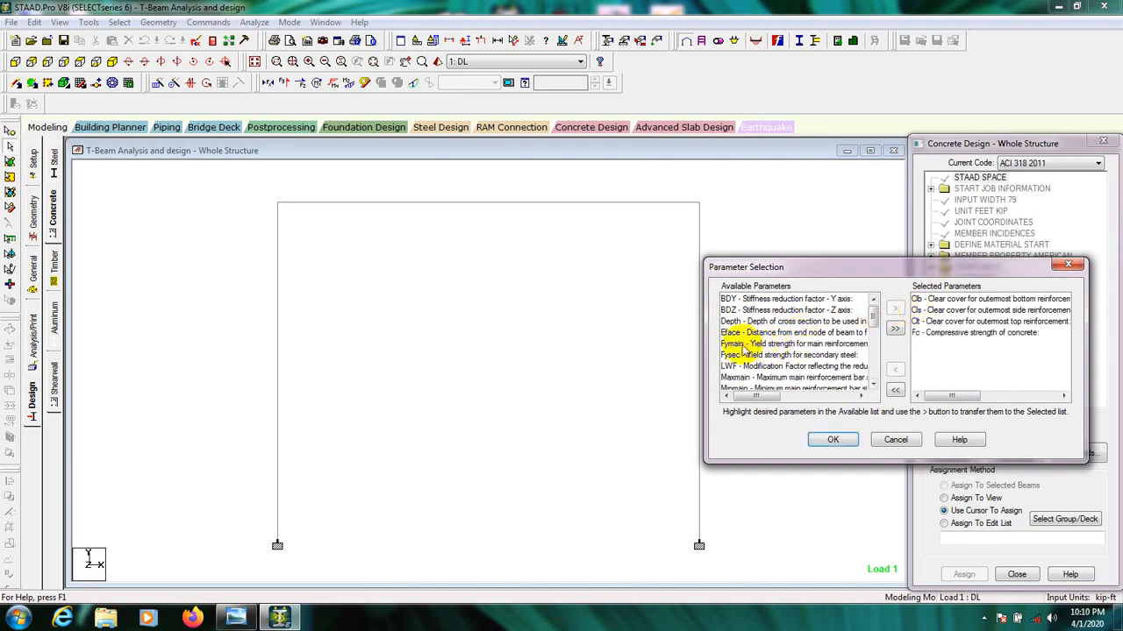
{"action": "left_click", "coordinate": [780, 344]}
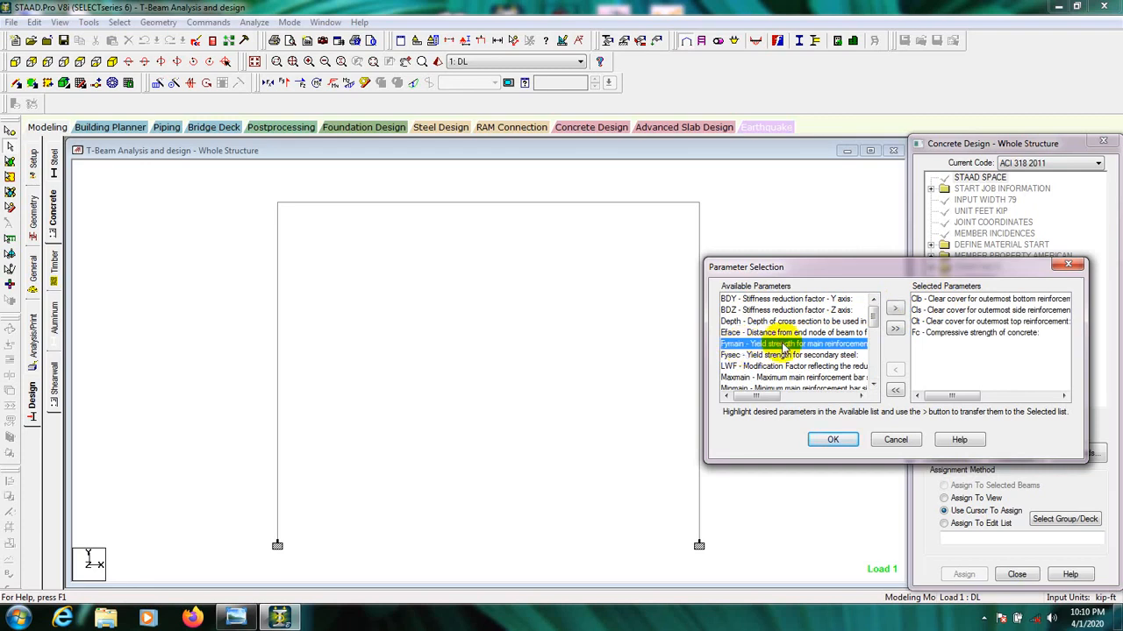
{"action": "left_click", "coordinate": [896, 309]}
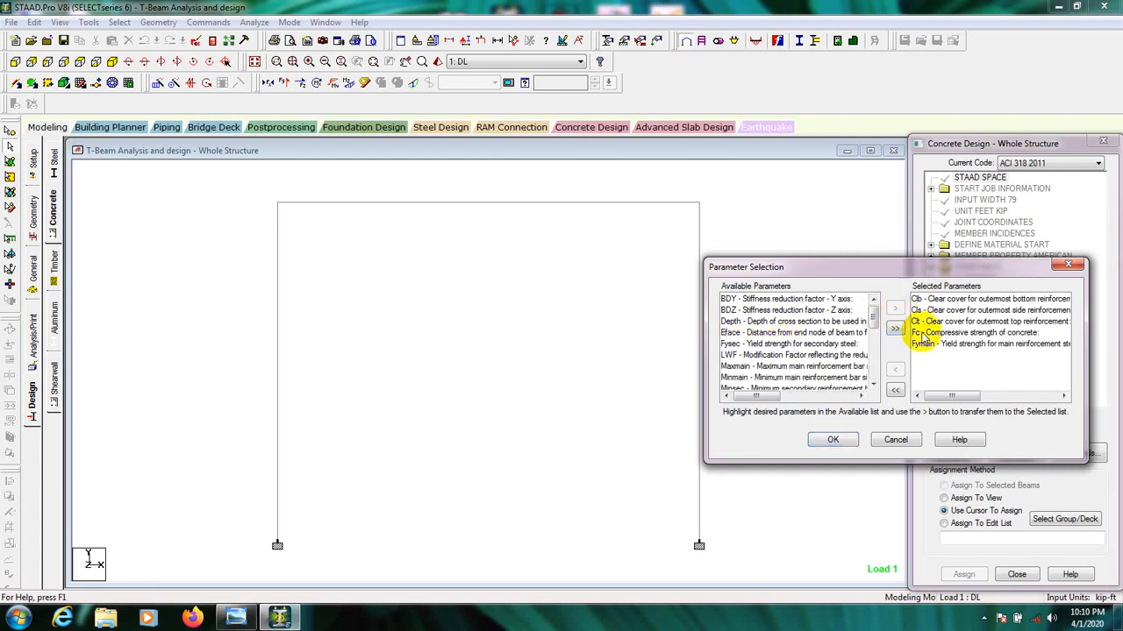
{"action": "left_click_drag", "start_coordinate": [936, 272], "coordinate": [927, 267]}
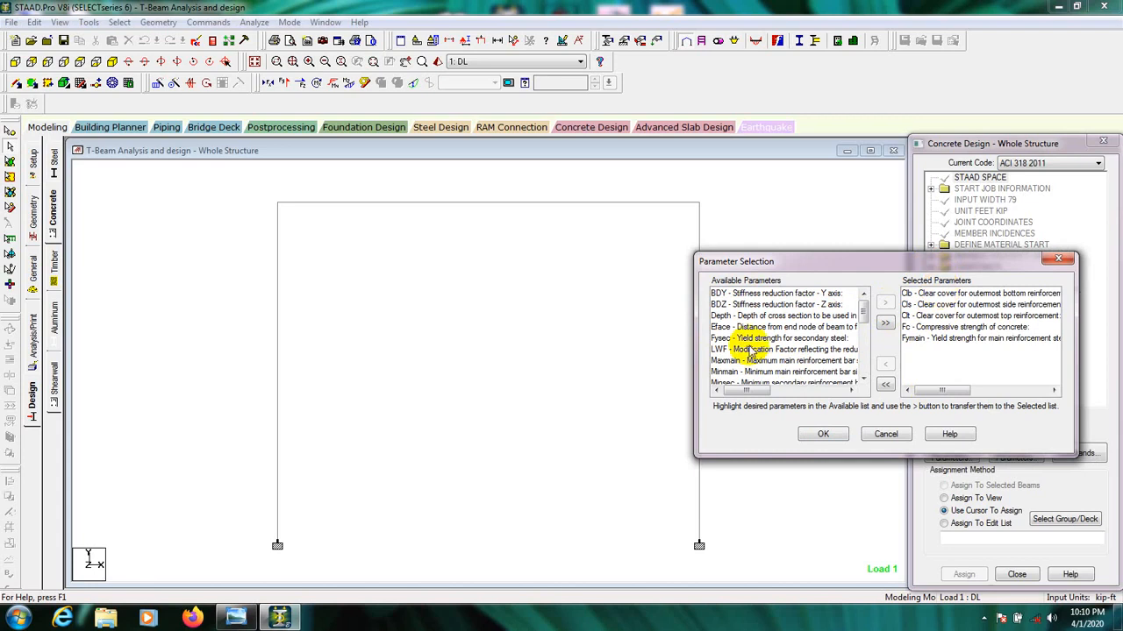
{"action": "mouse_move", "coordinate": [862, 308]}
{"action": "left_mouse_down"}
{"action": "mouse_move", "coordinate": [862, 375]}
{"action": "mouse_move", "coordinate": [854, 301]}
{"action": "left_mouse_up"}
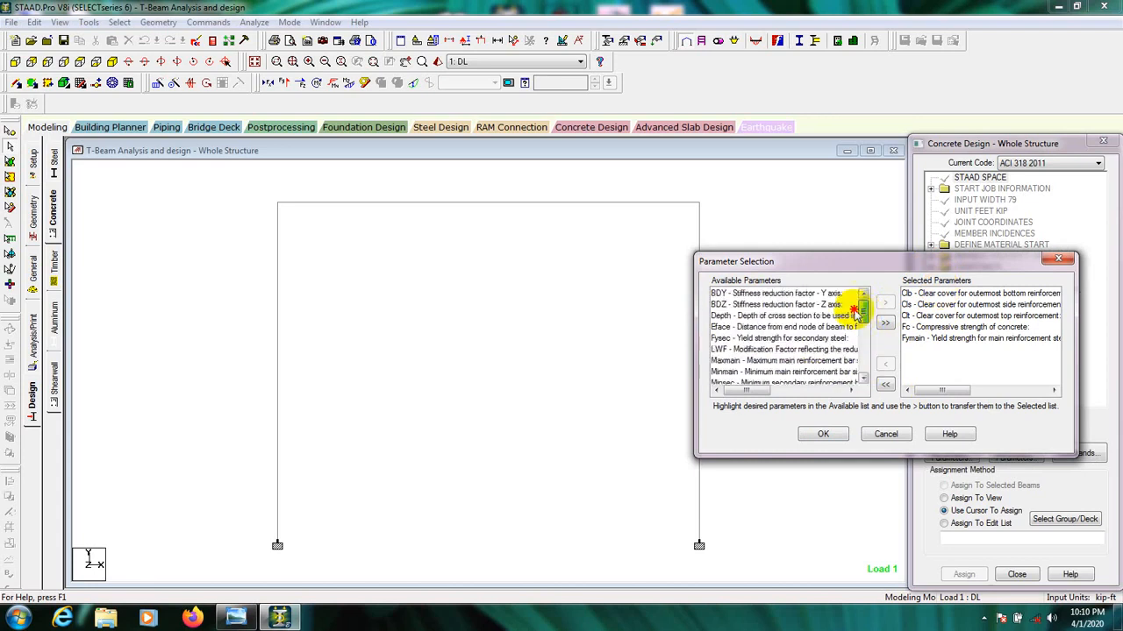
{"action": "left_click", "coordinate": [820, 435]}
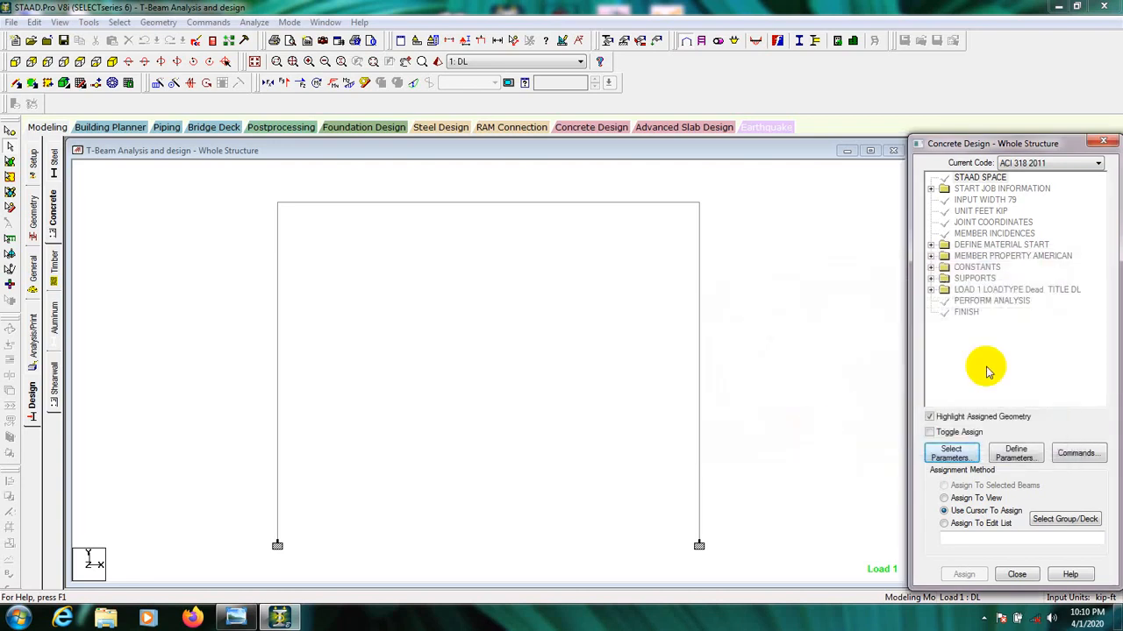
Step: Check the list of selected concrete design parameters once more and accept it
{"action": "left_click", "coordinate": [931, 291]}
{"action": "left_click", "coordinate": [931, 290]}
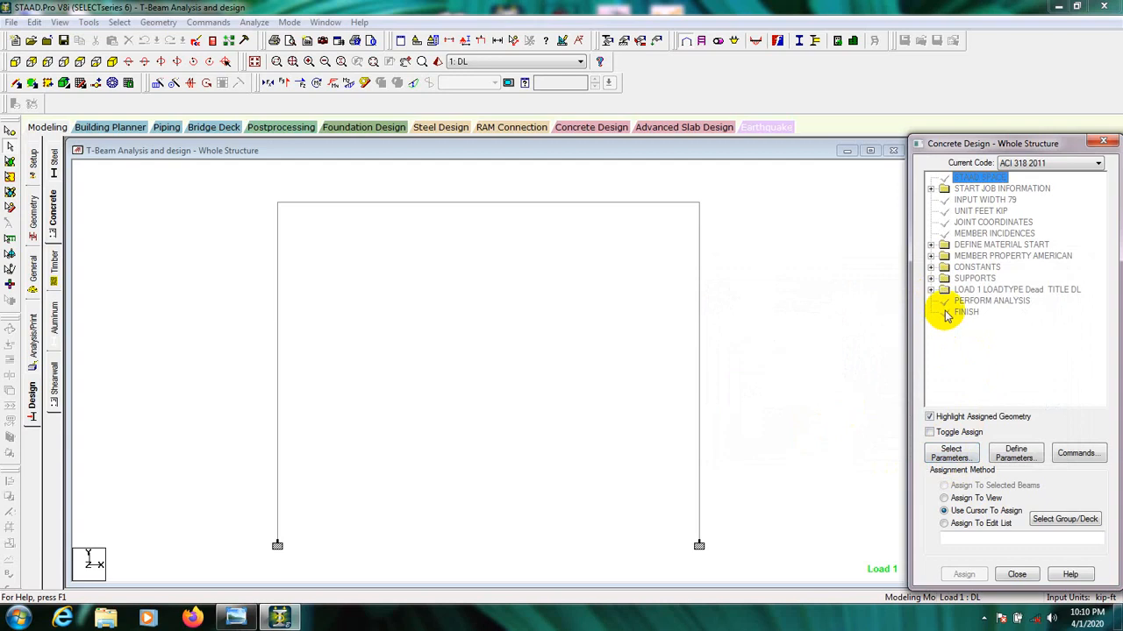
{"action": "left_click", "coordinate": [951, 454]}
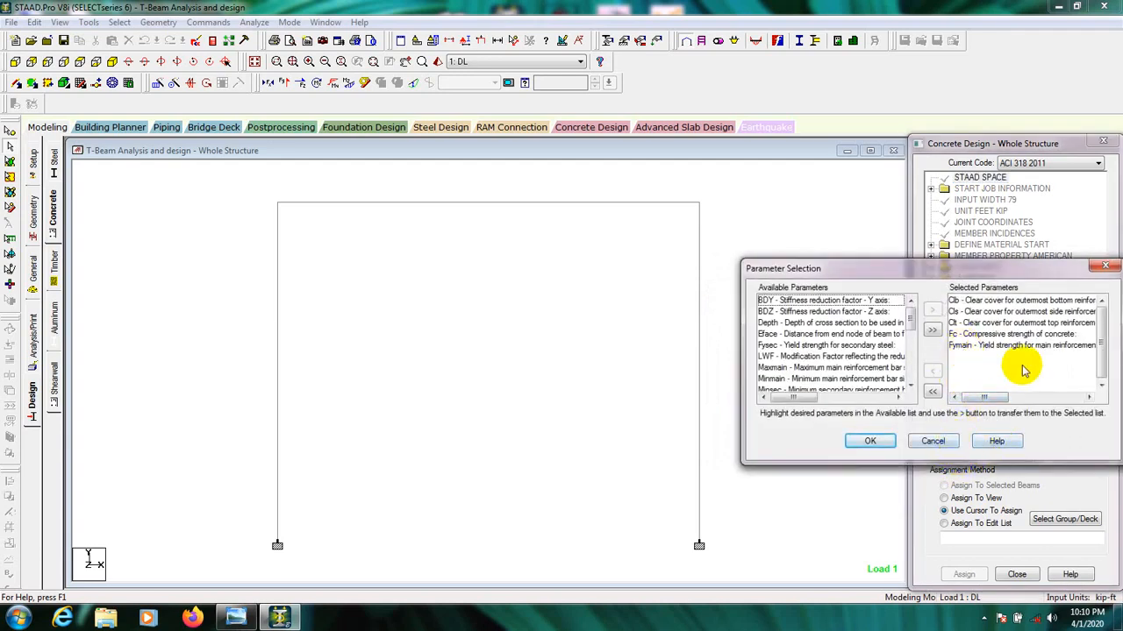
{"action": "left_click_drag", "start_coordinate": [1099, 349], "coordinate": [1096, 338]}
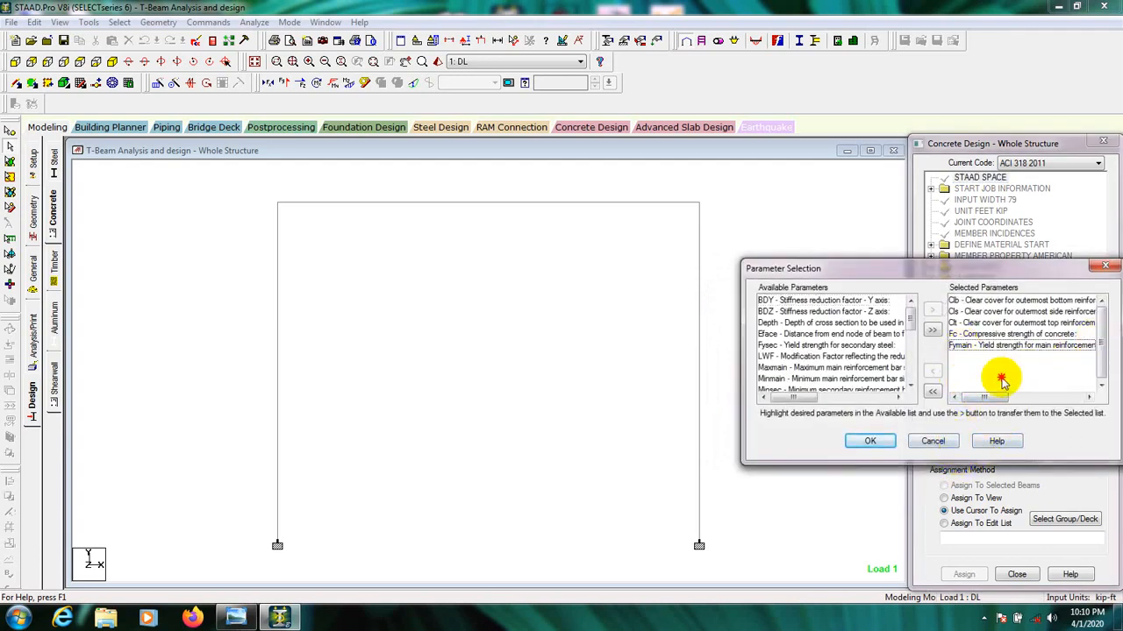
{"action": "left_click", "coordinate": [872, 443]}
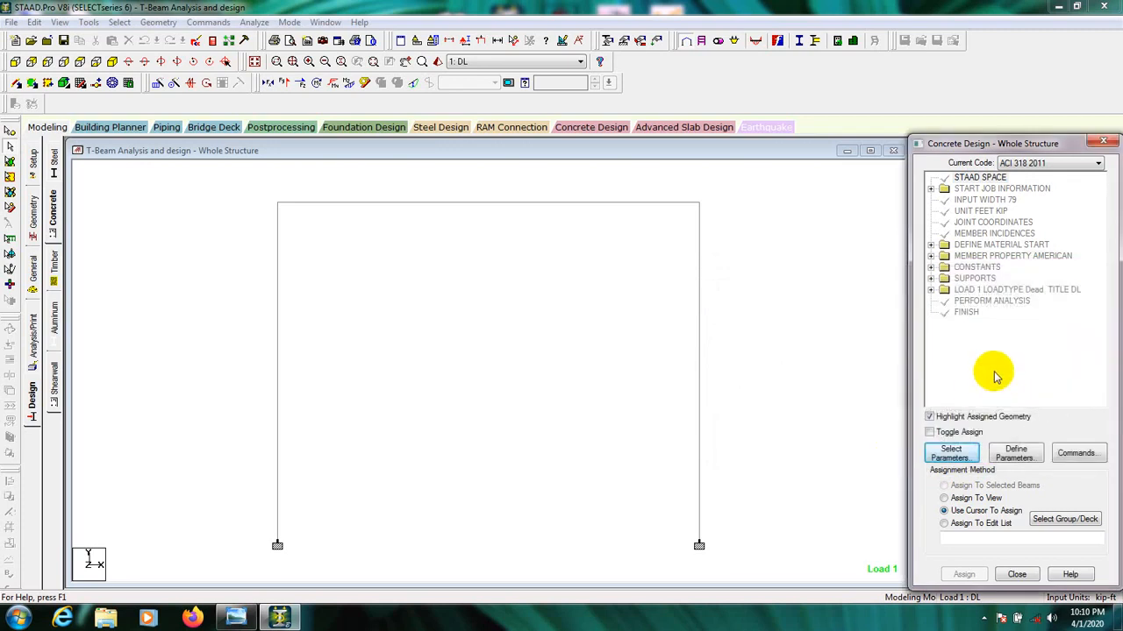
Step: Open the definition of the selected design parameters at the CLB bottom cover parameter
{"action": "left_click", "coordinate": [1016, 455]}
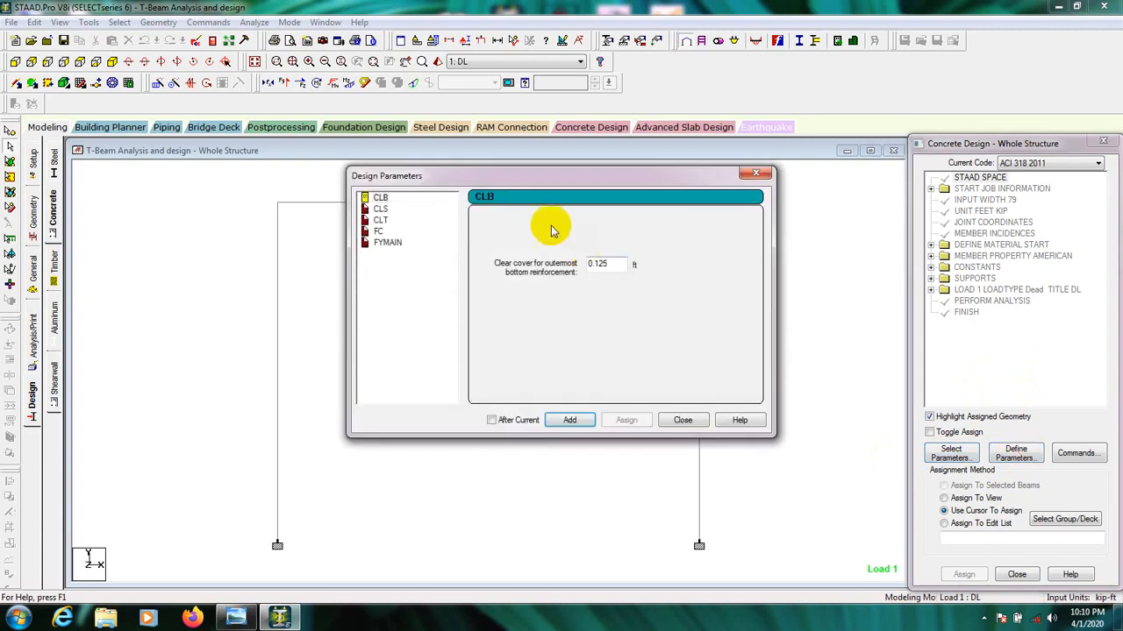
{"action": "left_click_drag", "start_coordinate": [517, 178], "coordinate": [474, 175]}
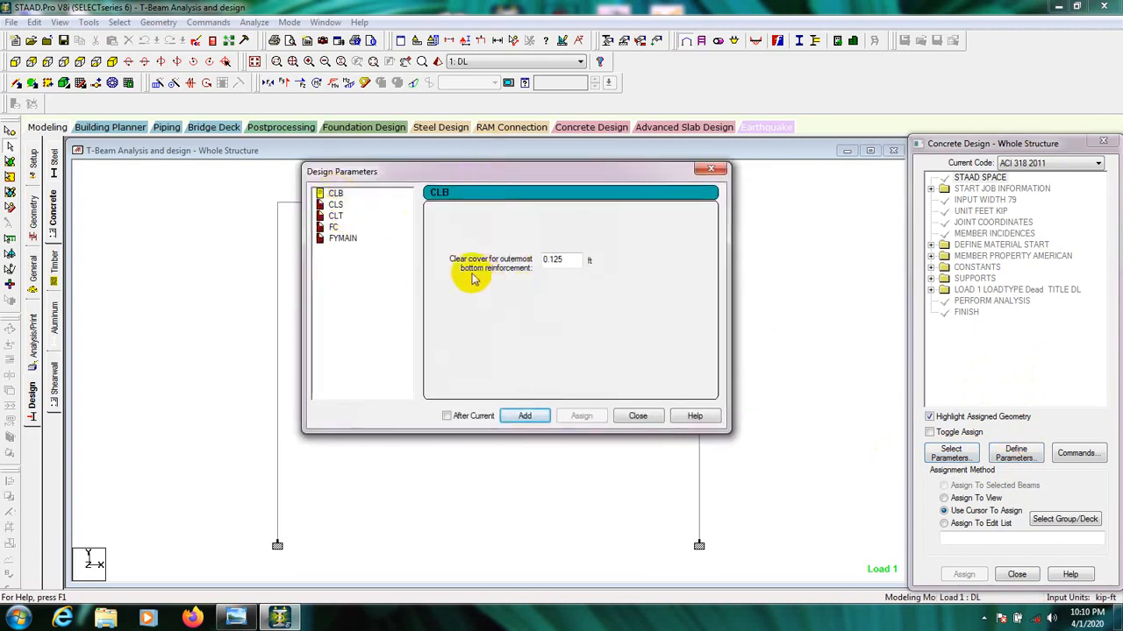
Step: Add the CLB parameter with a clear cover of 0.125 ft for the outermost bottom reinforcement
{"action": "left_click_drag", "start_coordinate": [571, 260], "coordinate": [489, 258]}
{"action": "left_click", "coordinate": [578, 263]}
{"action": "left_click", "coordinate": [574, 261]}
{"action": "left_click_drag", "start_coordinate": [577, 260], "coordinate": [535, 259]}
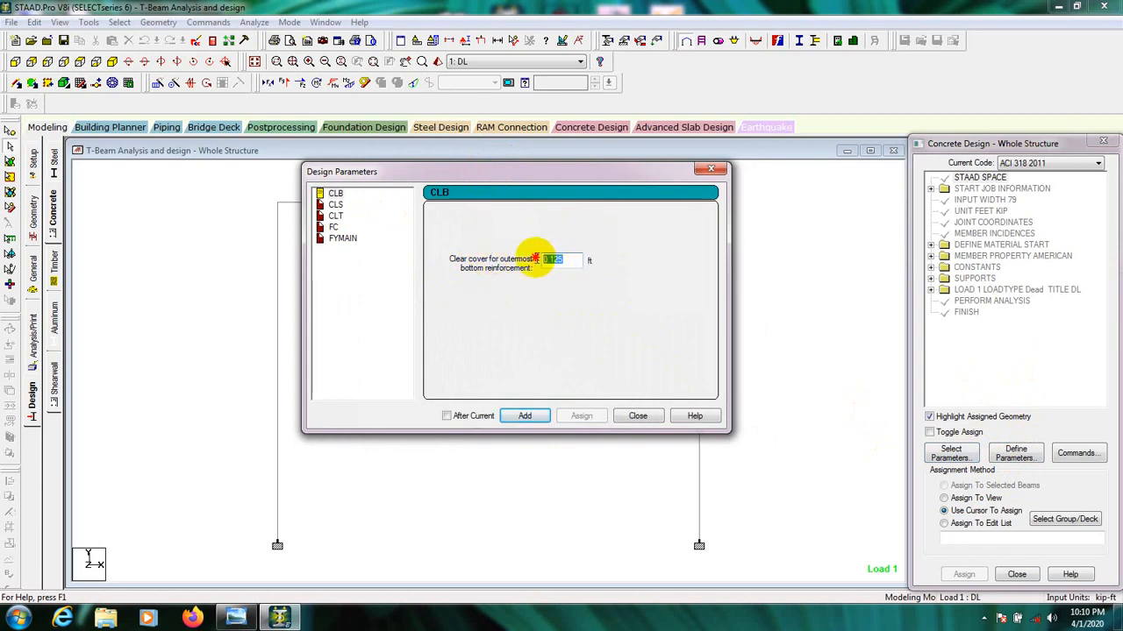
{"action": "left_click", "coordinate": [574, 261]}
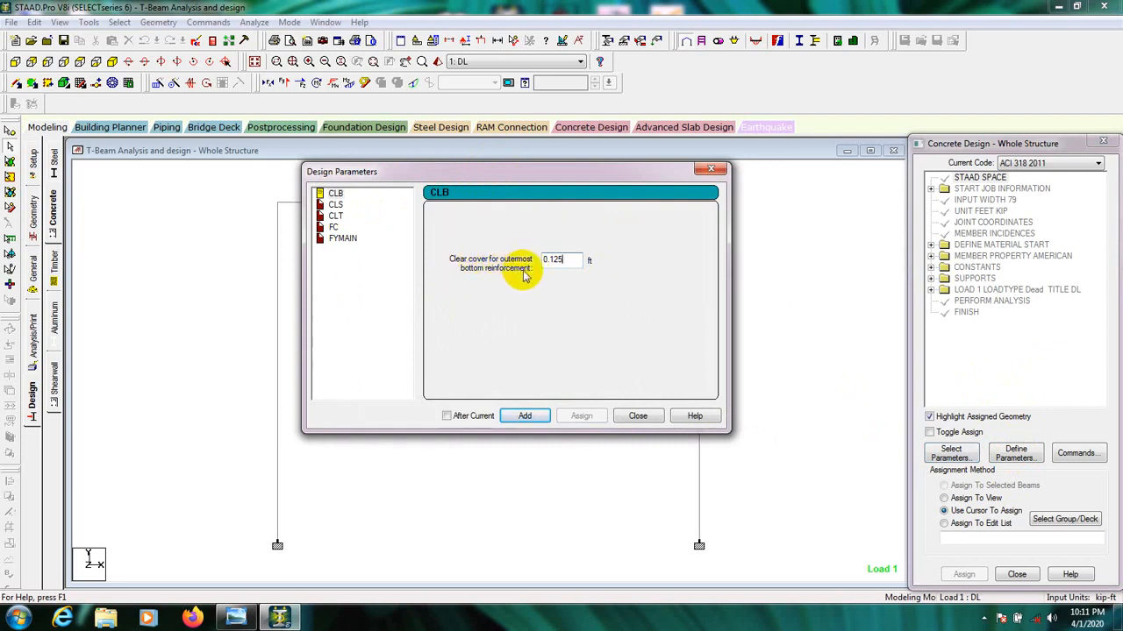
{"action": "double_click", "coordinate": [579, 261]}
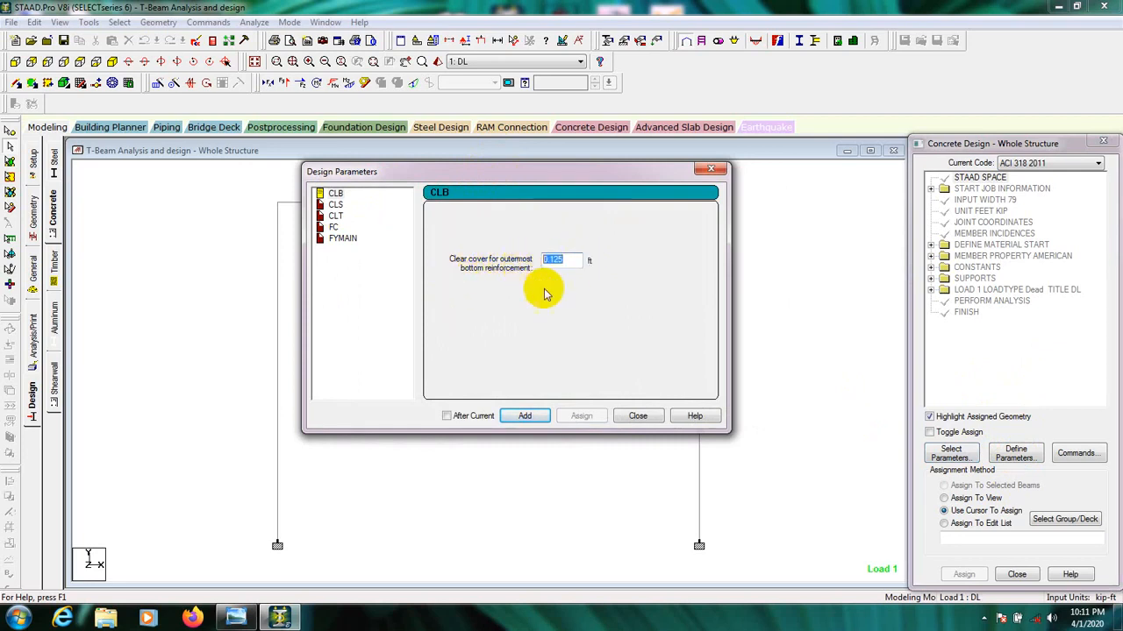
{"action": "left_click_drag", "start_coordinate": [575, 261], "coordinate": [514, 268]}
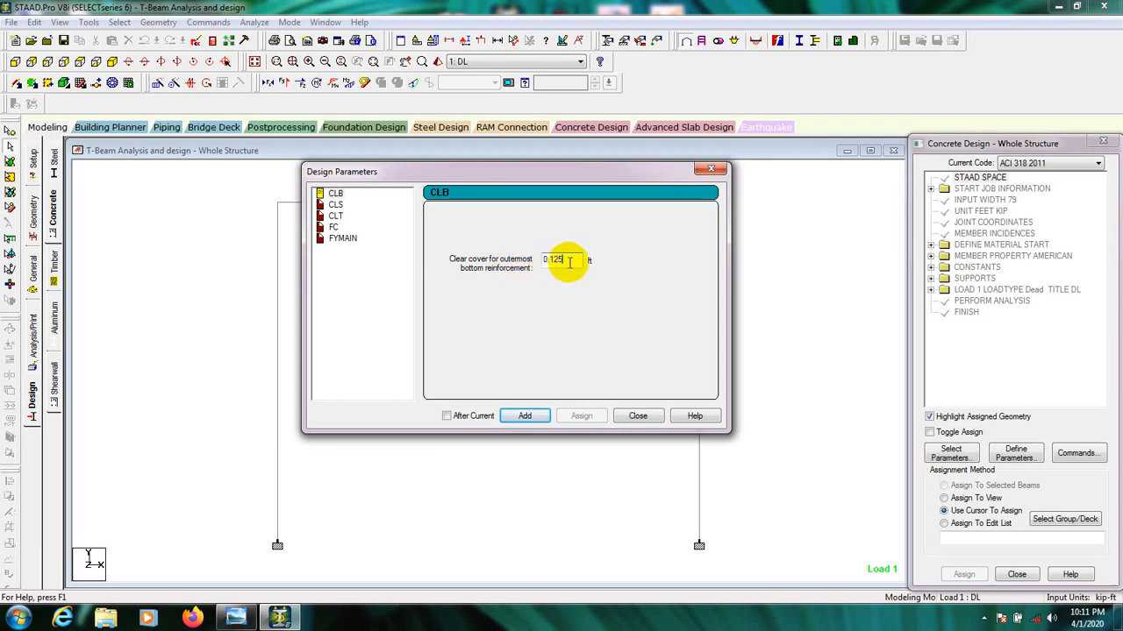
{"action": "left_click_drag", "start_coordinate": [576, 260], "coordinate": [501, 263]}
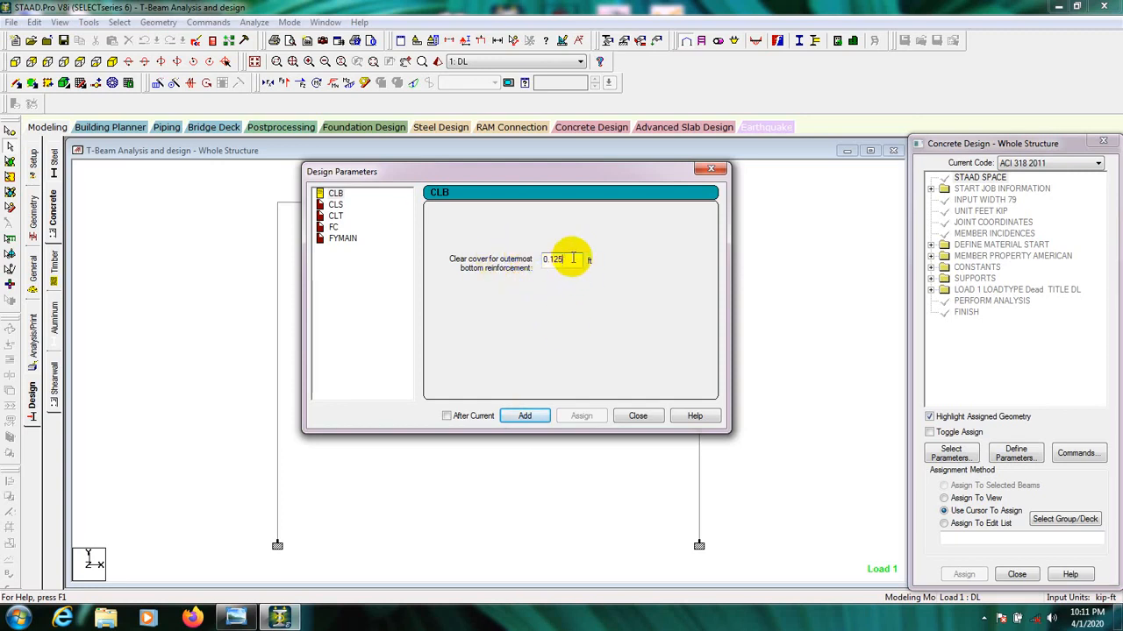
{"action": "mouse_move", "coordinate": [571, 258]}
{"action": "left_mouse_down"}
{"action": "mouse_move", "coordinate": [497, 257]}
{"action": "mouse_move", "coordinate": [579, 260]}
{"action": "left_mouse_up"}
{"action": "right_click", "coordinate": [566, 257]}
{"action": "left_click", "coordinate": [564, 260]}
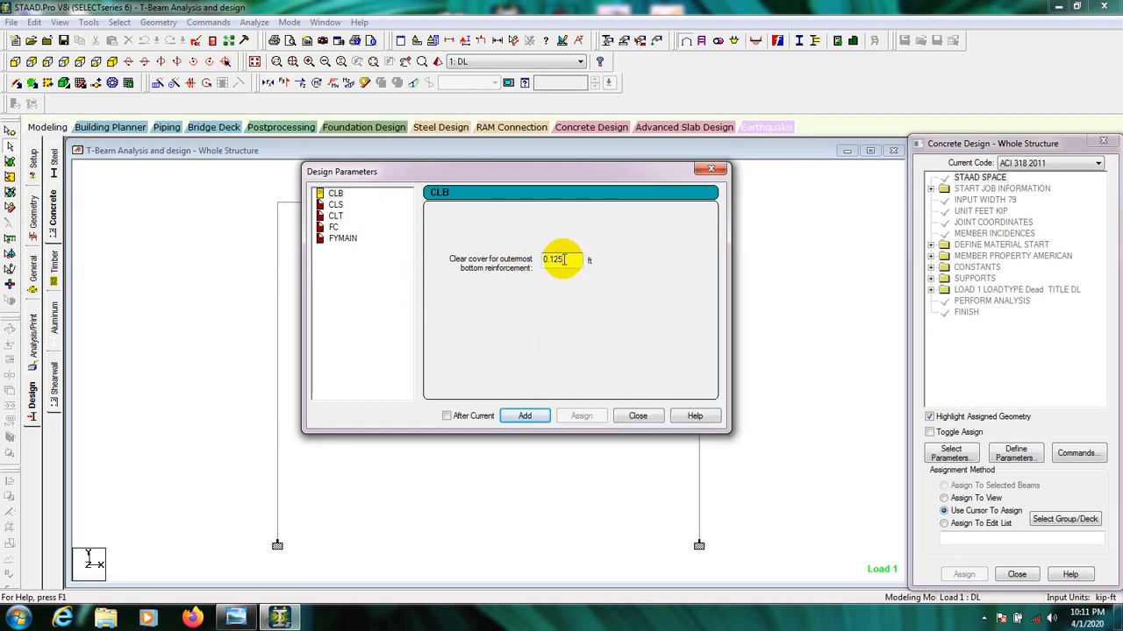
{"action": "key", "text": "F1"}
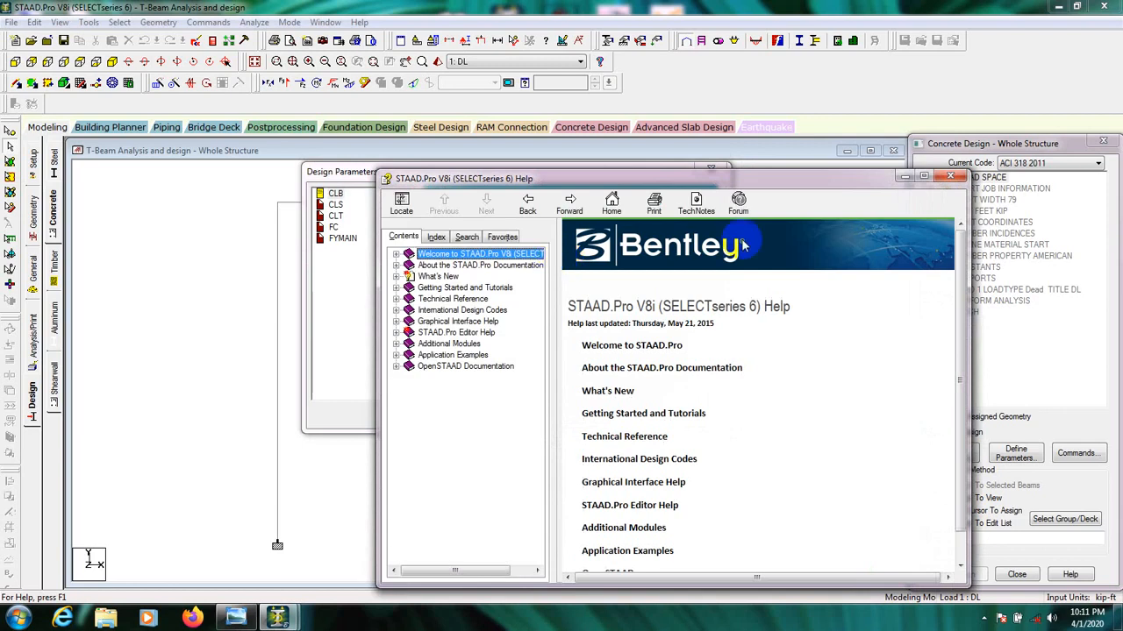
{"action": "left_click", "coordinate": [948, 178]}
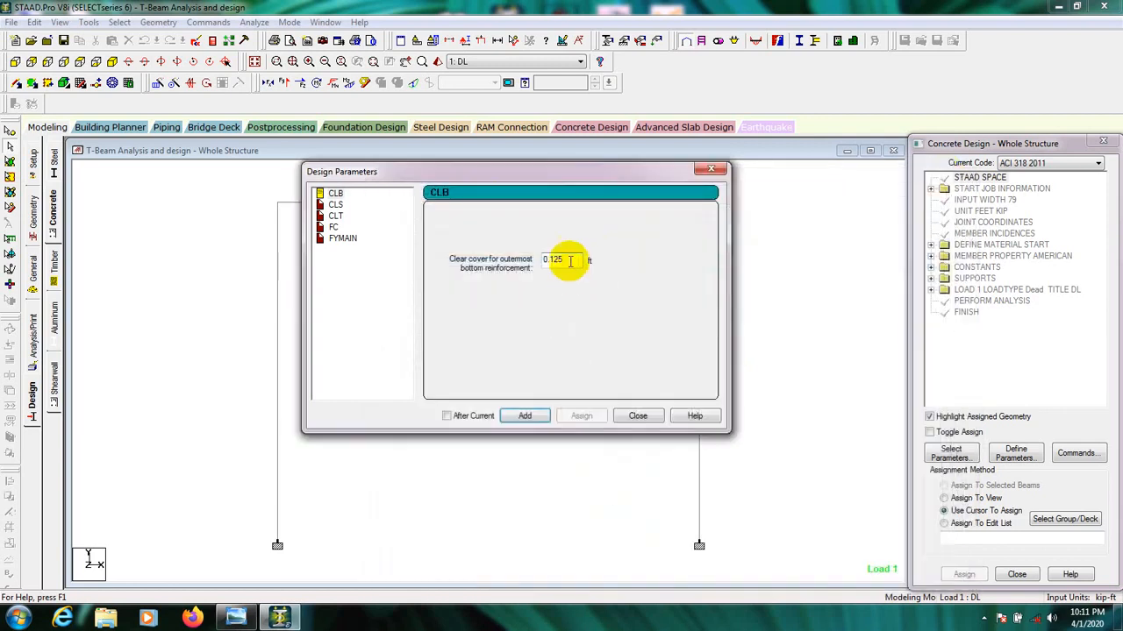
{"action": "left_click", "coordinate": [525, 417]}
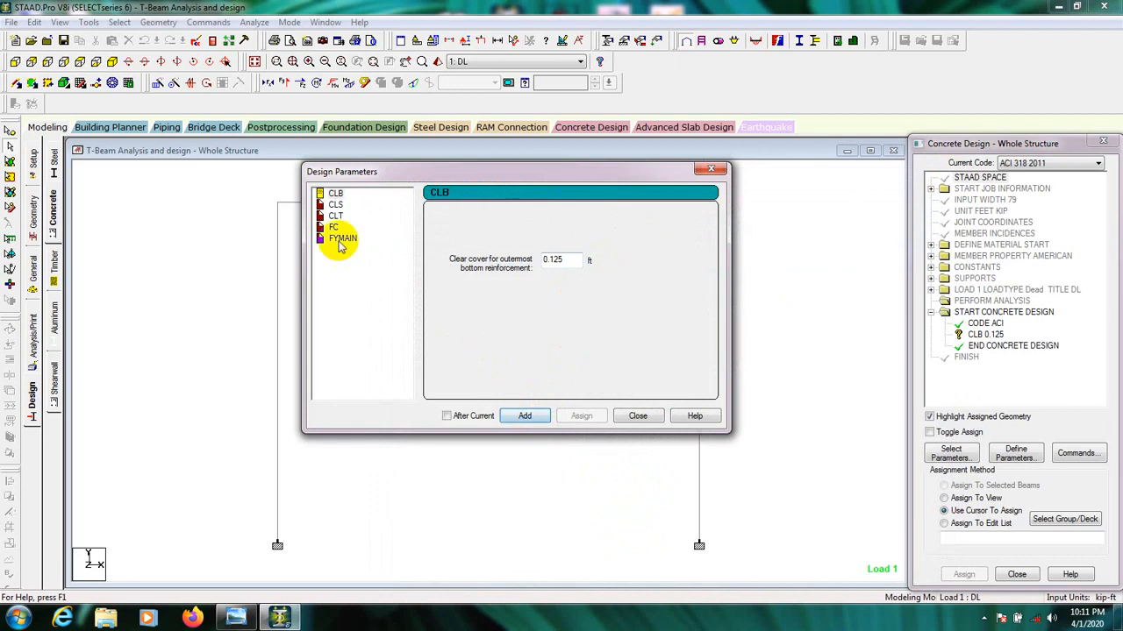
Step: Add the side cover parameter CLS and the top cover parameter CLT, each with a clear cover of 0.125 ft
{"action": "left_click", "coordinate": [335, 205]}
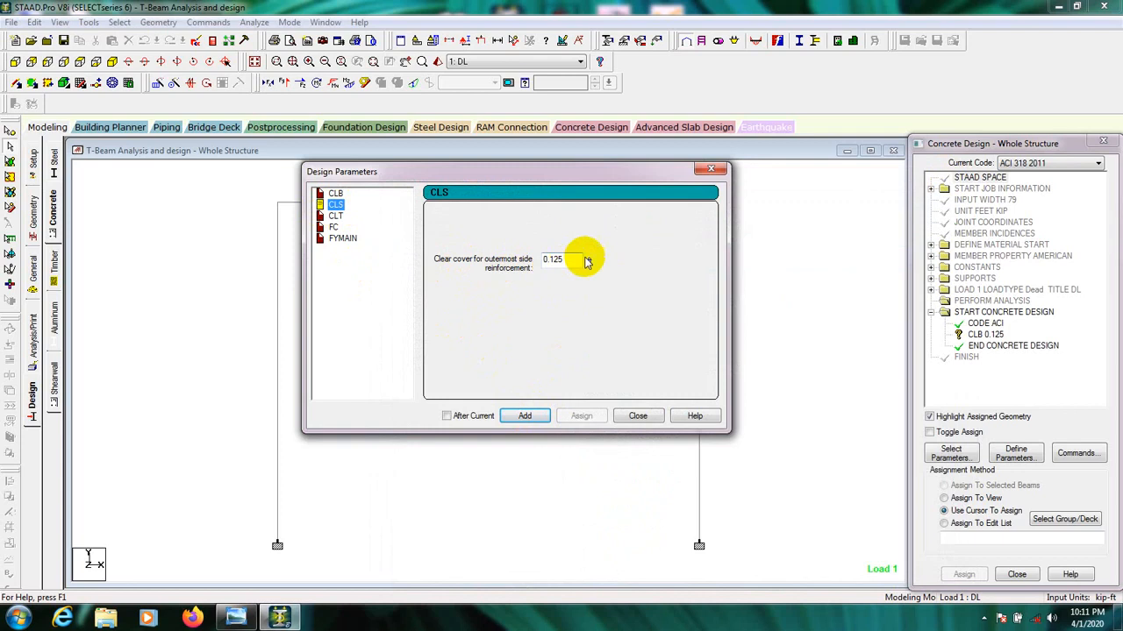
{"action": "left_click_drag", "start_coordinate": [574, 261], "coordinate": [492, 260]}
{"action": "left_click", "coordinate": [570, 261]}
{"action": "left_click_drag", "start_coordinate": [574, 261], "coordinate": [519, 260]}
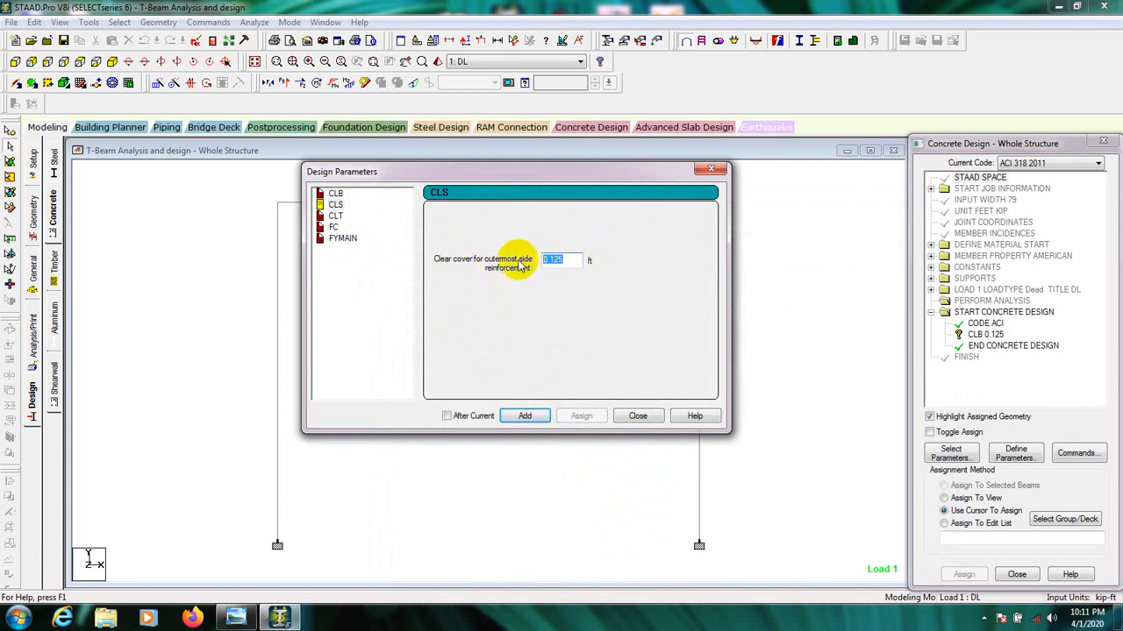
{"action": "left_click", "coordinate": [575, 261]}
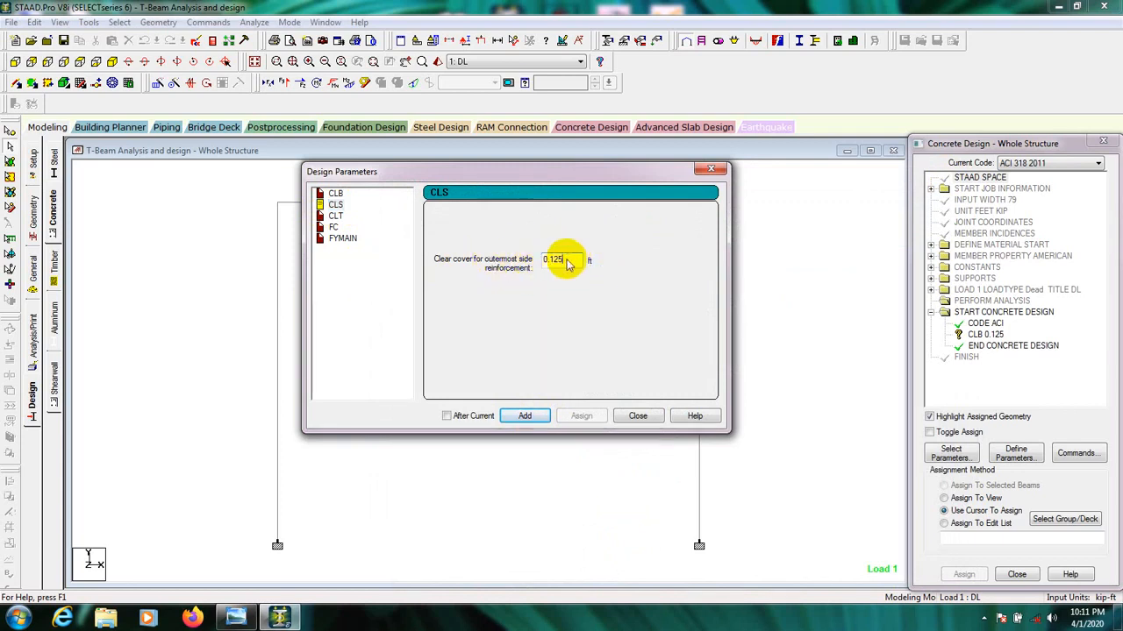
{"action": "left_click_drag", "start_coordinate": [575, 260], "coordinate": [511, 260]}
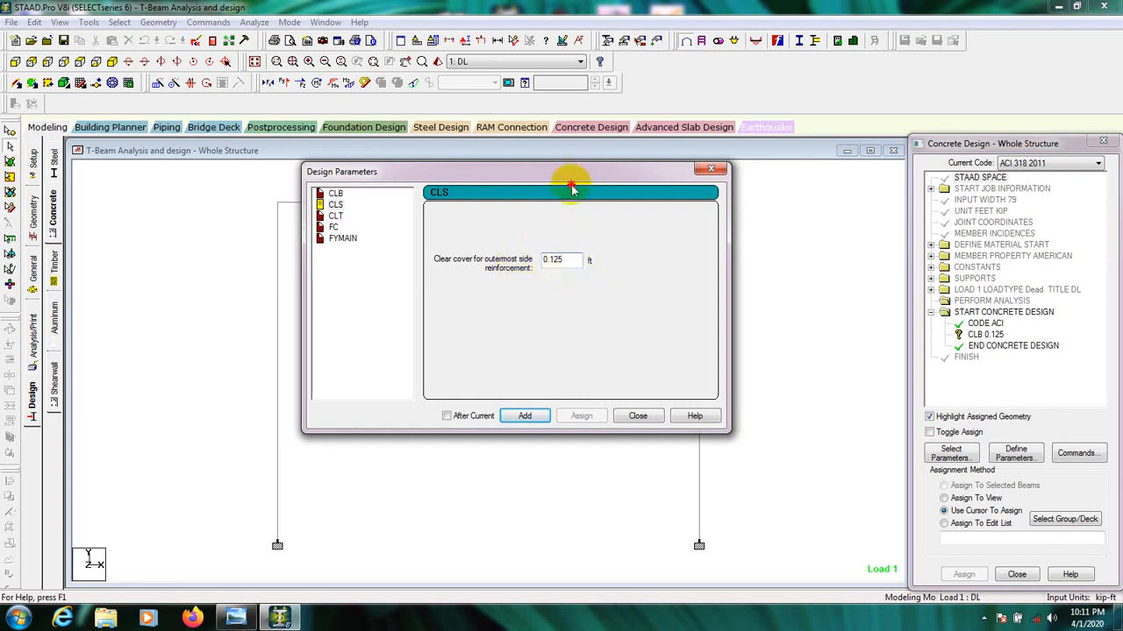
{"action": "left_click_drag", "start_coordinate": [562, 180], "coordinate": [561, 174]}
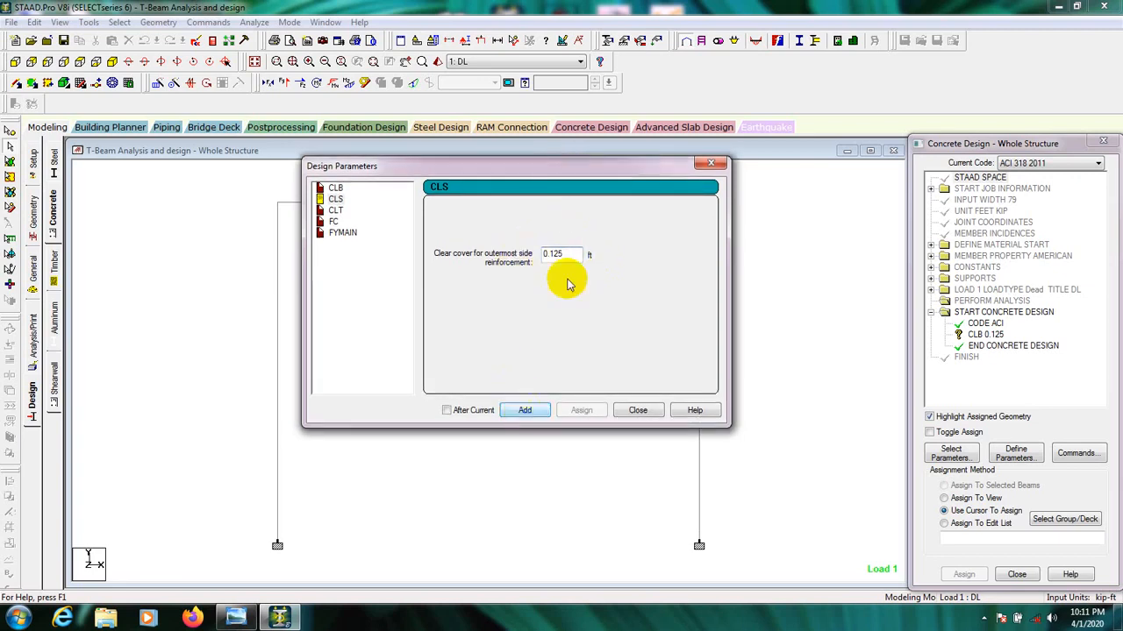
{"action": "left_click", "coordinate": [526, 410]}
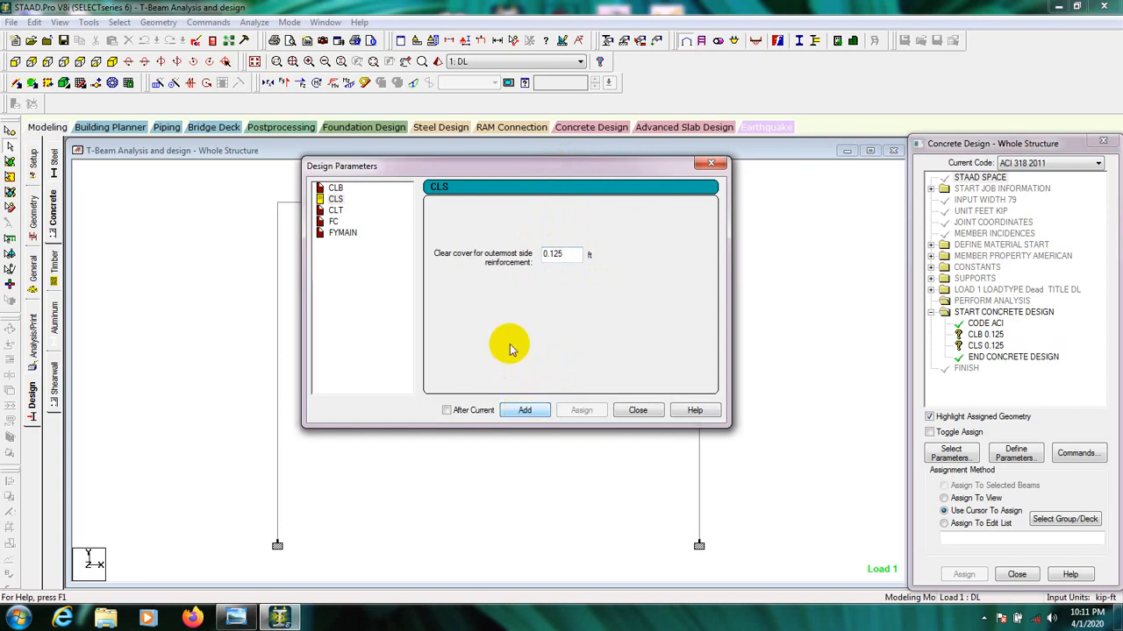
{"action": "left_click", "coordinate": [335, 210]}
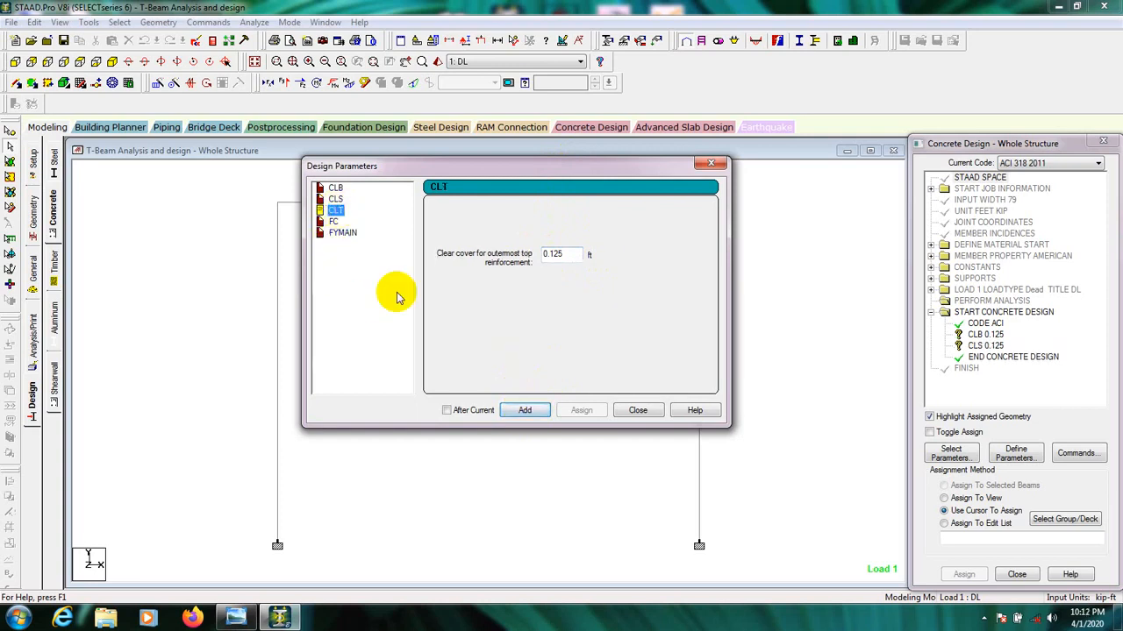
{"action": "left_click", "coordinate": [524, 410]}
Step: Add the FC parameter with a concrete compressive strength of 576 kip/ft2
{"action": "left_click", "coordinate": [333, 221]}
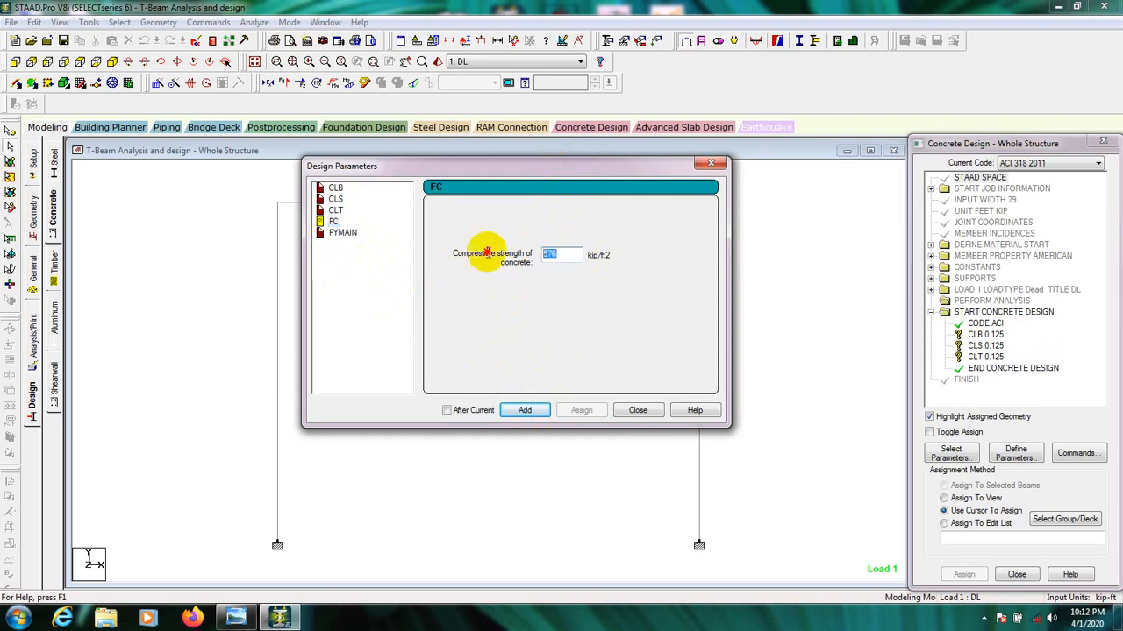
{"action": "double_click", "coordinate": [544, 260]}
{"action": "left_click", "coordinate": [567, 252]}
{"action": "left_click_drag", "start_coordinate": [575, 255], "coordinate": [493, 255]}
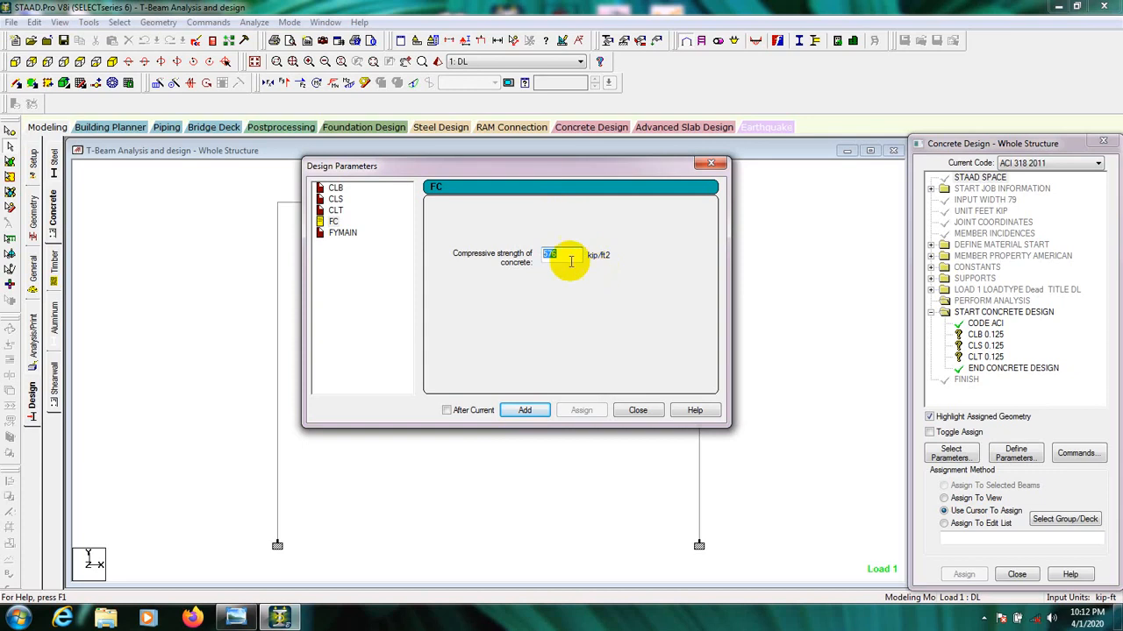
{"action": "left_click", "coordinate": [562, 254]}
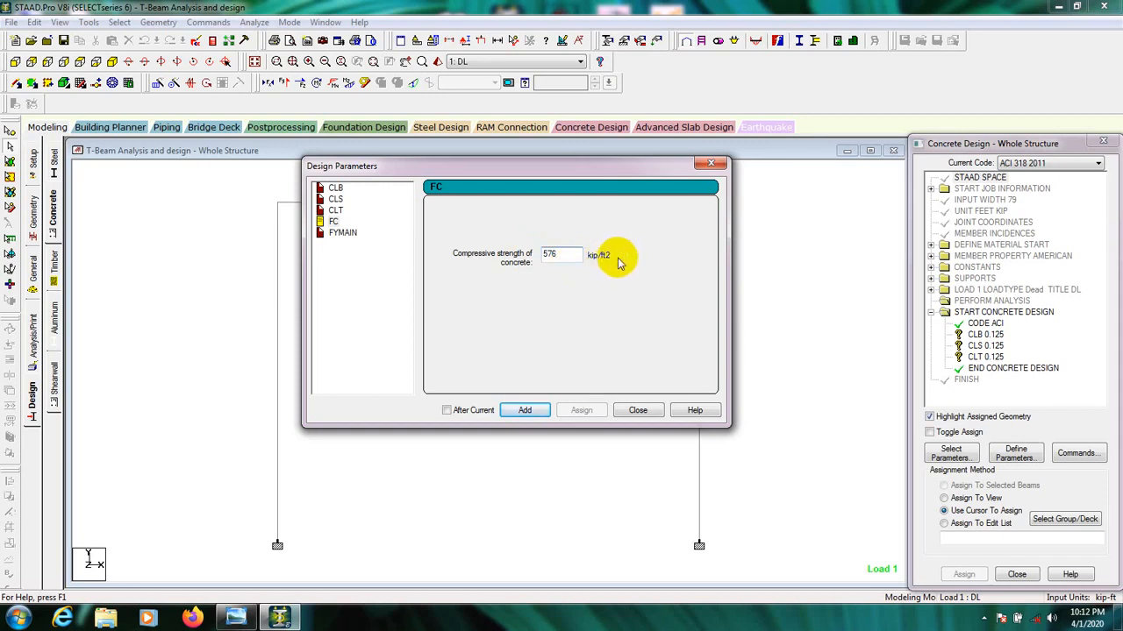
{"action": "left_click_drag", "start_coordinate": [571, 254], "coordinate": [493, 263]}
{"action": "left_click", "coordinate": [568, 254]}
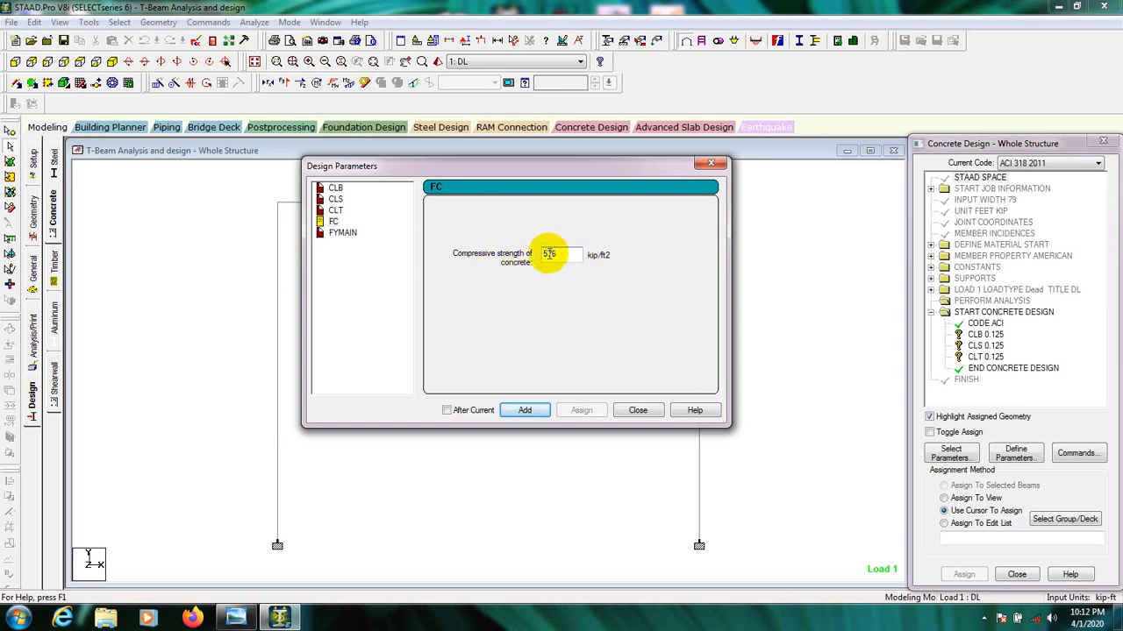
{"action": "left_click_drag", "start_coordinate": [571, 254], "coordinate": [500, 256]}
{"action": "left_click", "coordinate": [577, 250]}
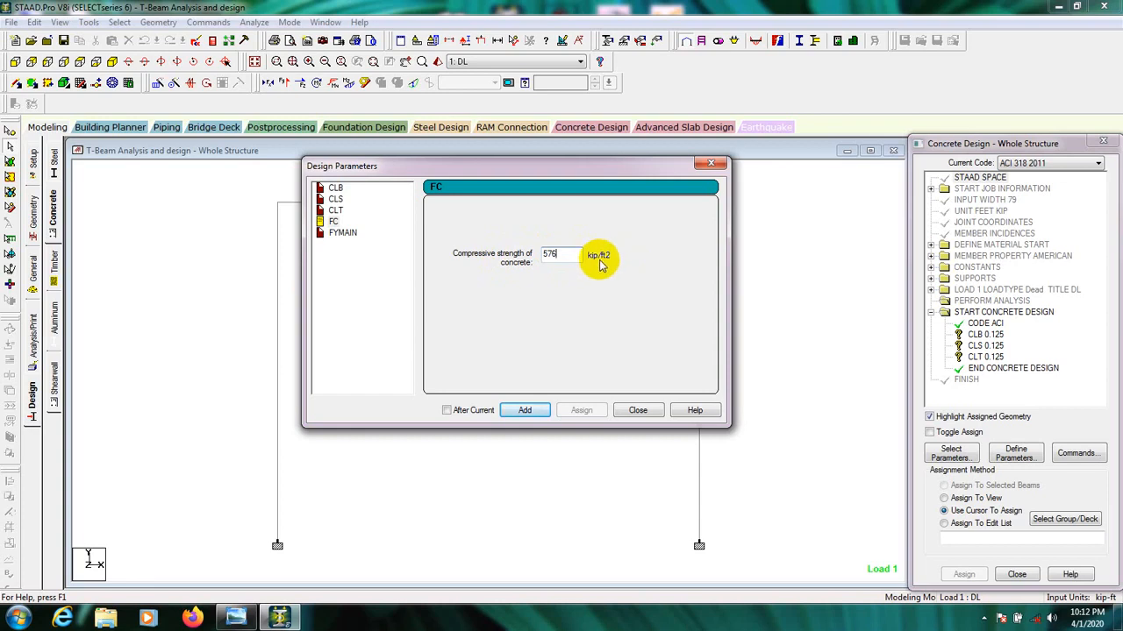
{"action": "left_click_drag", "start_coordinate": [485, 259], "coordinate": [559, 255]}
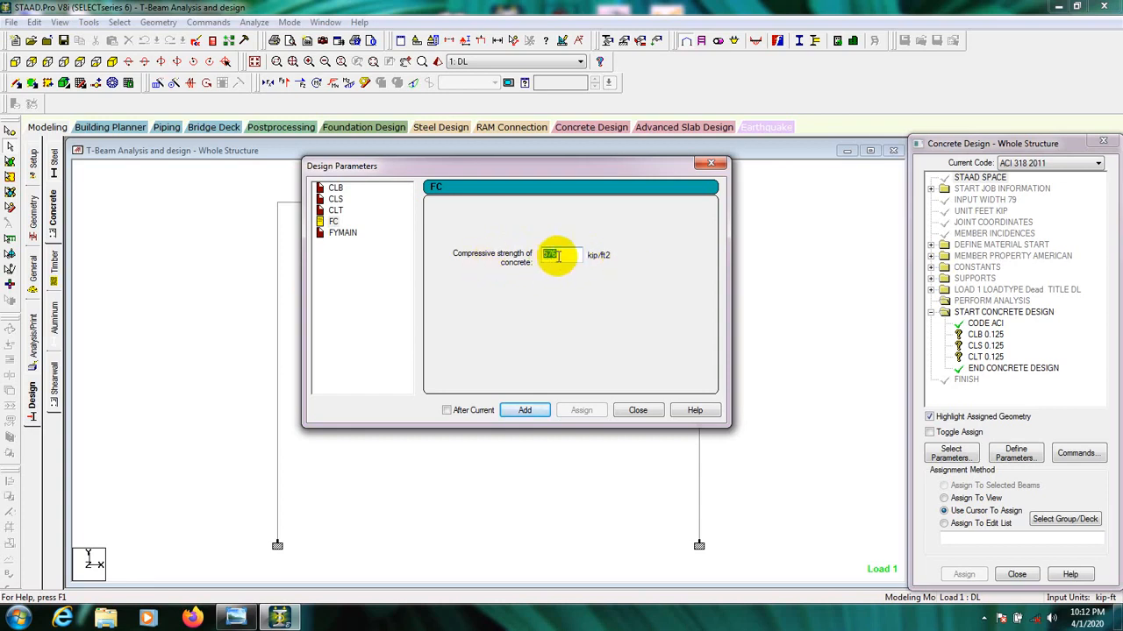
{"action": "left_click", "coordinate": [522, 410]}
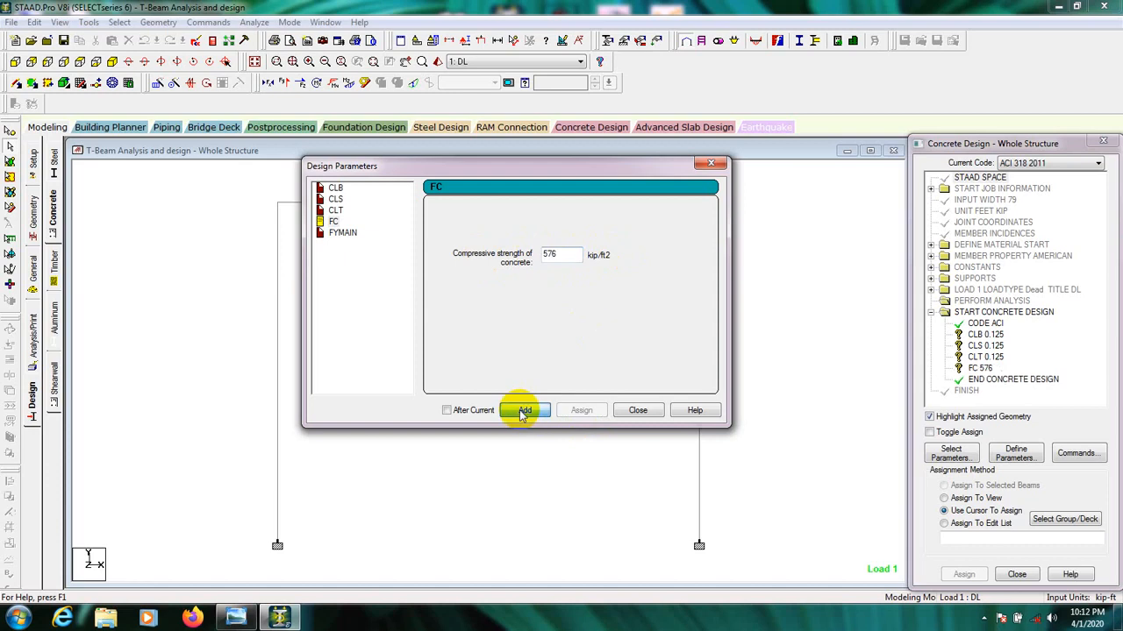
Step: Add the FYMAIN parameter with a main reinforcement yield strength of 8640 kip/ft2 and finish defining the design parameters
{"action": "left_click", "coordinate": [342, 232]}
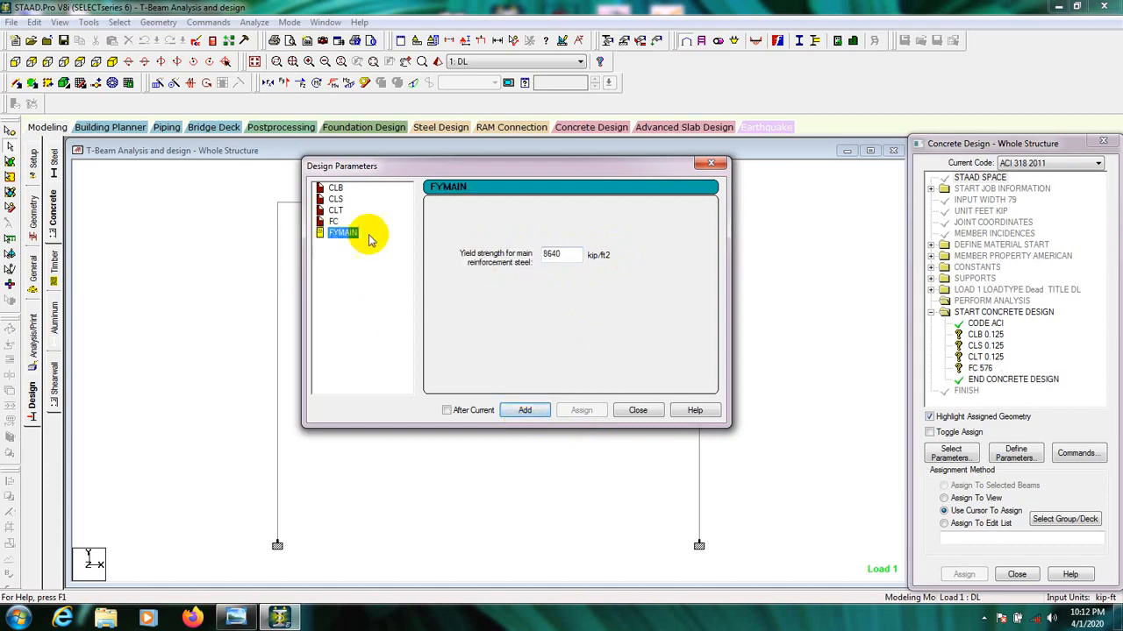
{"action": "left_click_drag", "start_coordinate": [567, 253], "coordinate": [461, 256]}
{"action": "left_click", "coordinate": [570, 253]}
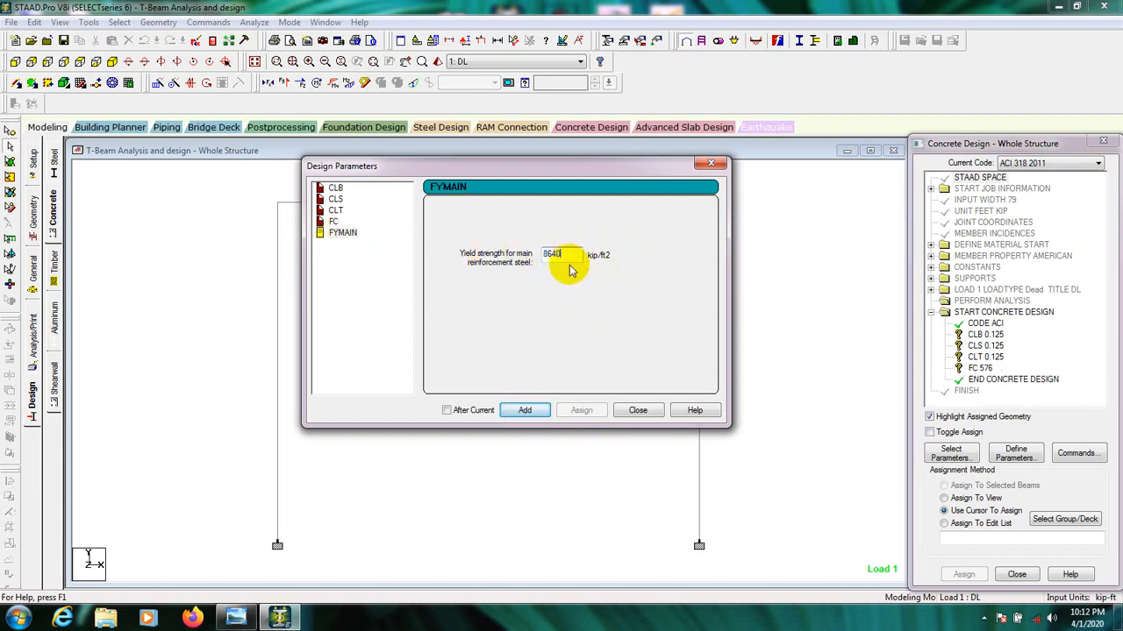
{"action": "left_click", "coordinate": [579, 255]}
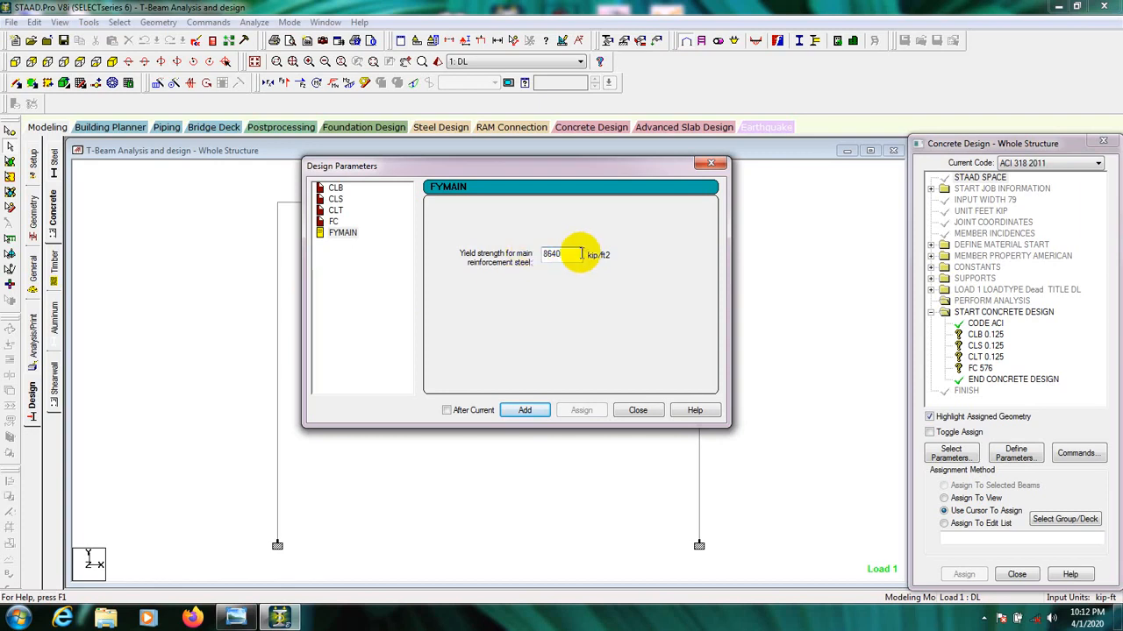
{"action": "left_click", "coordinate": [522, 412]}
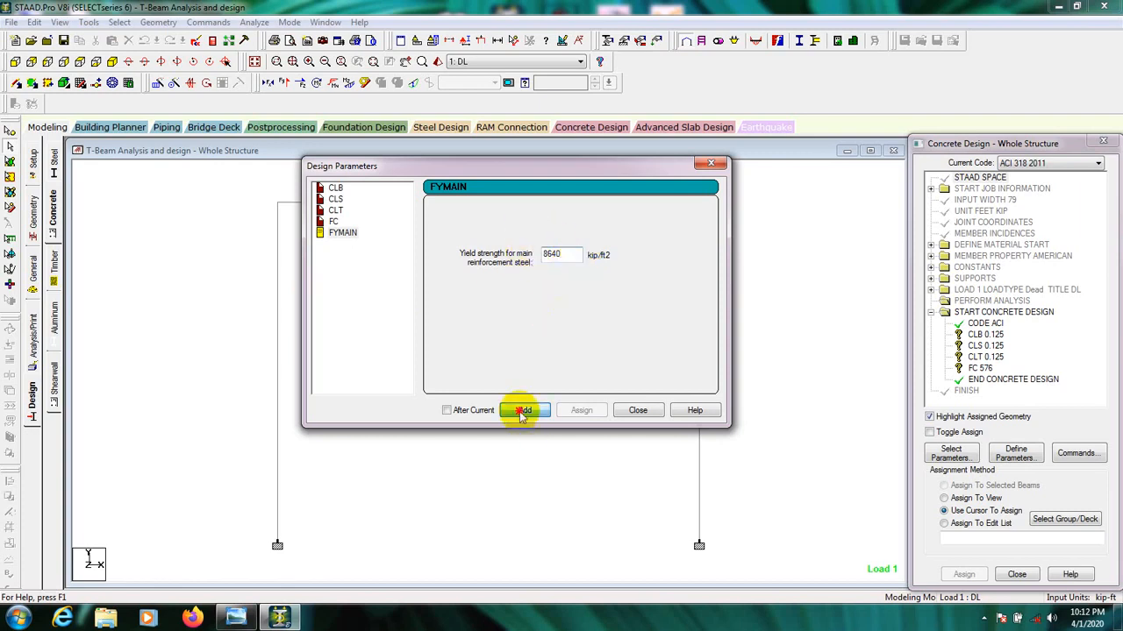
{"action": "left_click", "coordinate": [638, 411]}
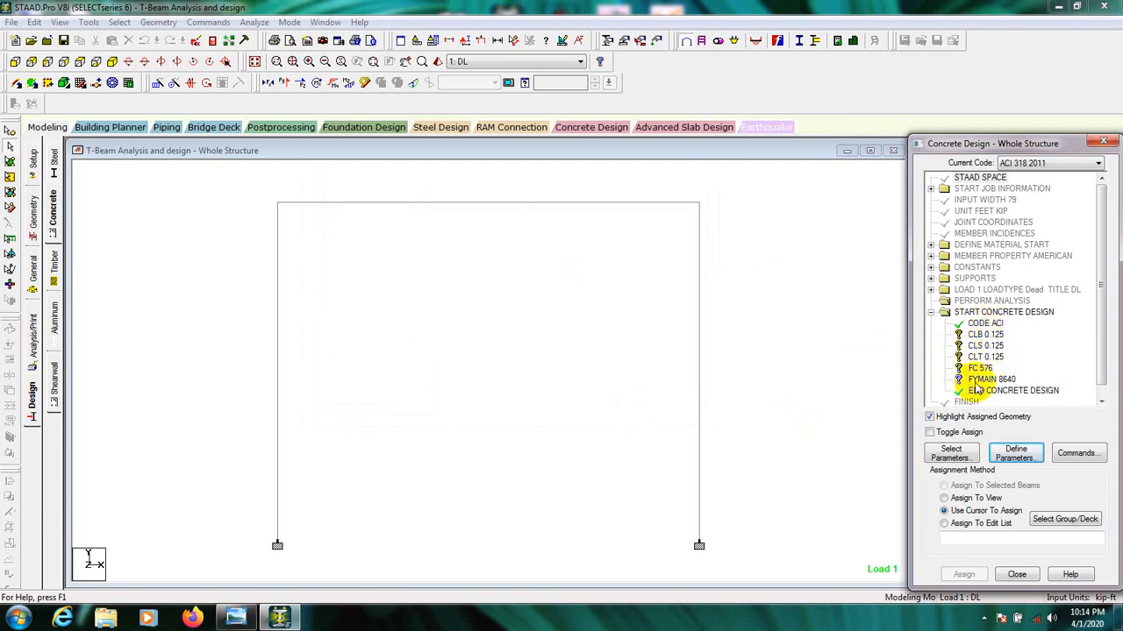
Step: Assign the bottom cover parameter CLB 0.125 to all members of the frame using the Assign To View method
{"action": "left_click", "coordinate": [985, 335]}
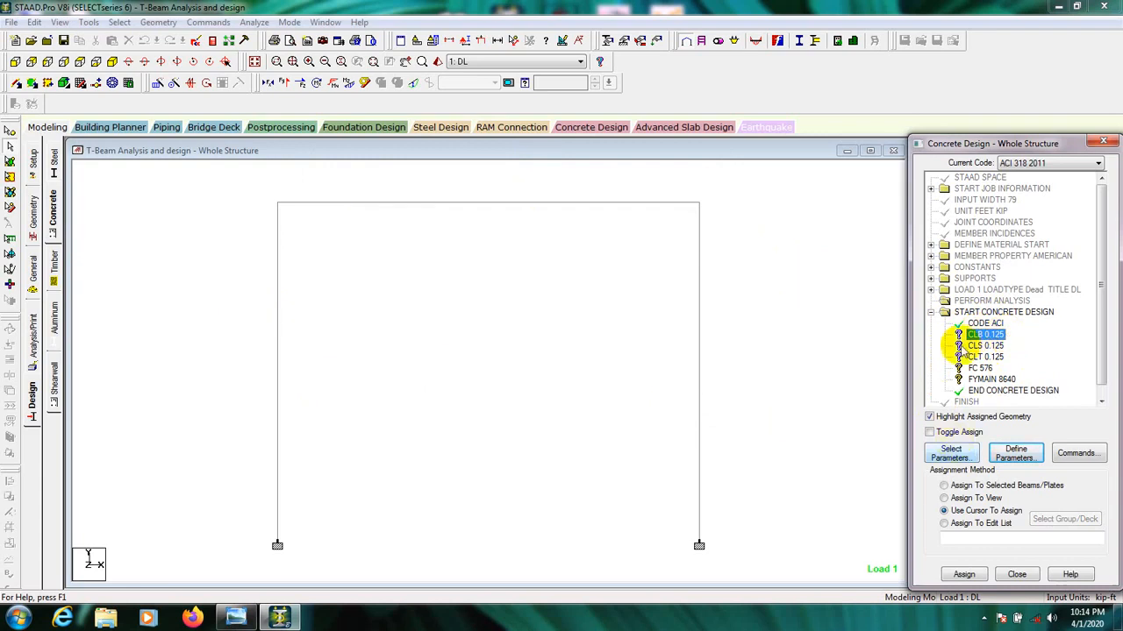
{"action": "left_click", "coordinate": [956, 498]}
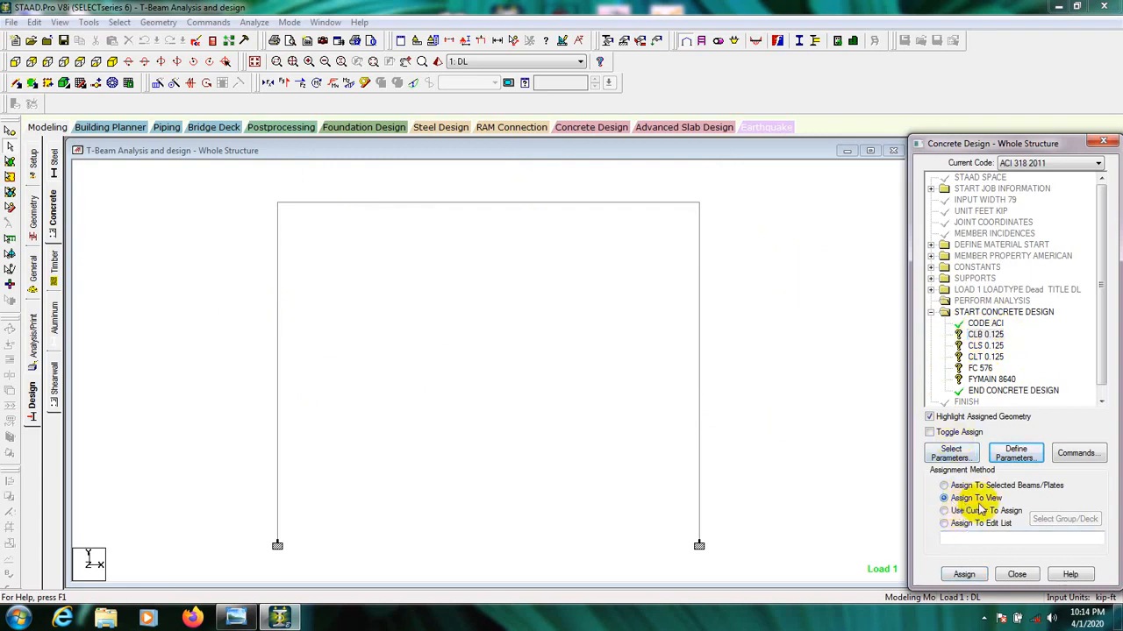
{"action": "left_click", "coordinate": [964, 575]}
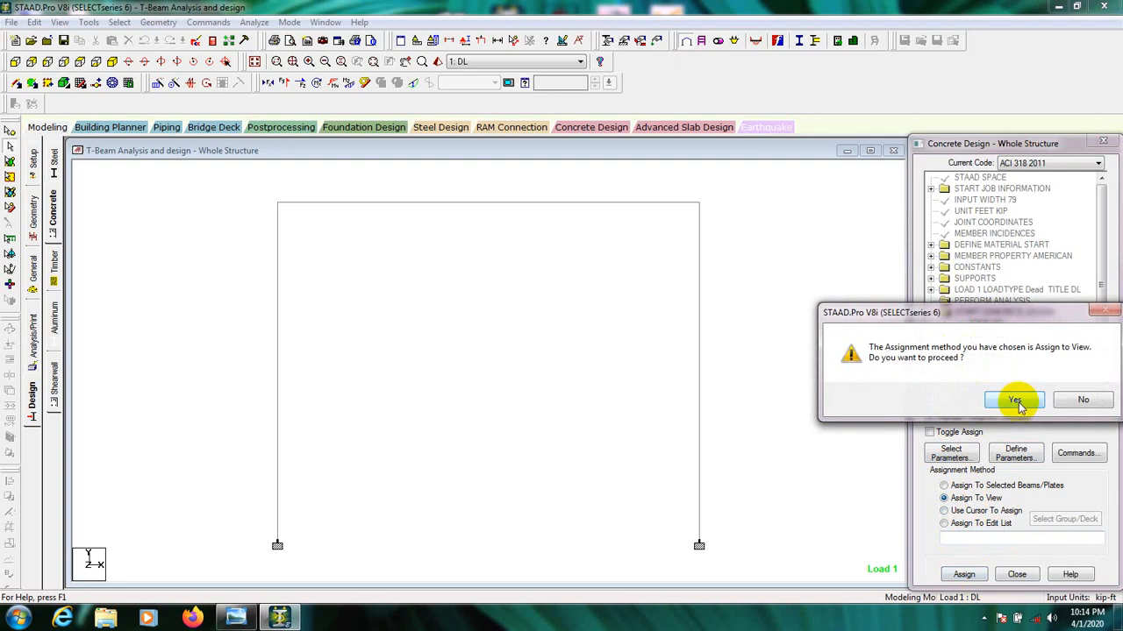
{"action": "left_click", "coordinate": [1016, 400]}
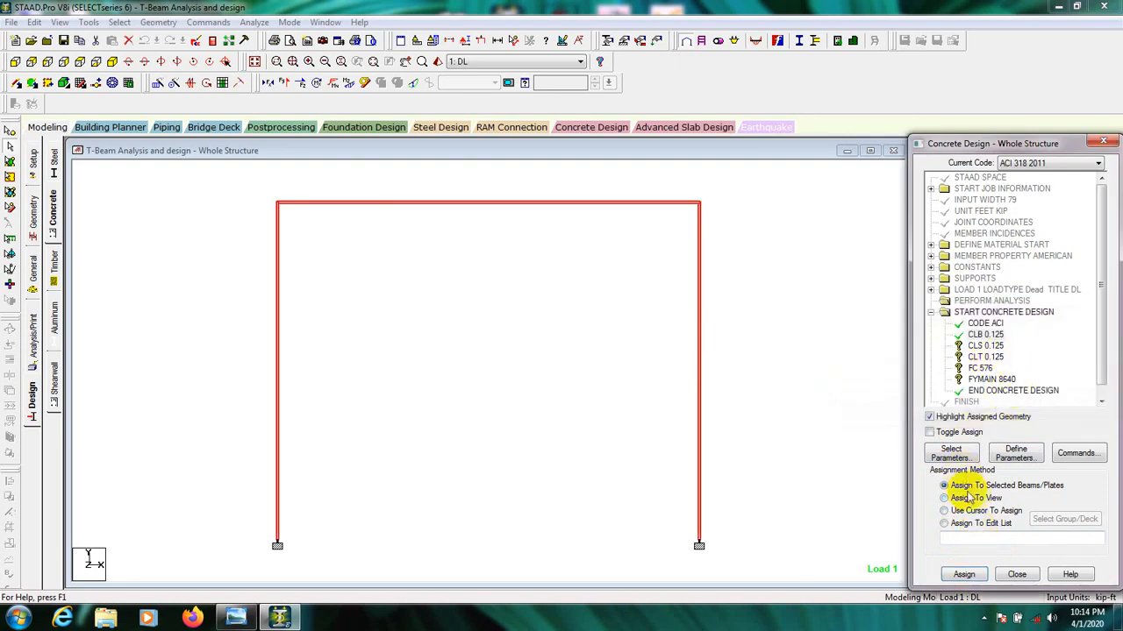
Step: Assign the side cover parameter CLS 0.125 to the whole frame with the Assign To View method
{"action": "left_click", "coordinate": [986, 347]}
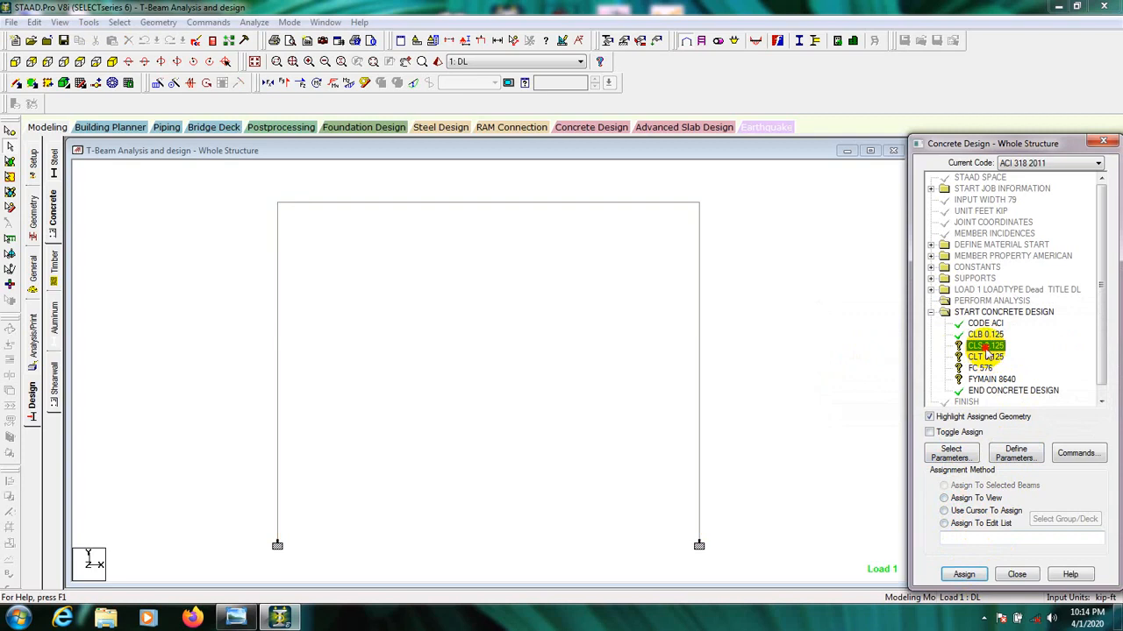
{"action": "left_click", "coordinate": [945, 497]}
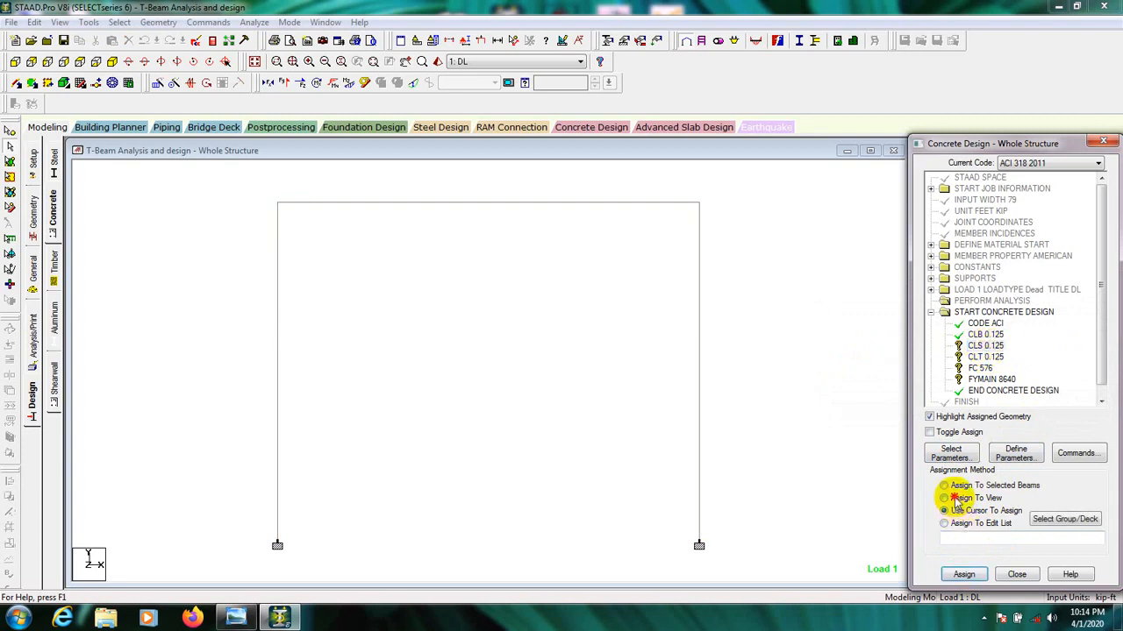
{"action": "left_click", "coordinate": [963, 573]}
{"action": "left_click", "coordinate": [1010, 404]}
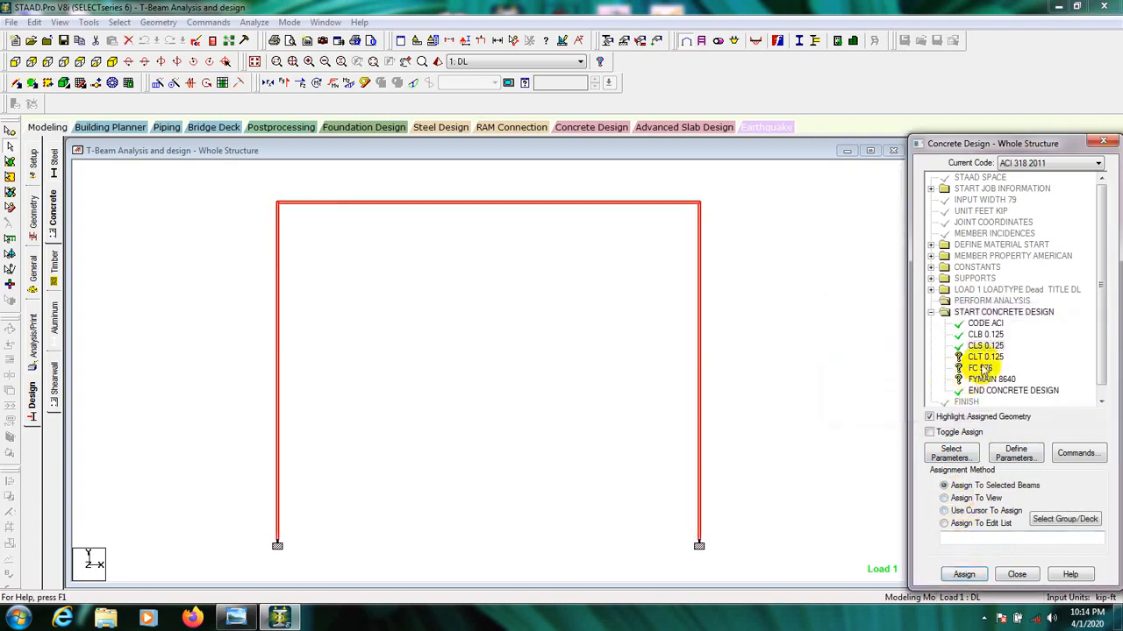
Step: Assign the top cover parameter CLT 0.125 to all members of the frame using the Assign To View method
{"action": "left_click", "coordinate": [984, 357]}
{"action": "left_click", "coordinate": [944, 498]}
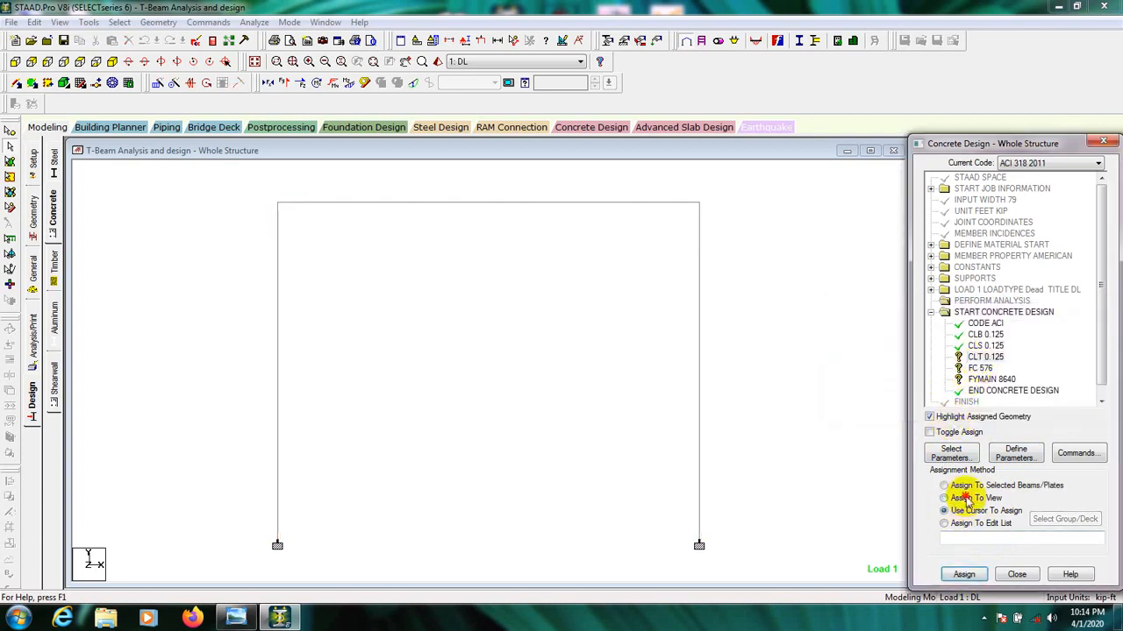
{"action": "left_click", "coordinate": [963, 574]}
{"action": "left_click", "coordinate": [1012, 400]}
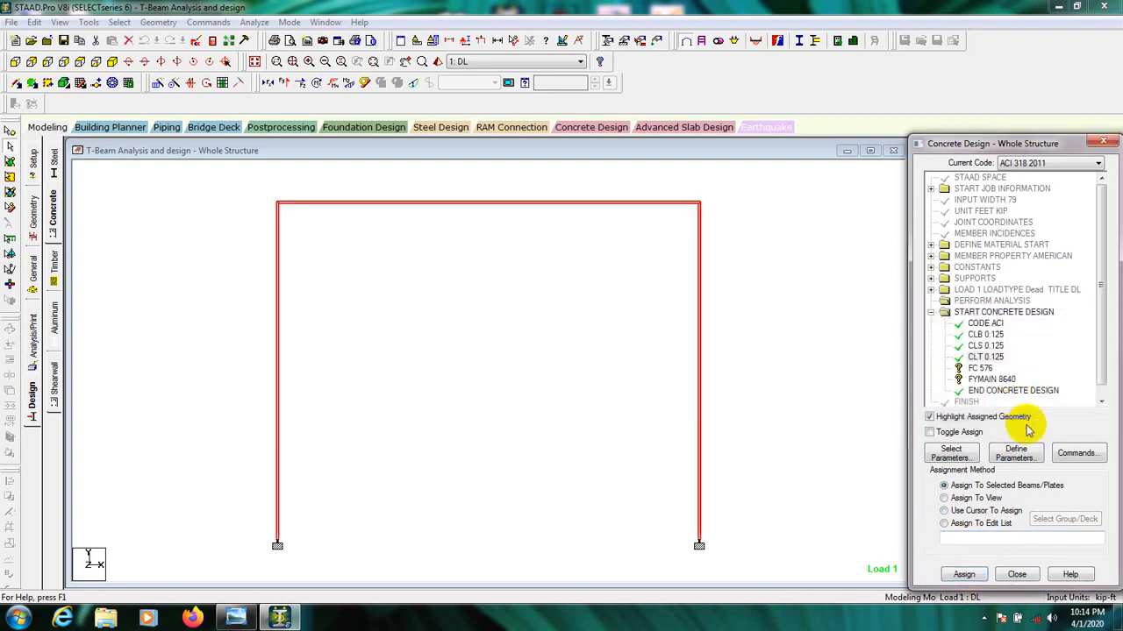
Step: Assign the concrete strength parameter FC 576 to the whole frame with the Assign To View method
{"action": "left_click", "coordinate": [978, 368]}
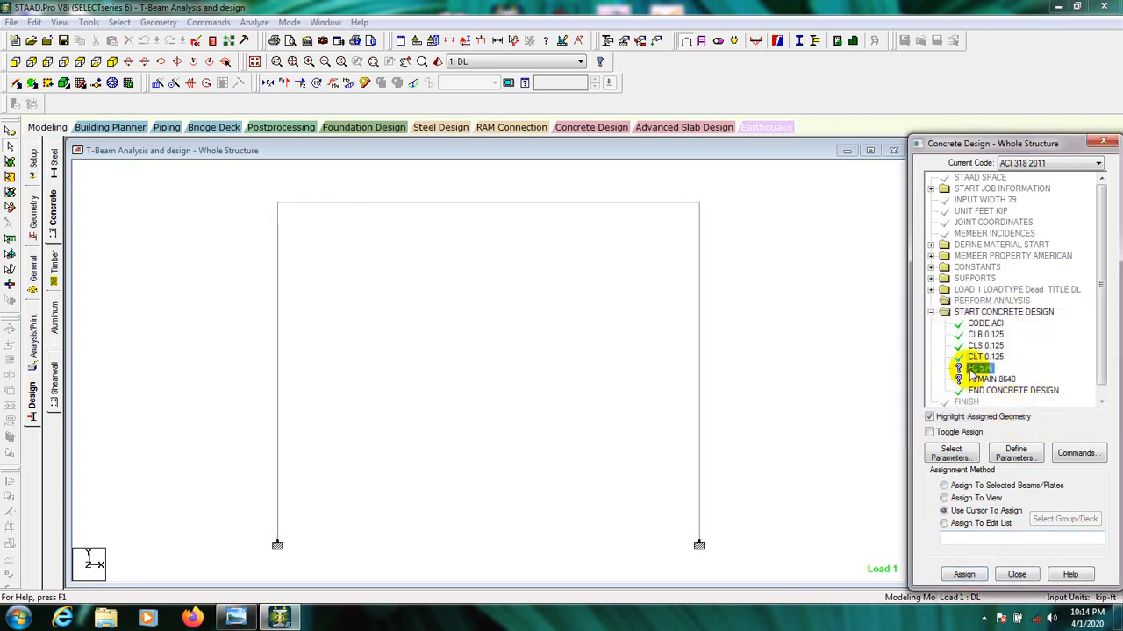
{"action": "left_click", "coordinate": [963, 574]}
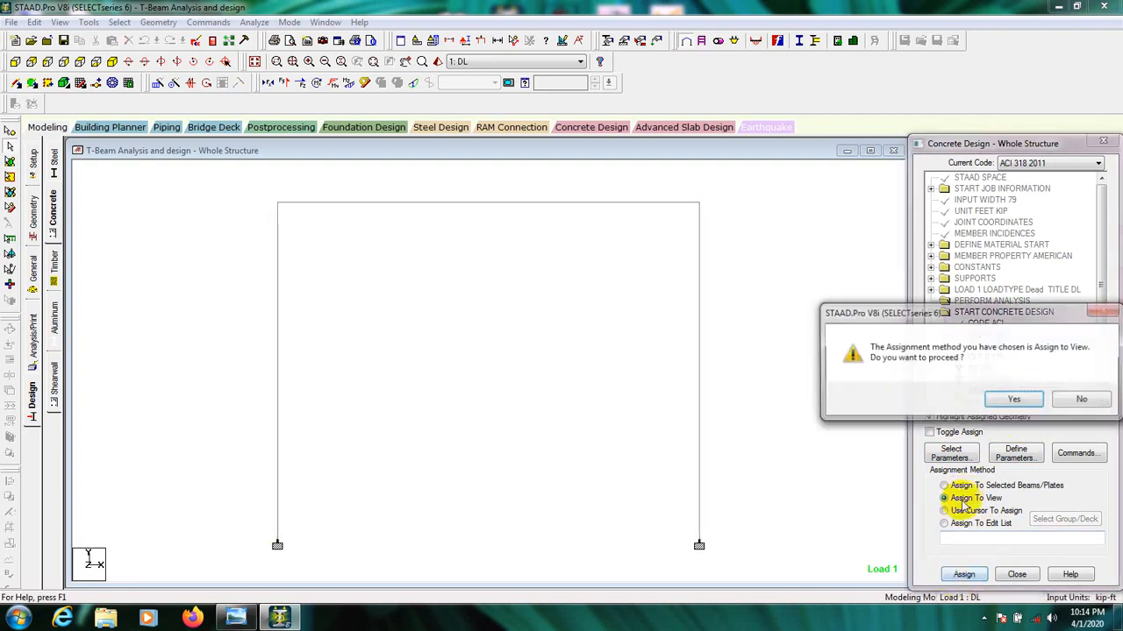
{"action": "left_click", "coordinate": [1005, 397]}
Step: Assign the main reinforcement yield strength parameter FYMAIN 8640 to the entire frame using Assign To View
{"action": "left_click", "coordinate": [991, 379]}
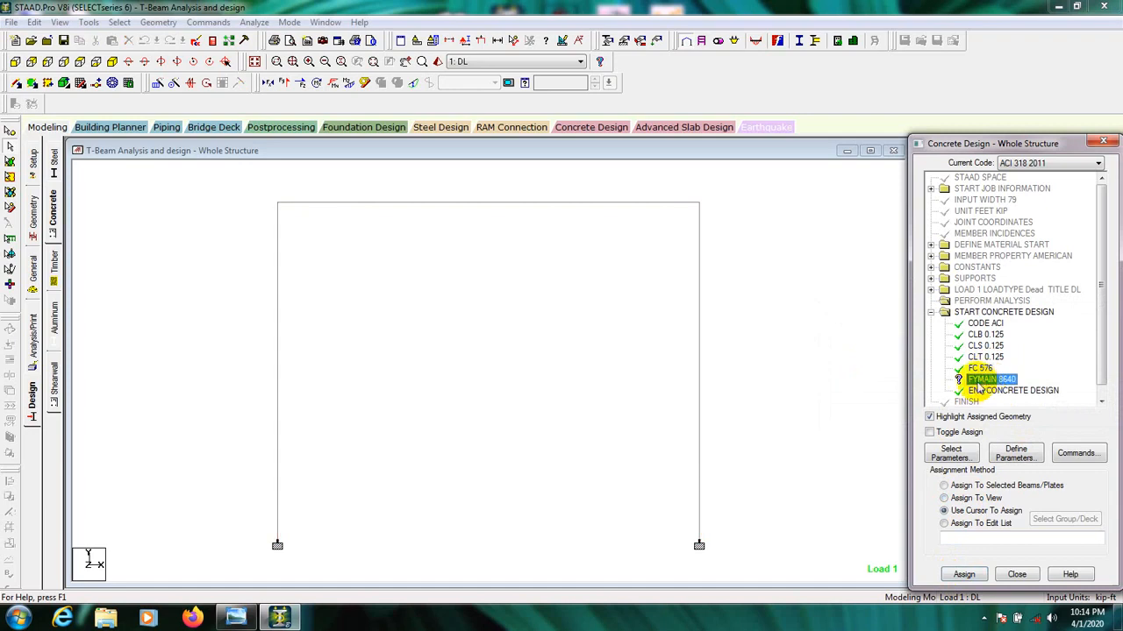
{"action": "left_click", "coordinate": [964, 510]}
{"action": "left_click", "coordinate": [971, 499]}
{"action": "left_click", "coordinate": [963, 574]}
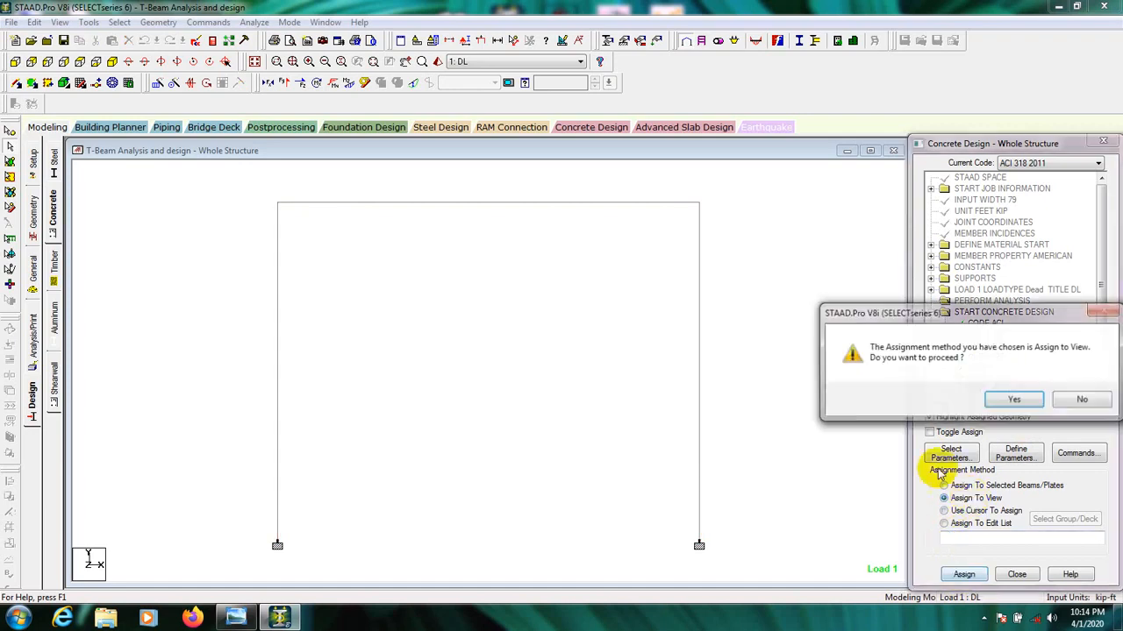
{"action": "left_click", "coordinate": [1013, 400]}
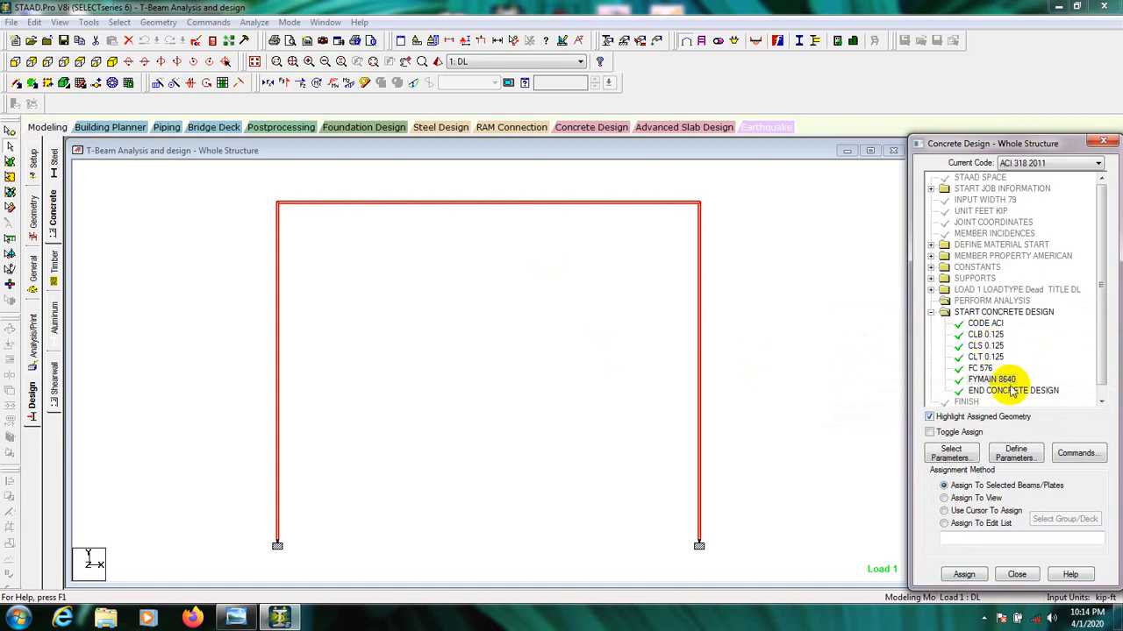
Step: Add the DESIGN BEAM and DESIGN COLUMN commands to the concrete design block
{"action": "left_click", "coordinate": [1077, 455]}
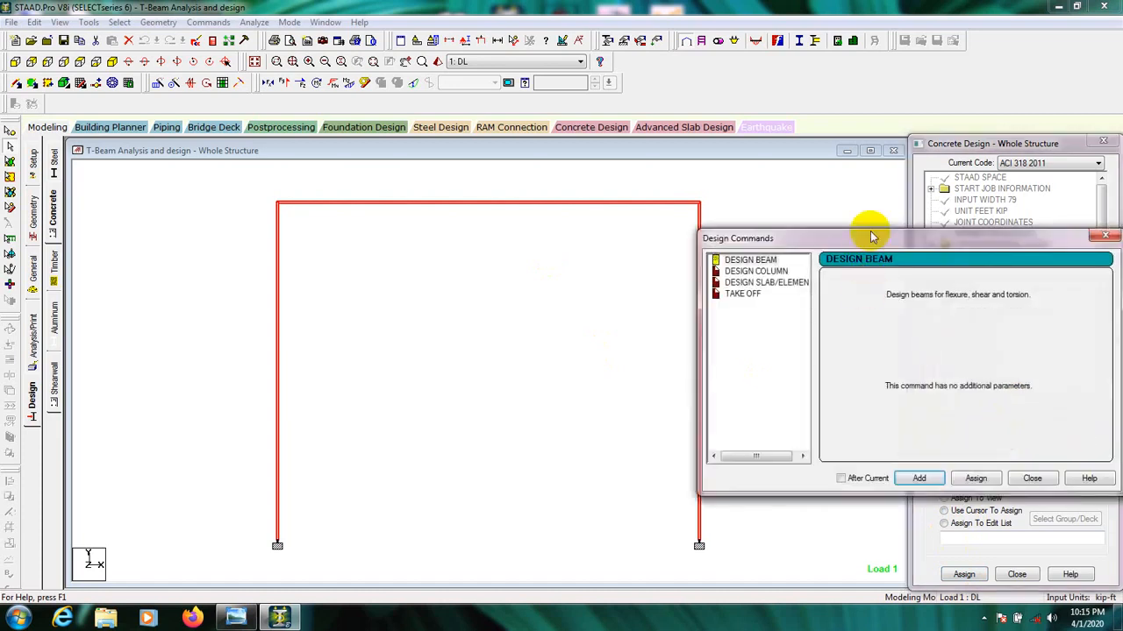
{"action": "left_click_drag", "start_coordinate": [868, 234], "coordinate": [837, 230]}
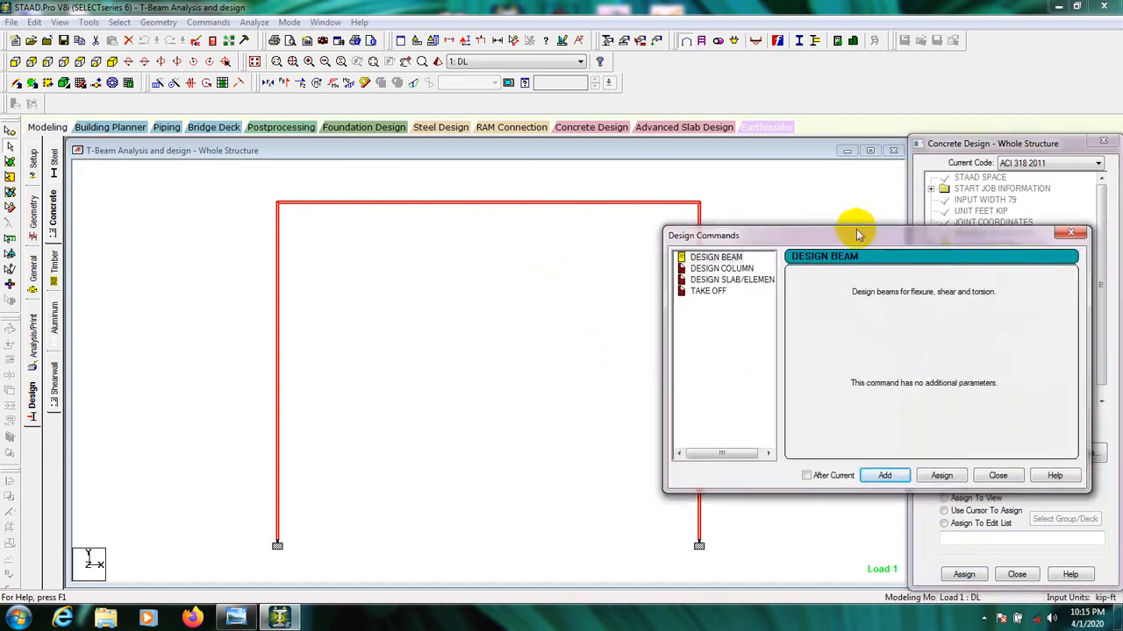
{"action": "left_click_drag", "start_coordinate": [759, 244], "coordinate": [797, 238]}
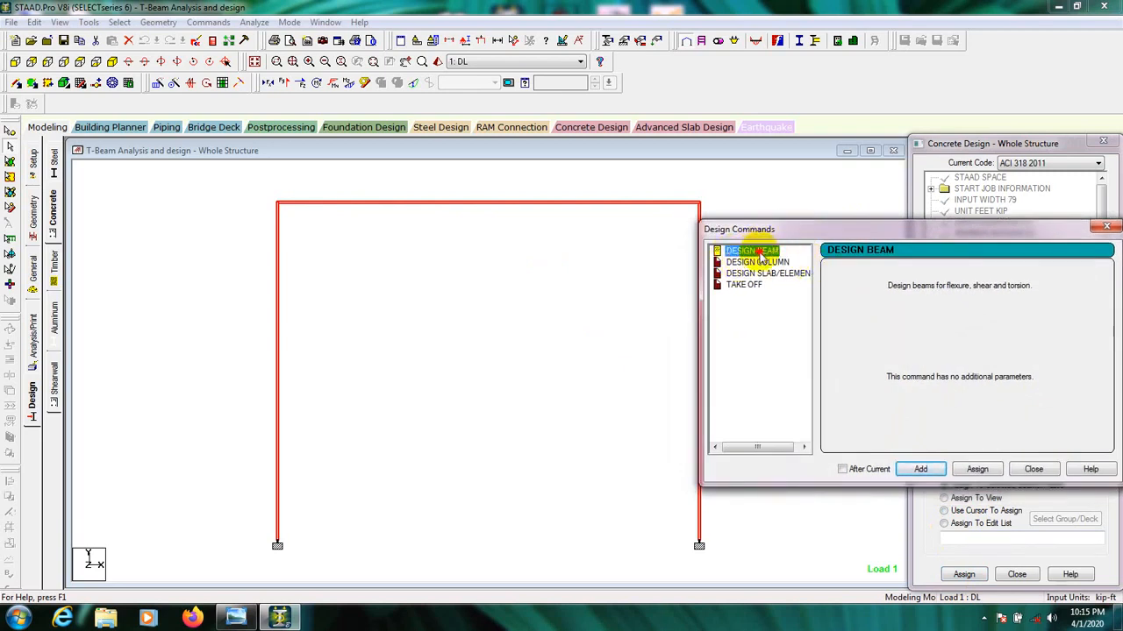
{"action": "left_click", "coordinate": [921, 470]}
{"action": "left_click", "coordinate": [757, 264]}
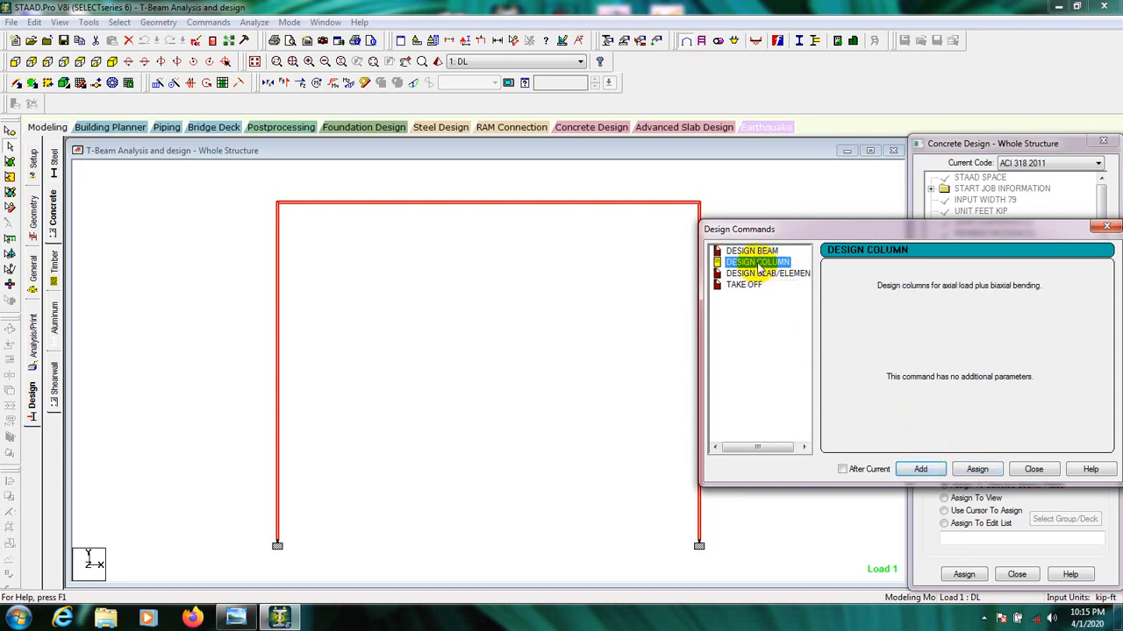
{"action": "left_click", "coordinate": [917, 470]}
{"action": "left_click", "coordinate": [1028, 469]}
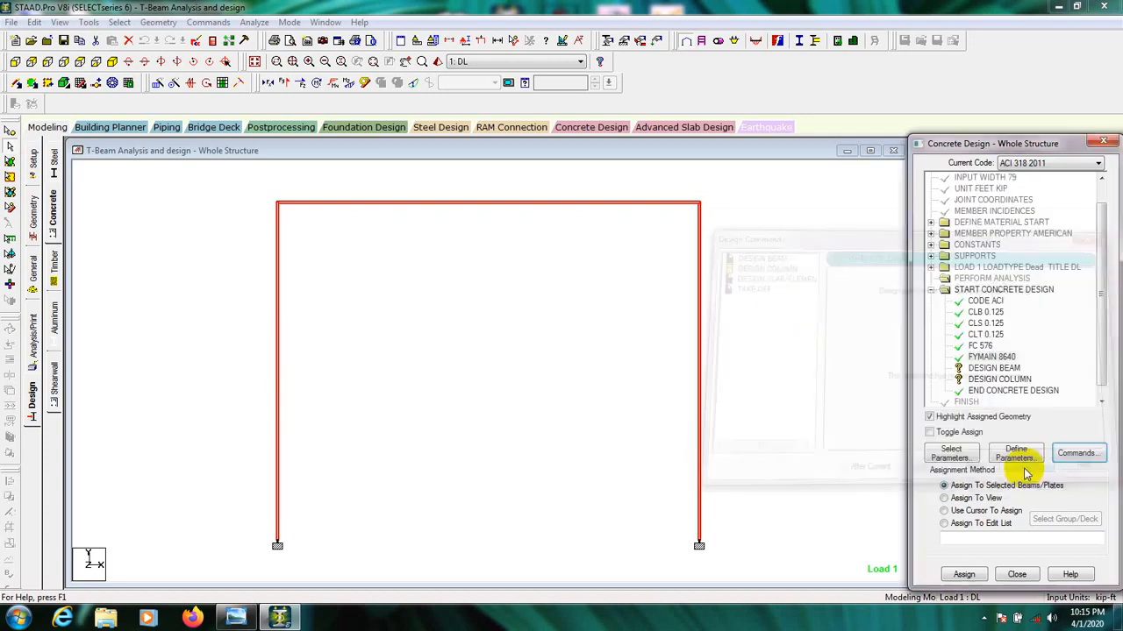
Step: Select both vertical members of the frame and assign the DESIGN COLUMN command to them using Assign To Selected Beams
{"action": "left_click", "coordinate": [989, 369]}
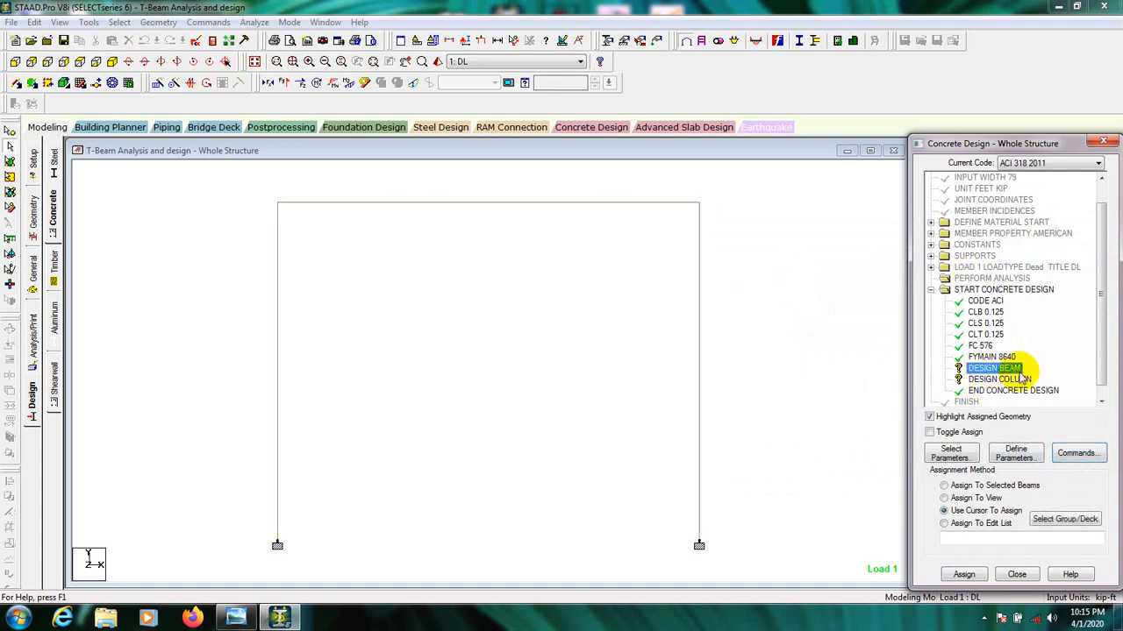
{"action": "left_click", "coordinate": [986, 380]}
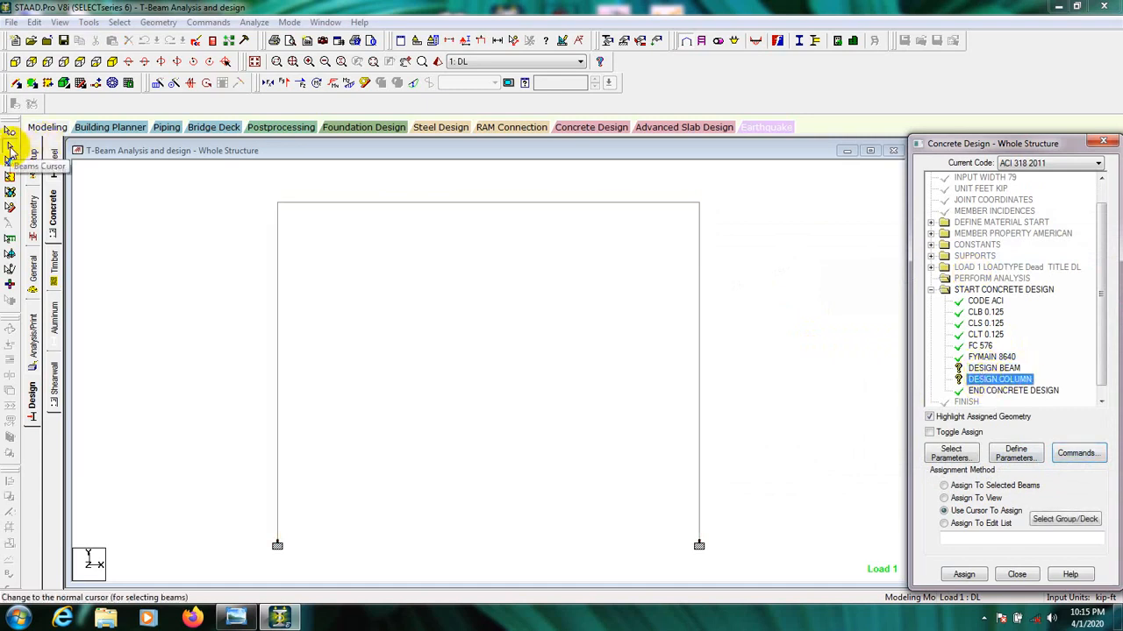
{"action": "left_click", "coordinate": [10, 149]}
{"action": "left_click_drag", "start_coordinate": [764, 301], "coordinate": [213, 380]}
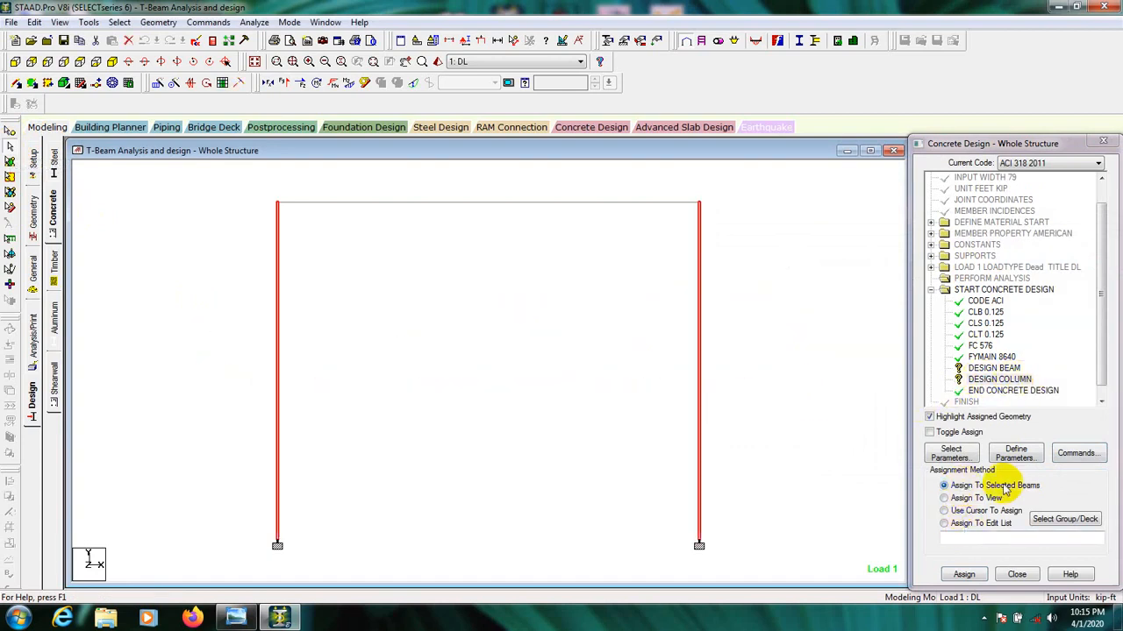
{"action": "left_click", "coordinate": [965, 574]}
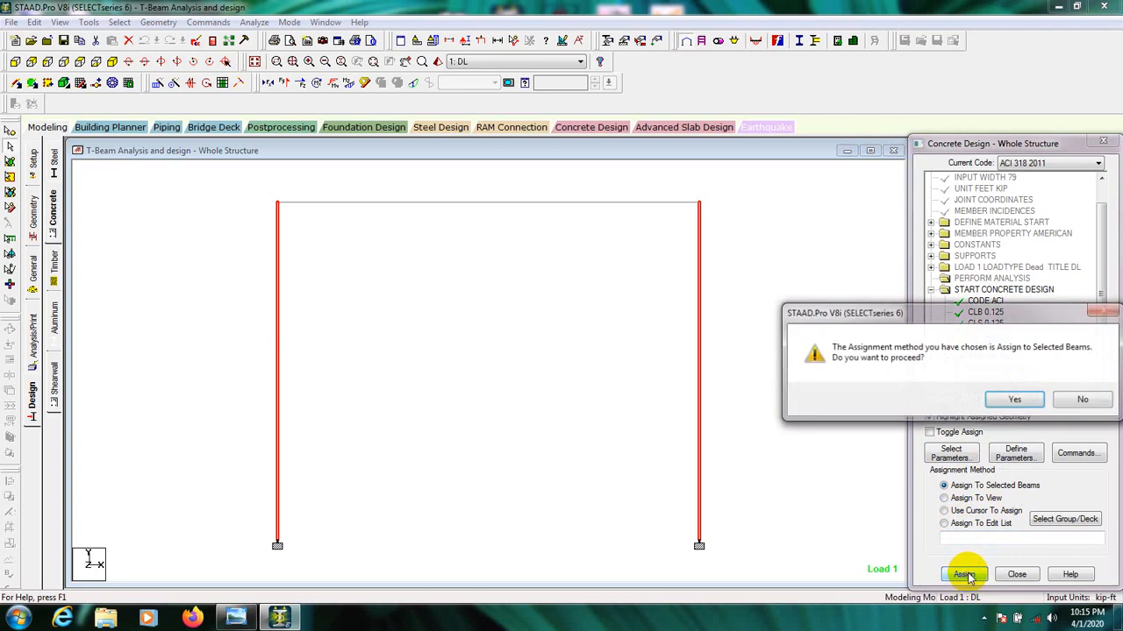
{"action": "left_click", "coordinate": [1011, 397]}
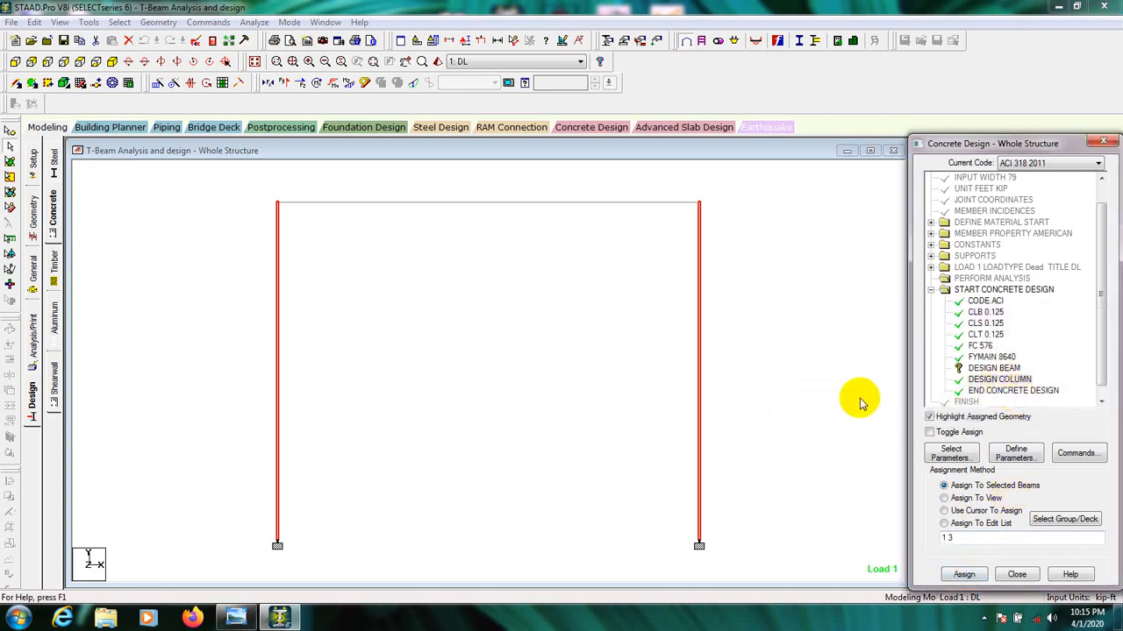
Step: Assign the DESIGN BEAM command to the frame's horizontal top member using Assign To Selected Beams, and clear the selection
{"action": "left_click", "coordinate": [1009, 370]}
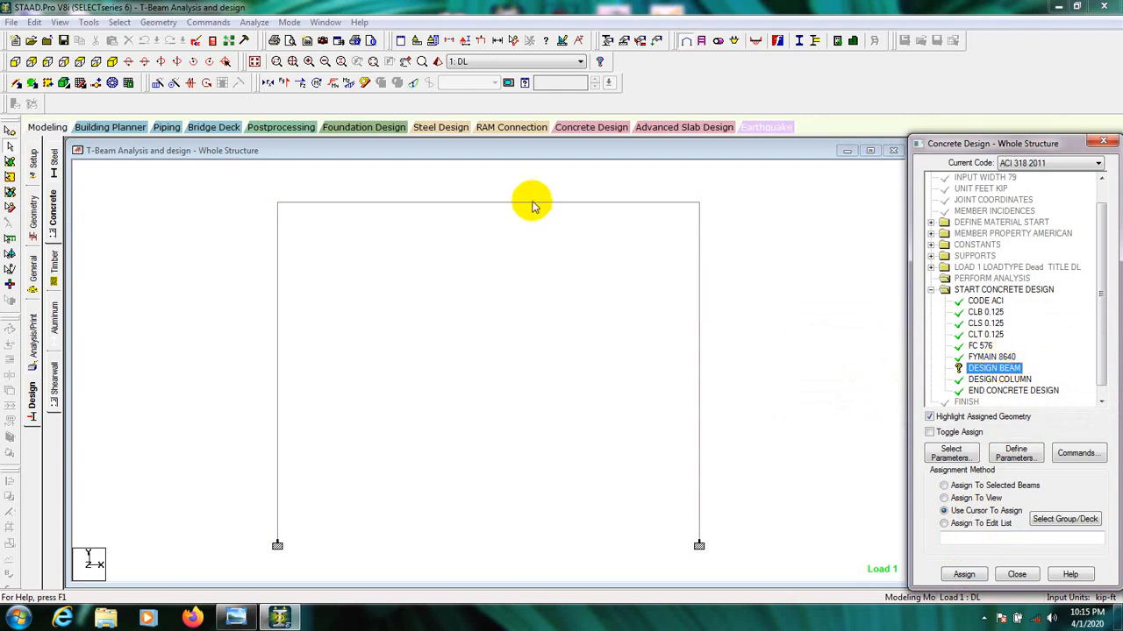
{"action": "left_click", "coordinate": [538, 206]}
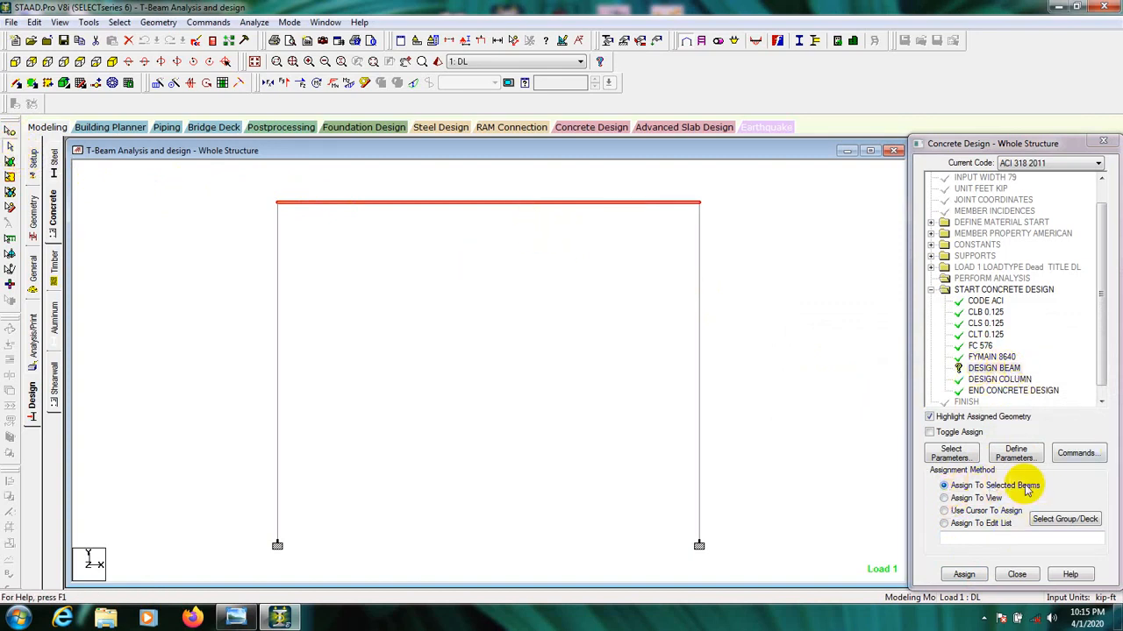
{"action": "left_click", "coordinate": [964, 575]}
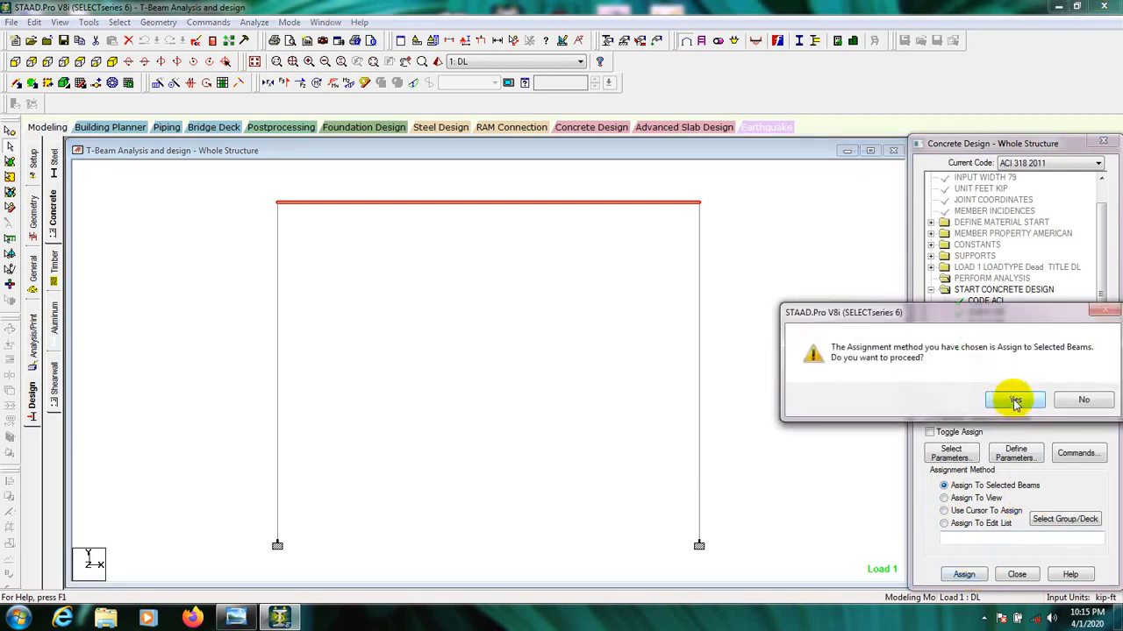
{"action": "left_click", "coordinate": [1014, 401]}
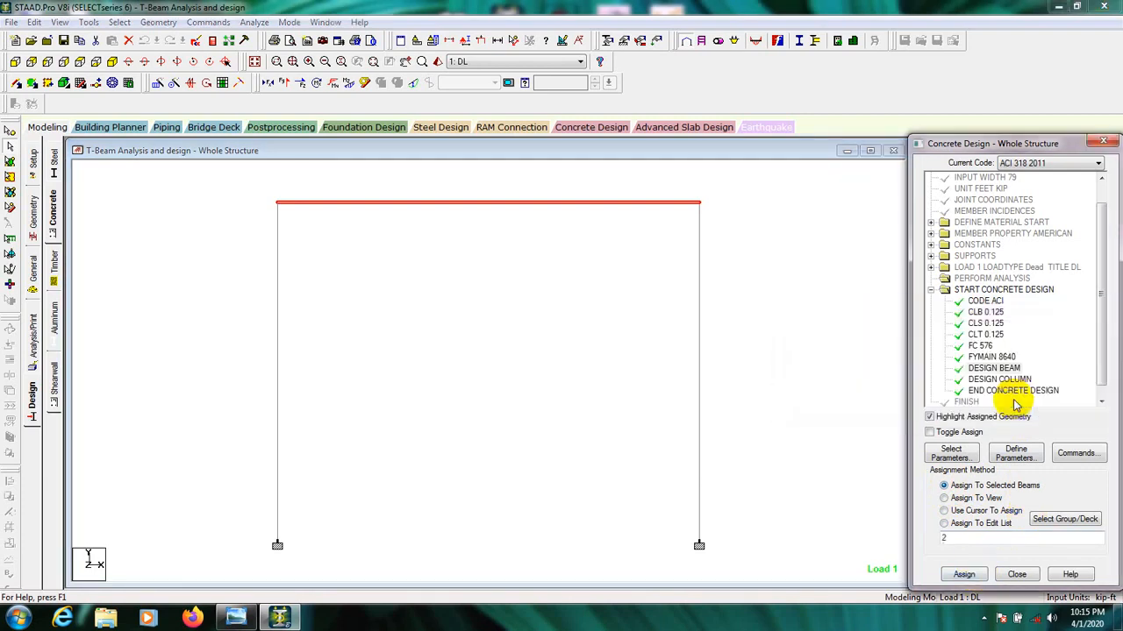
{"action": "left_click", "coordinate": [668, 340]}
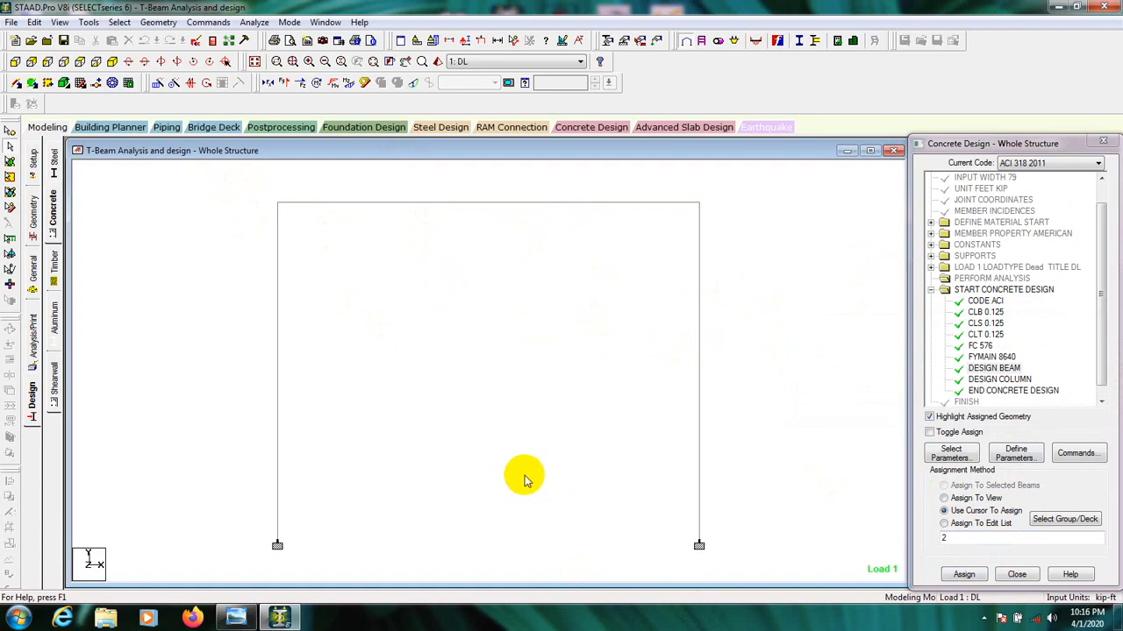
Step: Add a Perform Analysis command with the No Print option after the concrete design block
{"action": "left_click", "coordinate": [214, 23]}
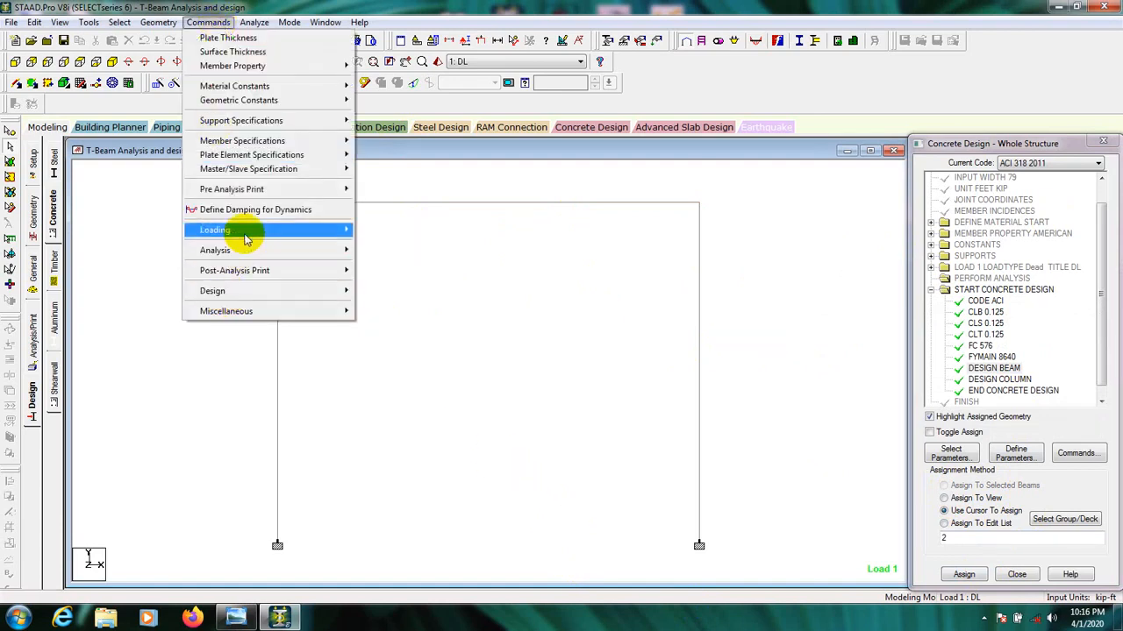
{"action": "mouse_move", "coordinate": [246, 239]}
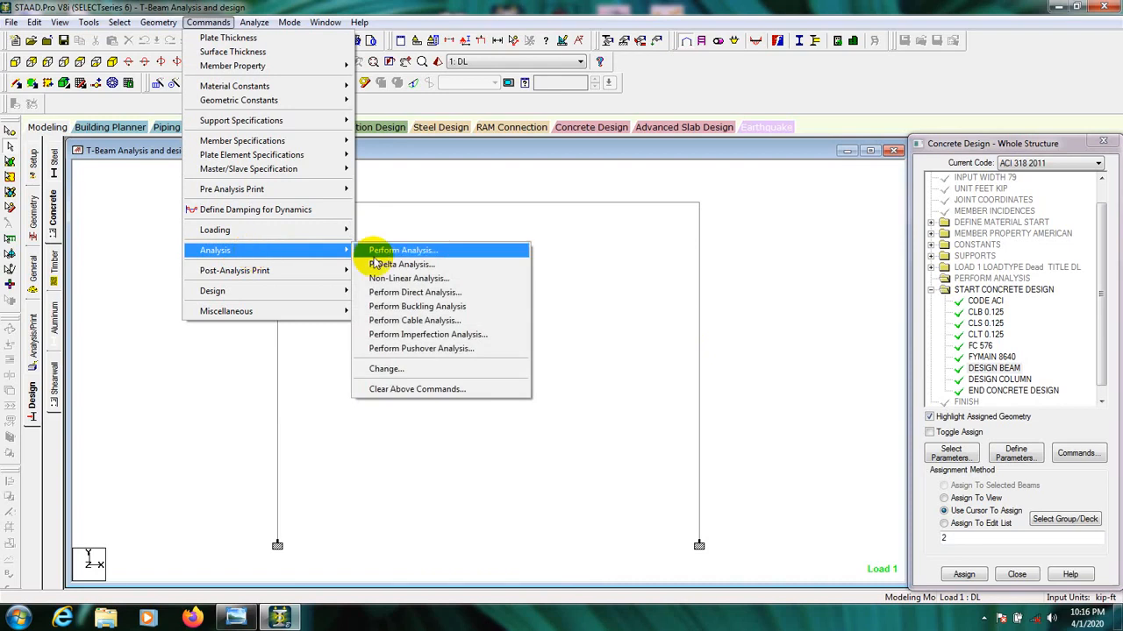
{"action": "left_click", "coordinate": [402, 250]}
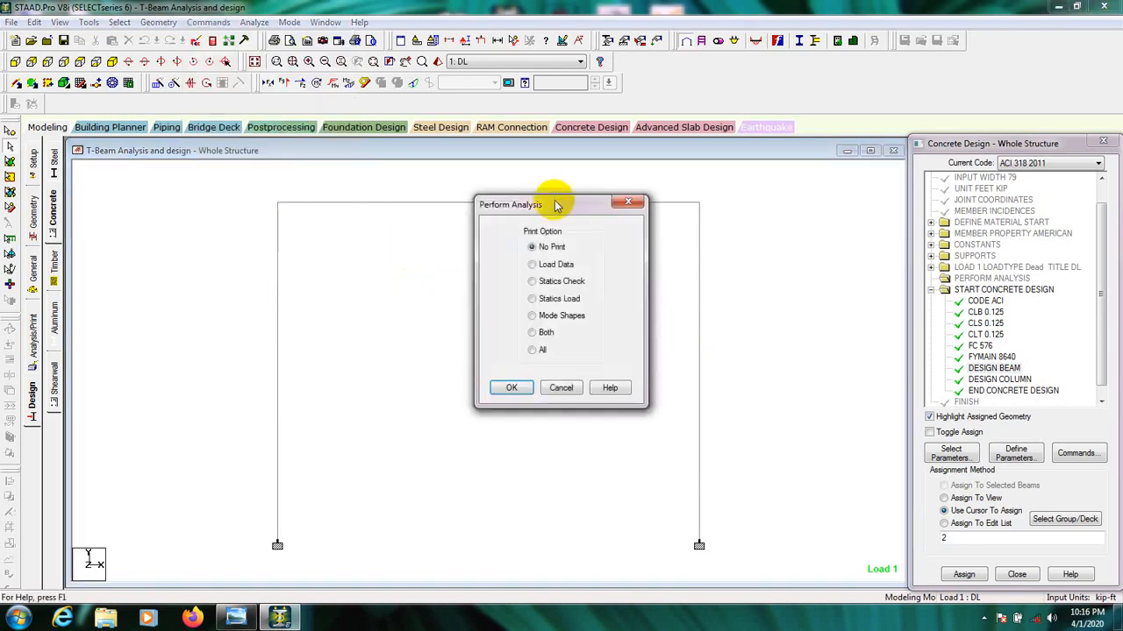
{"action": "left_click", "coordinate": [481, 391]}
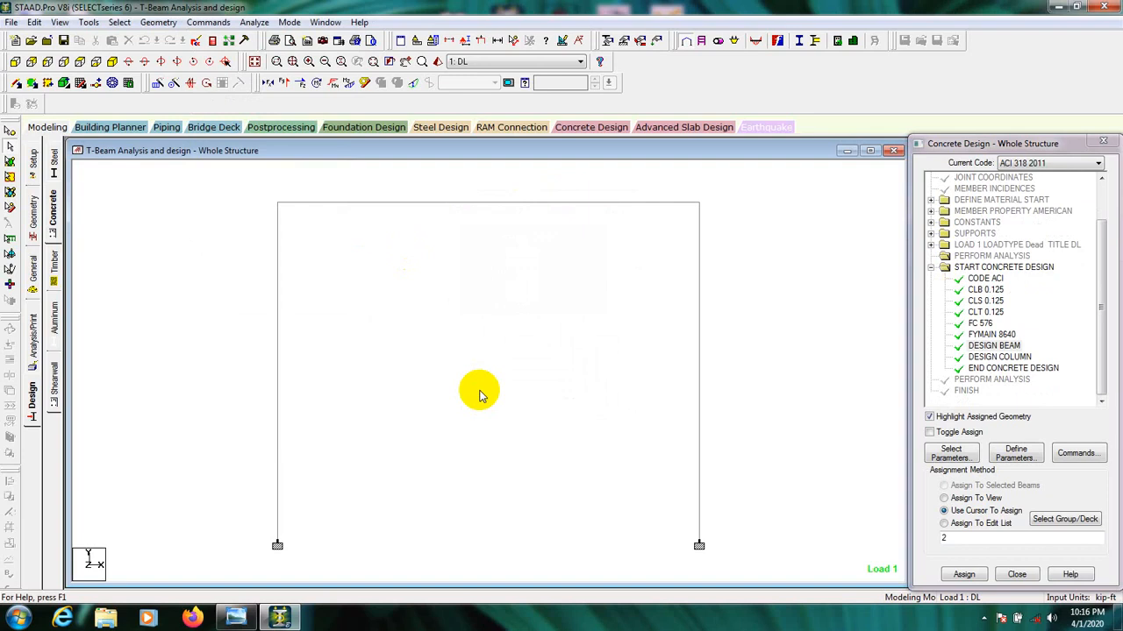
Step: Save the structure, run the analysis and design, and open the output file once it completes
{"action": "left_click", "coordinate": [254, 23]}
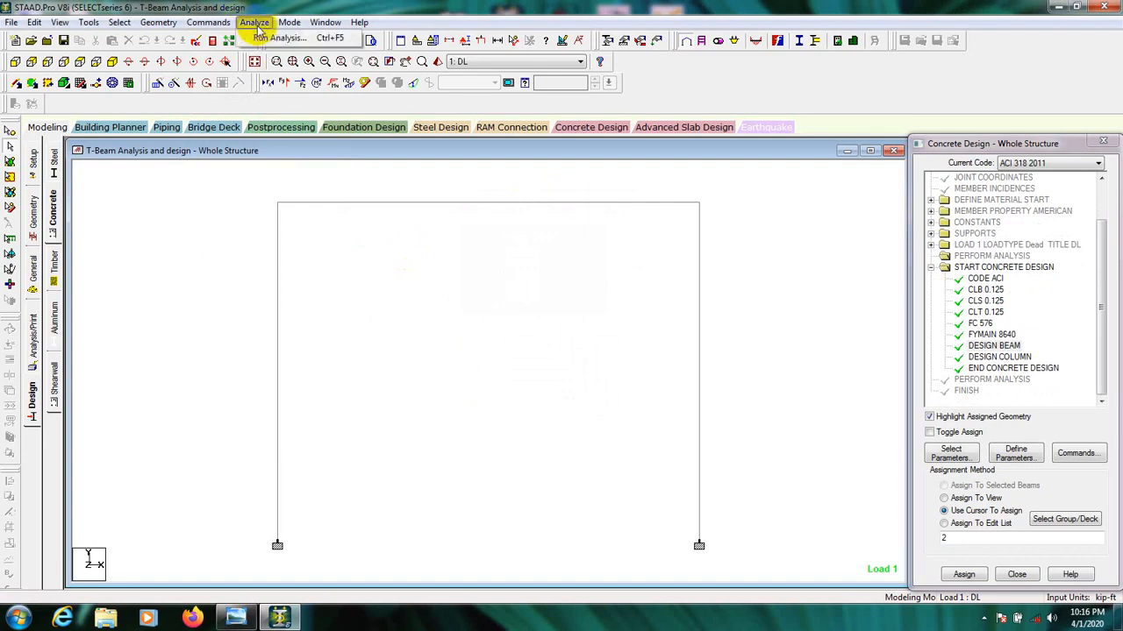
{"action": "left_click", "coordinate": [263, 37]}
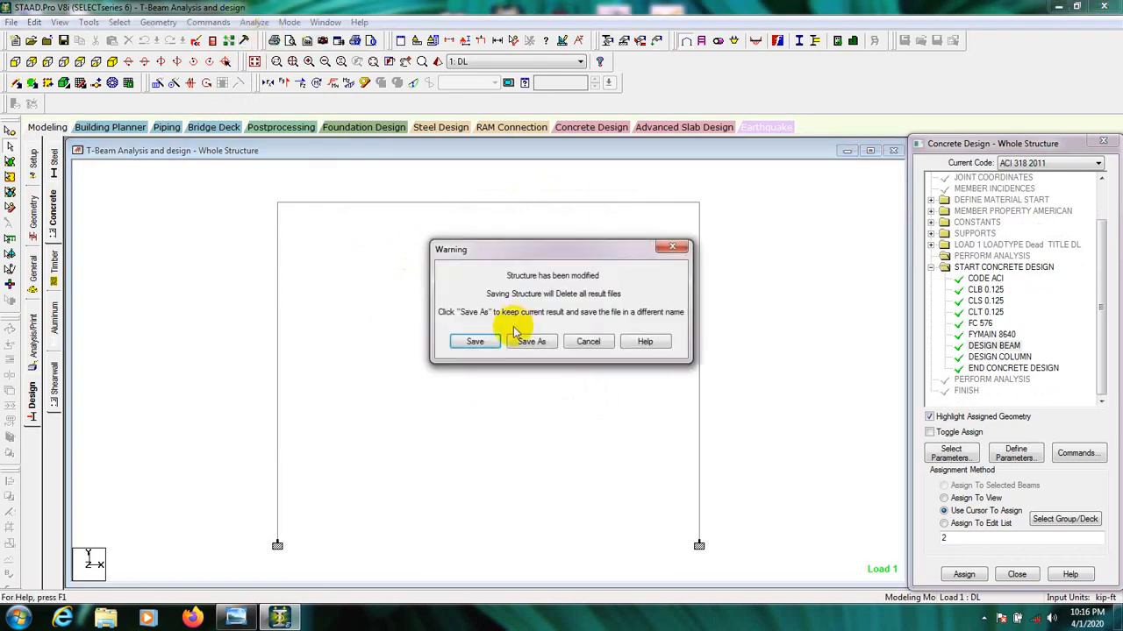
{"action": "left_click", "coordinate": [474, 342]}
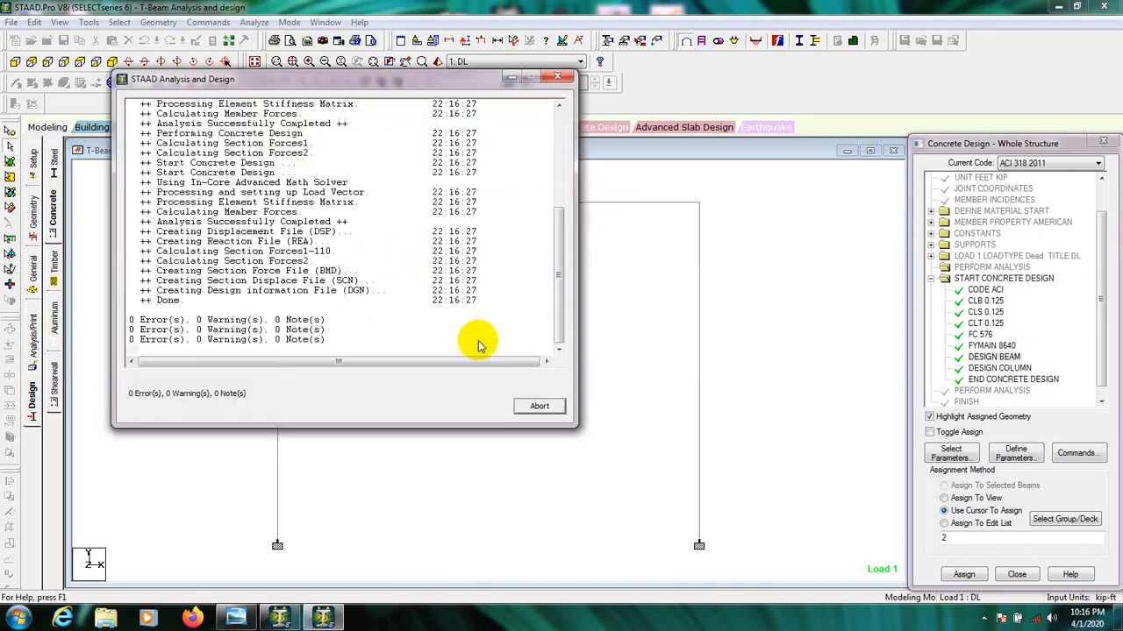
{"action": "left_click_drag", "start_coordinate": [379, 78], "coordinate": [496, 73]}
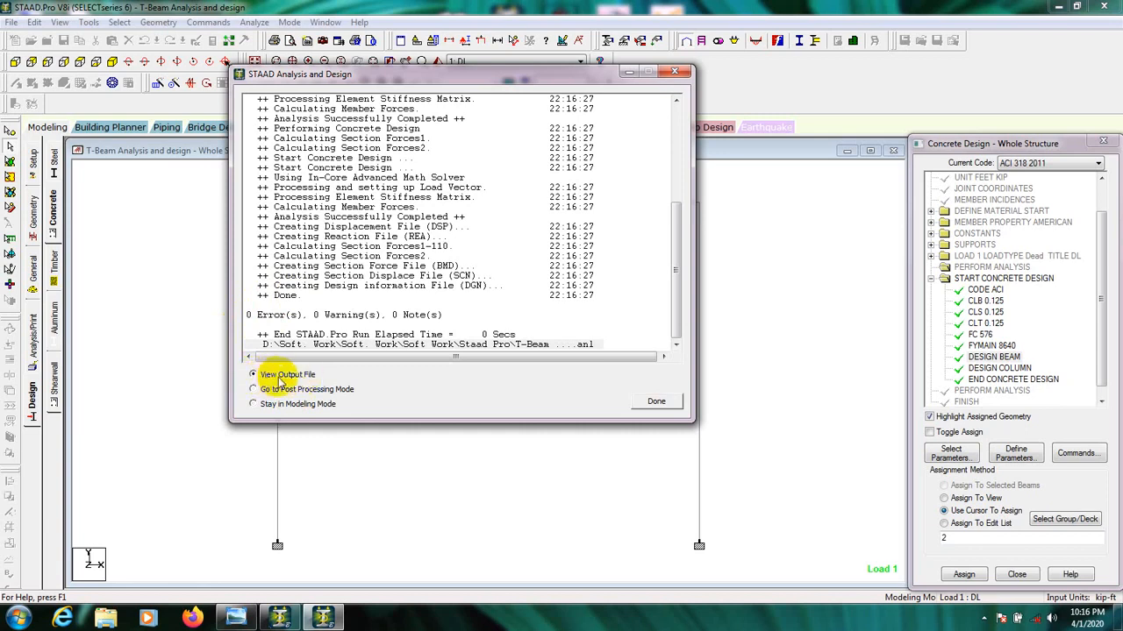
{"action": "left_click", "coordinate": [656, 404]}
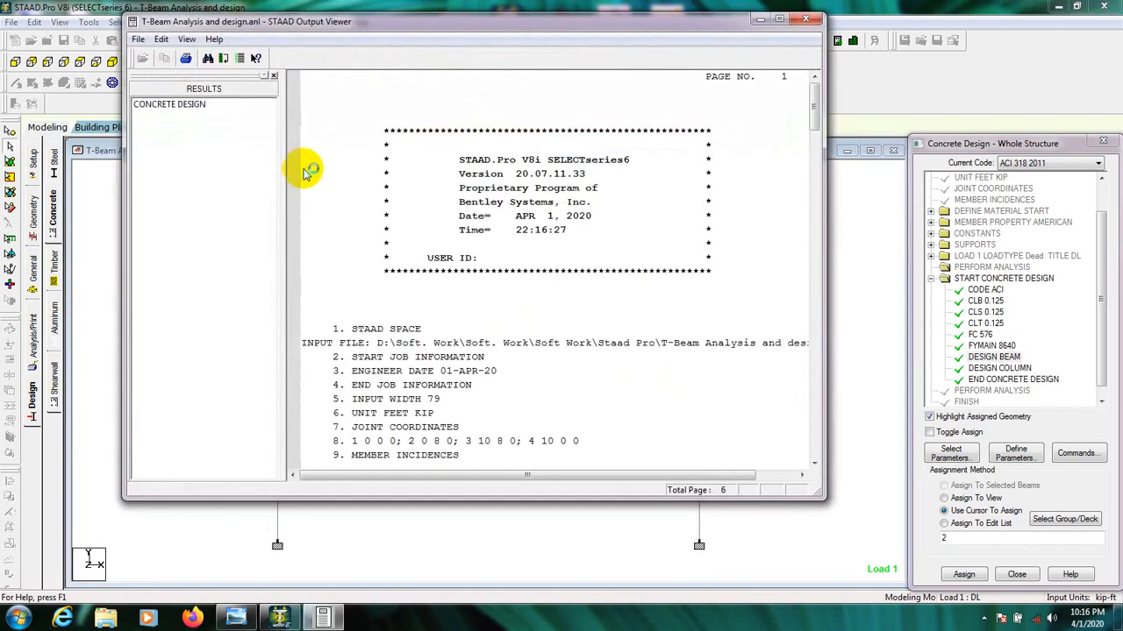
Step: Go to the concrete design section of the output and examine the reinforcement, shear results and bar layout for beam 2
{"action": "left_click", "coordinate": [170, 104]}
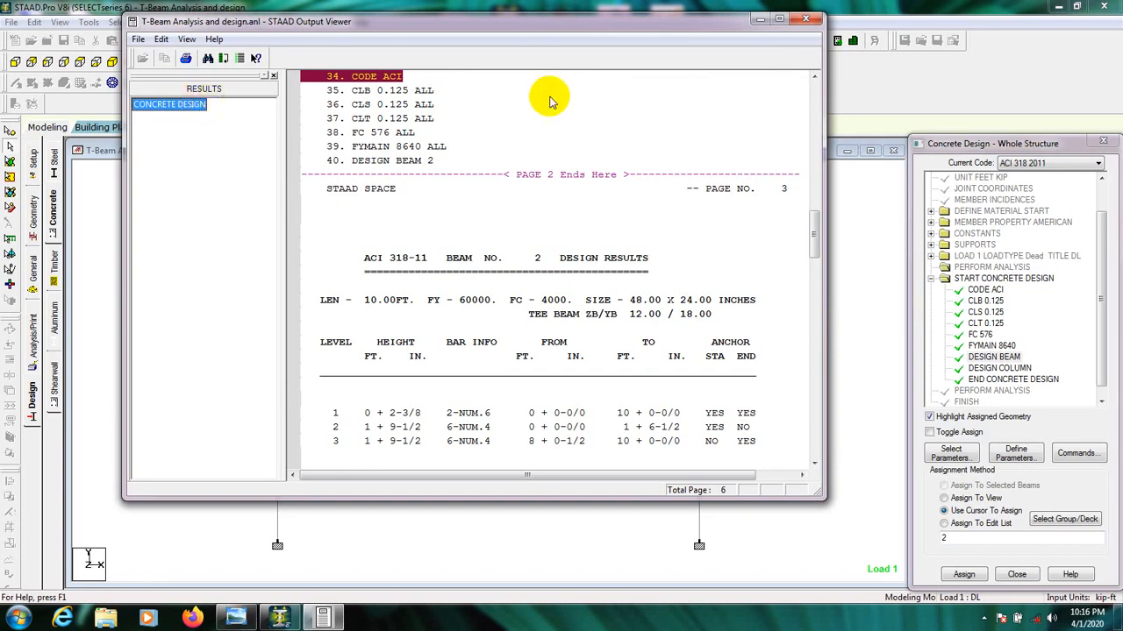
{"action": "left_click", "coordinate": [504, 260]}
{"action": "scroll", "coordinate": [582, 281], "scroll_direction": "down", "scroll_amount": 2}
{"action": "scroll", "coordinate": [501, 268], "scroll_direction": "down", "scroll_amount": 2}
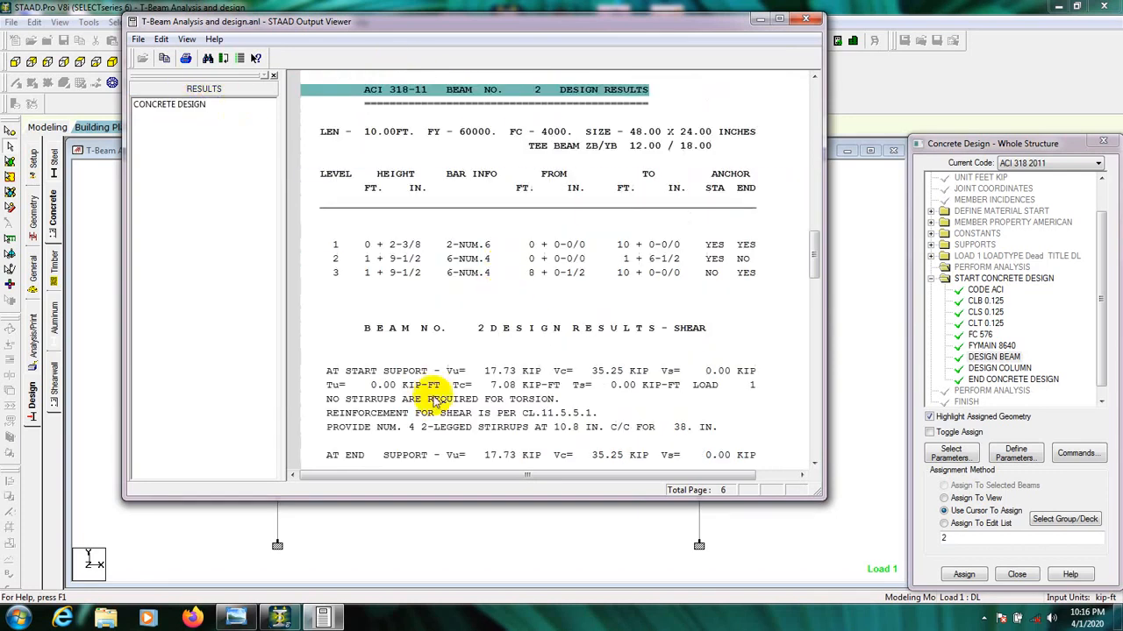
{"action": "left_click", "coordinate": [433, 313]}
{"action": "scroll", "coordinate": [579, 285], "scroll_direction": "up", "scroll_amount": 2}
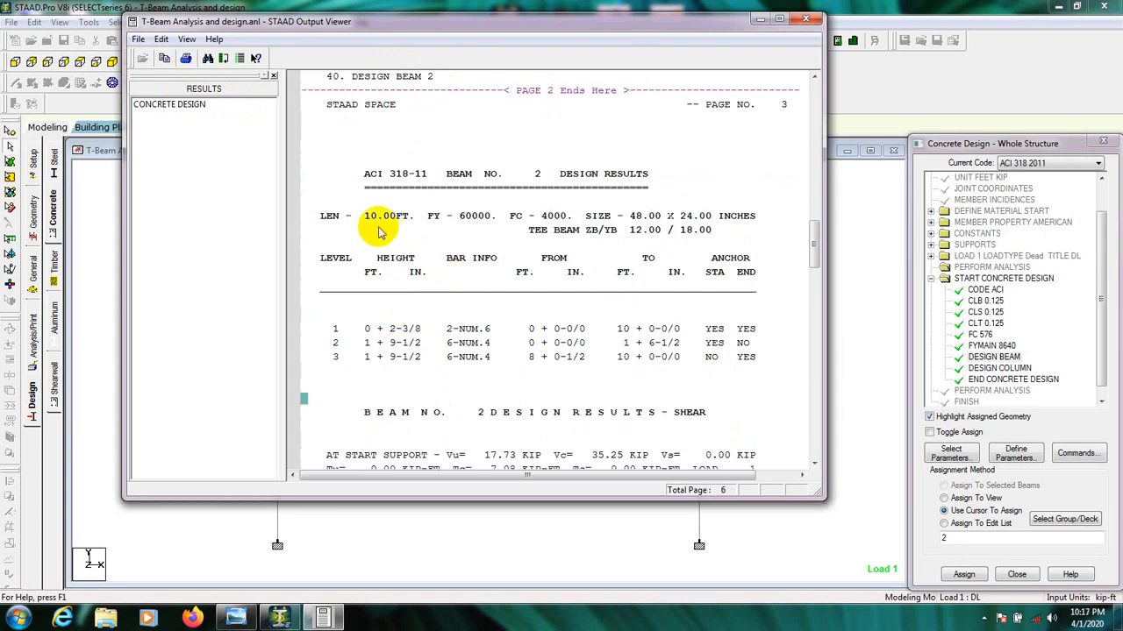
{"action": "scroll", "coordinate": [581, 312], "scroll_direction": "down", "scroll_amount": 1}
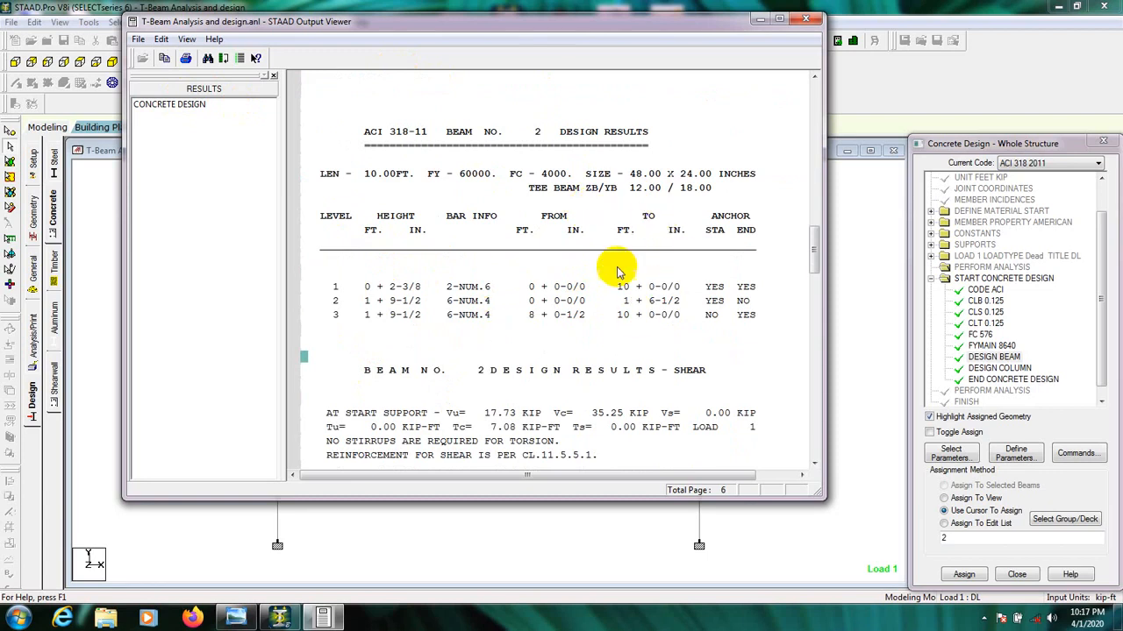
{"action": "scroll", "coordinate": [525, 214], "scroll_direction": "down", "scroll_amount": 1}
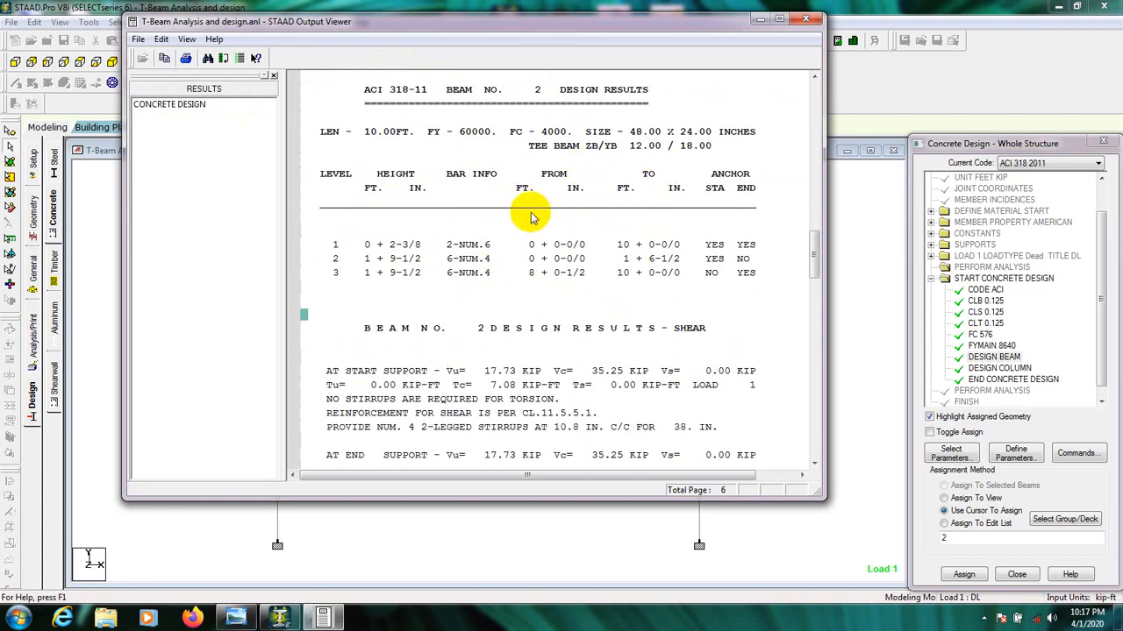
{"action": "scroll", "coordinate": [484, 287], "scroll_direction": "down", "scroll_amount": 8}
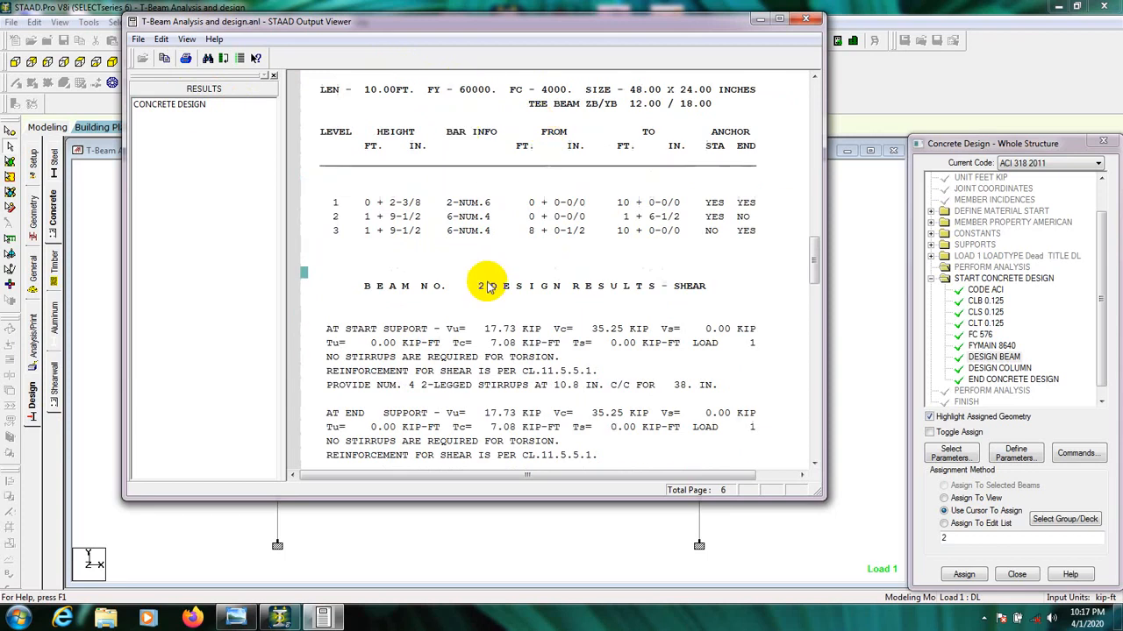
{"action": "scroll", "coordinate": [431, 313], "scroll_direction": "down", "scroll_amount": 2}
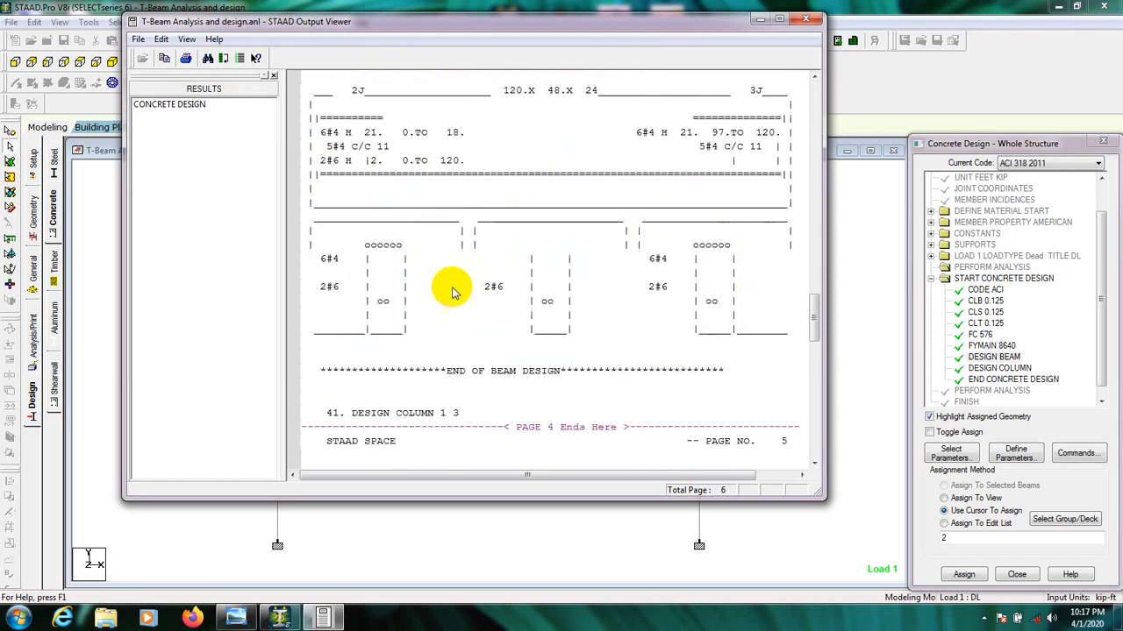
{"action": "scroll", "coordinate": [450, 289], "scroll_direction": "down", "scroll_amount": 1}
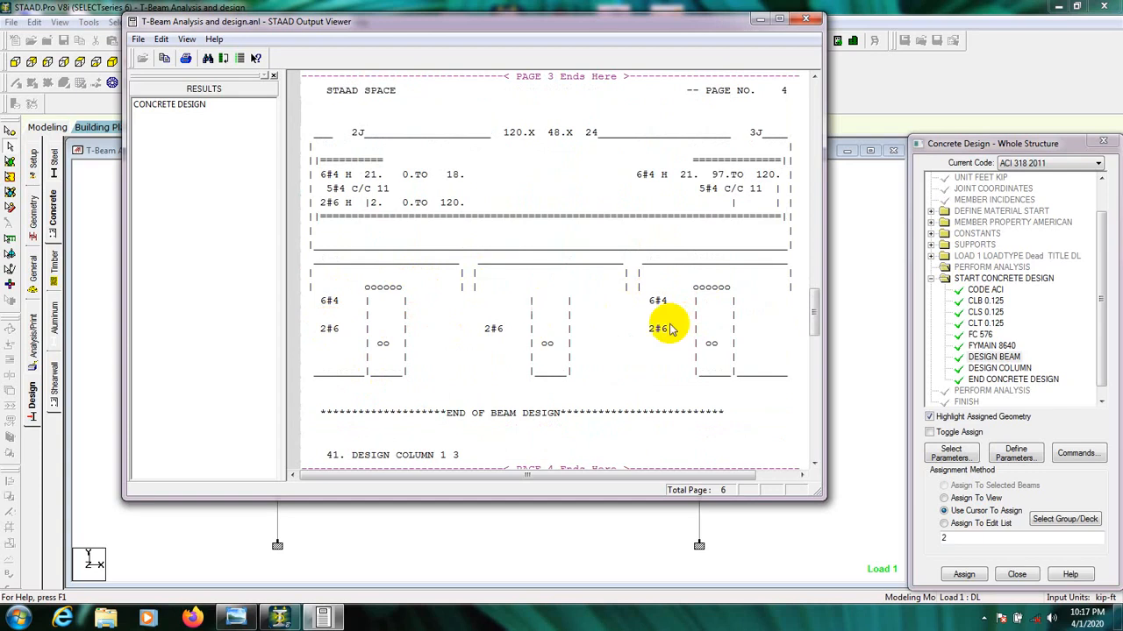
Step: Examine the ACI 318-11 design results for columns 1 and 3 in the output file
{"action": "scroll", "coordinate": [478, 321], "scroll_direction": "down", "scroll_amount": 15}
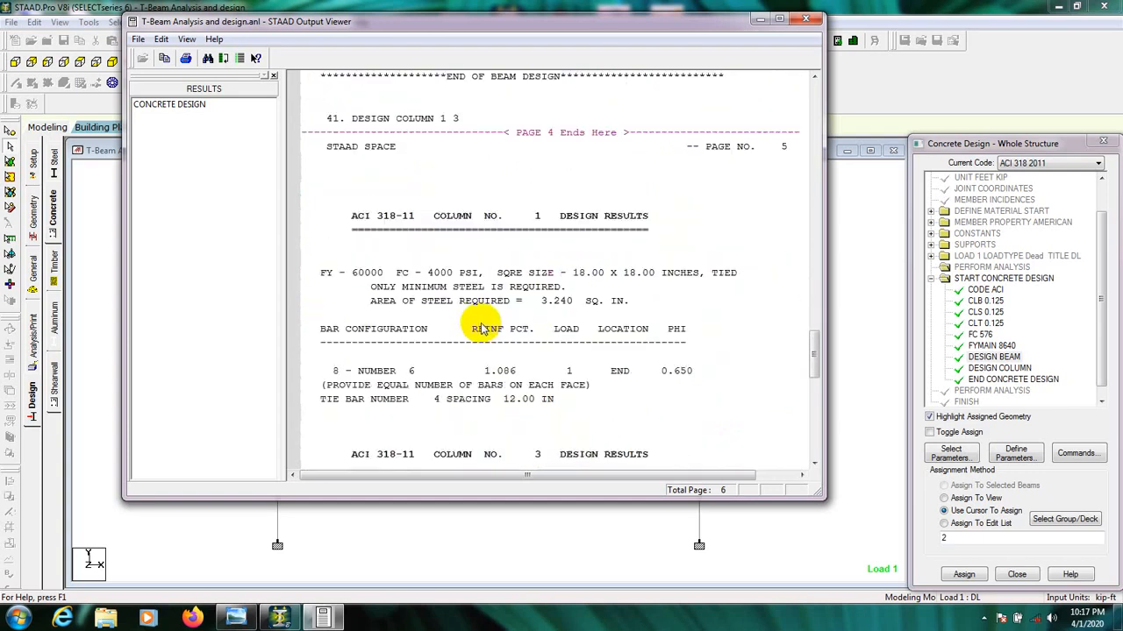
{"action": "scroll", "coordinate": [496, 311], "scroll_direction": "down", "scroll_amount": 8}
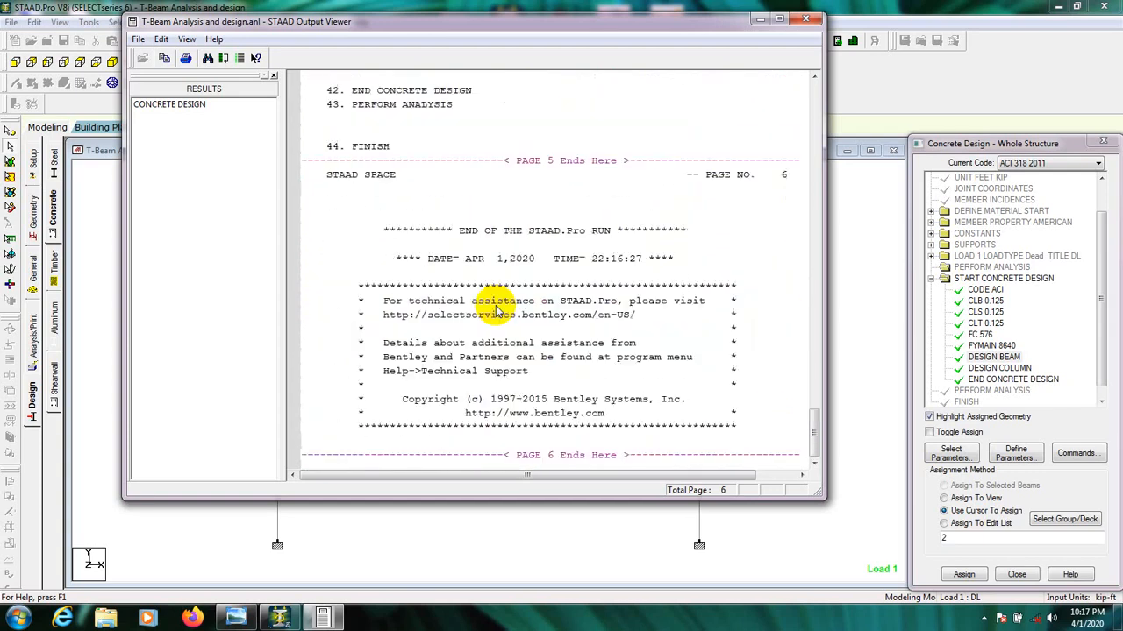
{"action": "scroll", "coordinate": [496, 311], "scroll_direction": "up", "scroll_amount": 5}
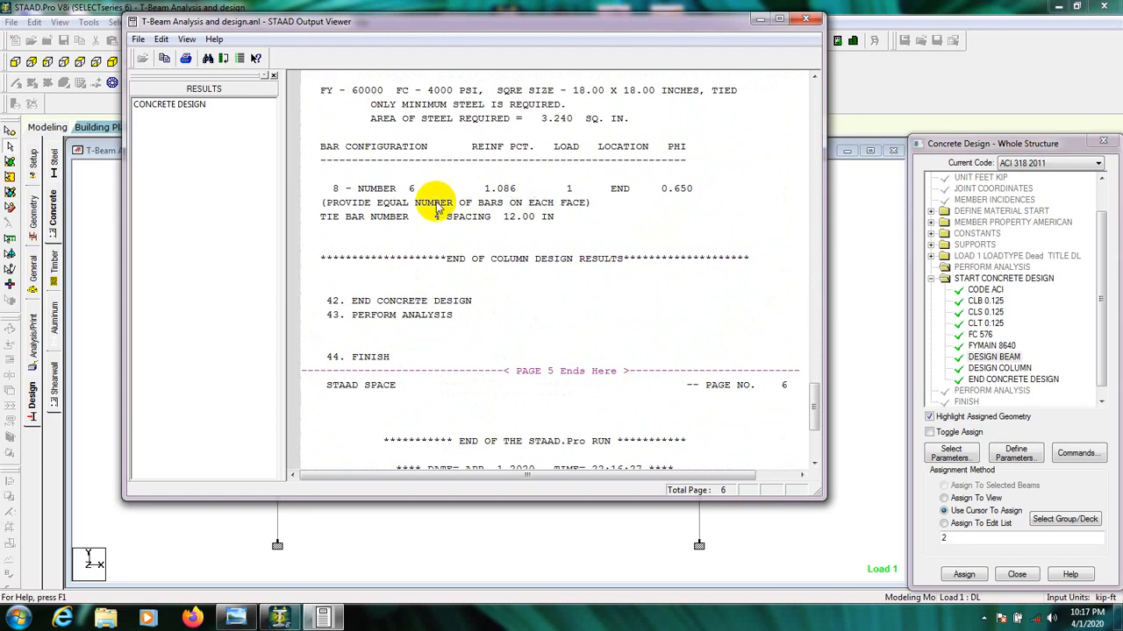
{"action": "scroll", "coordinate": [632, 219], "scroll_direction": "up", "scroll_amount": 1}
{"action": "scroll", "coordinate": [640, 227], "scroll_direction": "up", "scroll_amount": 5}
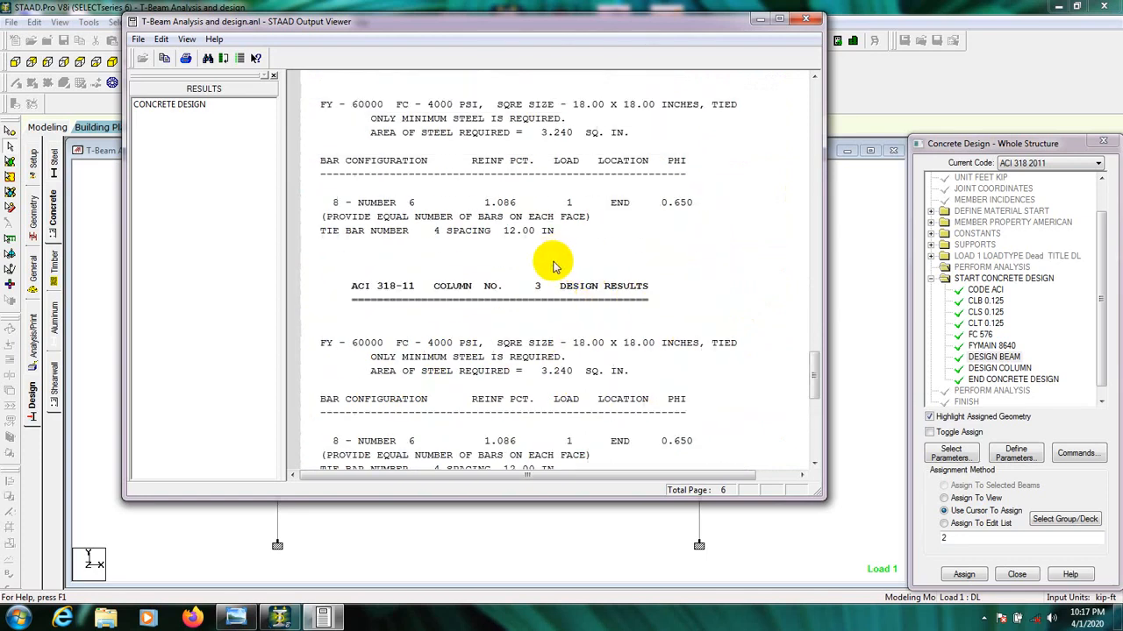
Step: Look back through the output file from the column results to its first page, and close the output viewer
{"action": "scroll", "coordinate": [459, 233], "scroll_direction": "up", "scroll_amount": 12}
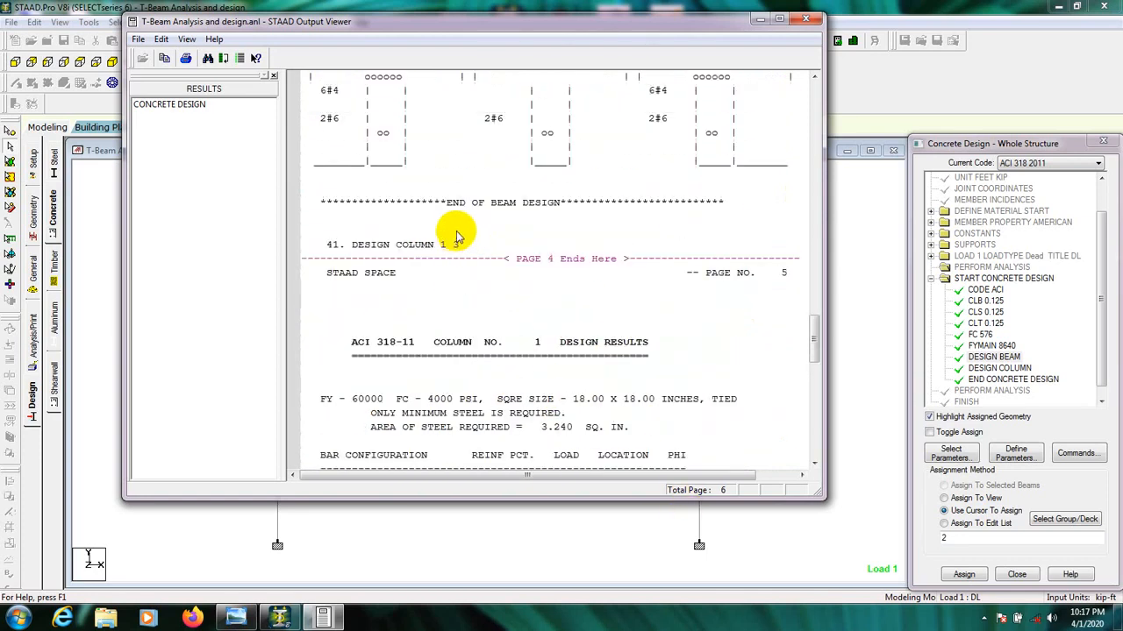
{"action": "scroll", "coordinate": [421, 220], "scroll_direction": "up", "scroll_amount": 5}
{"action": "scroll", "coordinate": [559, 243], "scroll_direction": "up", "scroll_amount": 8}
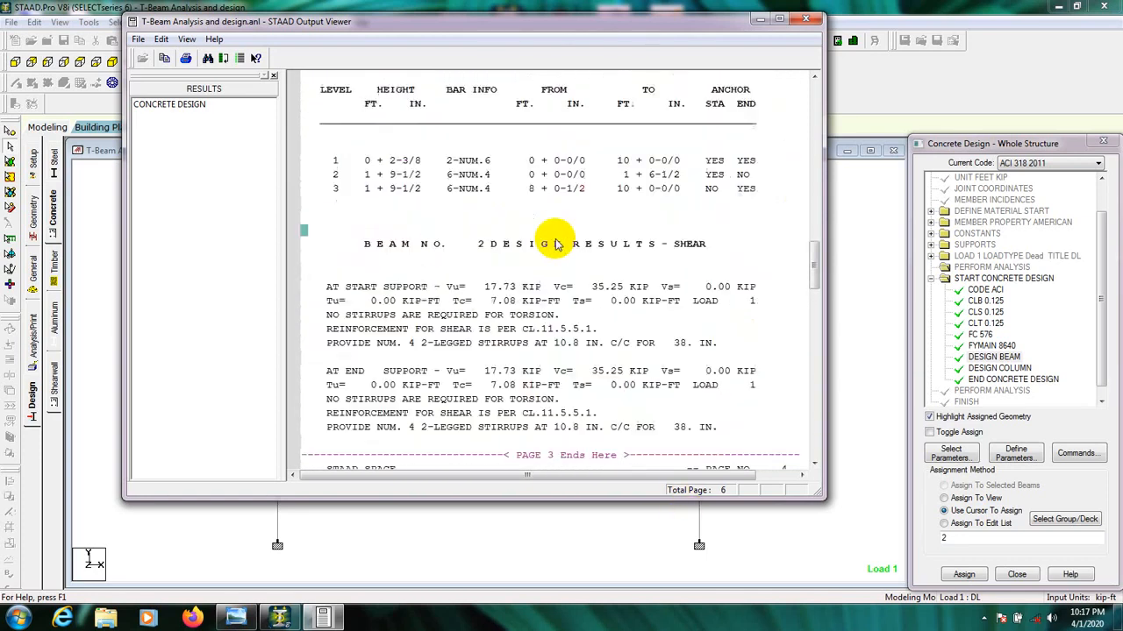
{"action": "scroll", "coordinate": [554, 244], "scroll_direction": "up", "scroll_amount": 15}
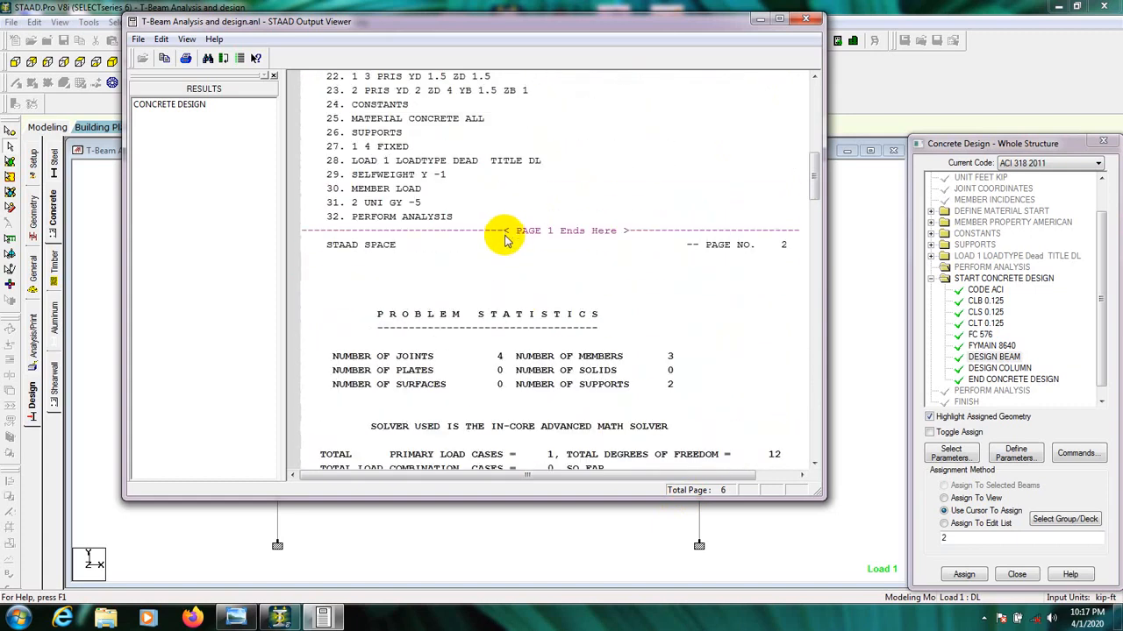
{"action": "scroll", "coordinate": [513, 246], "scroll_direction": "up", "scroll_amount": 5}
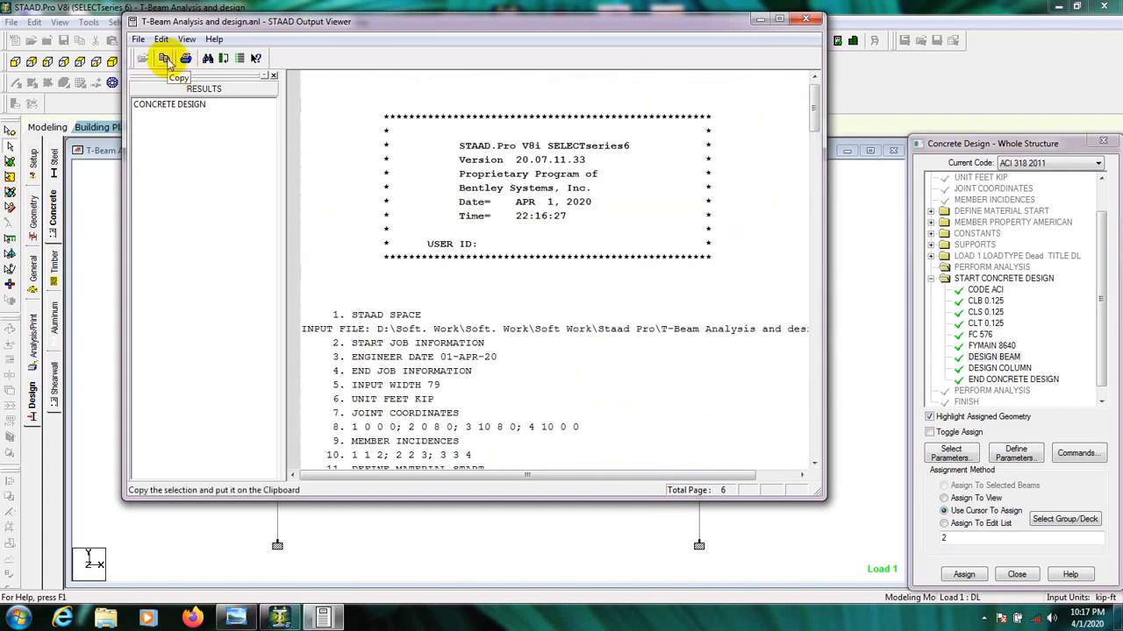
{"action": "scroll", "coordinate": [478, 176], "scroll_direction": "up", "scroll_amount": 1}
{"action": "scroll", "coordinate": [483, 281], "scroll_direction": "down", "scroll_amount": 11}
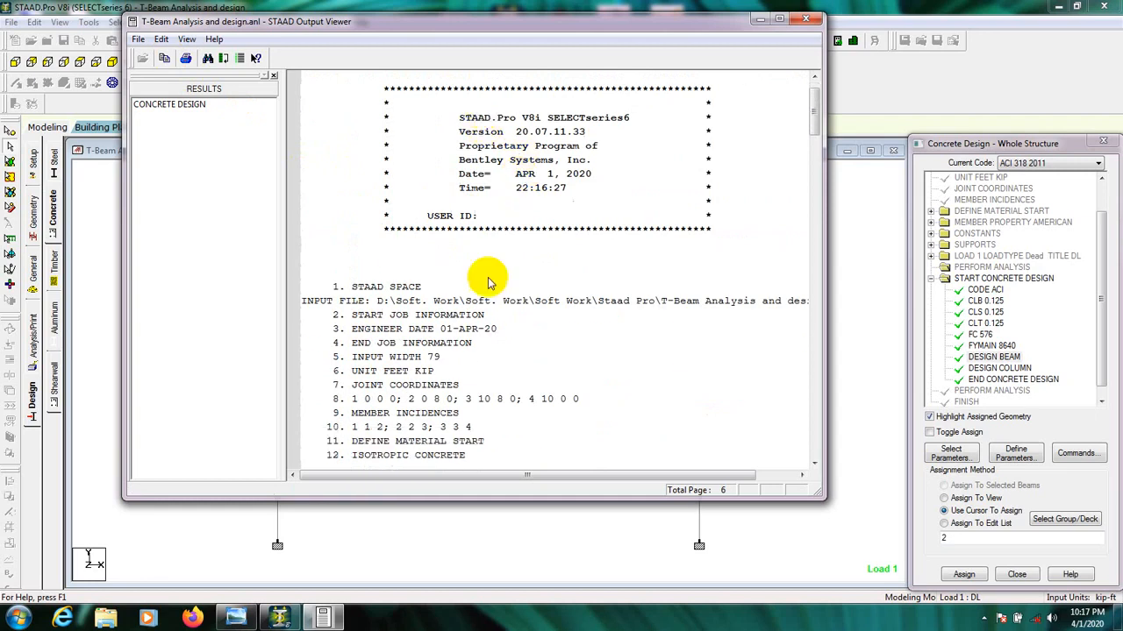
{"action": "scroll", "coordinate": [408, 291], "scroll_direction": "up", "scroll_amount": 9}
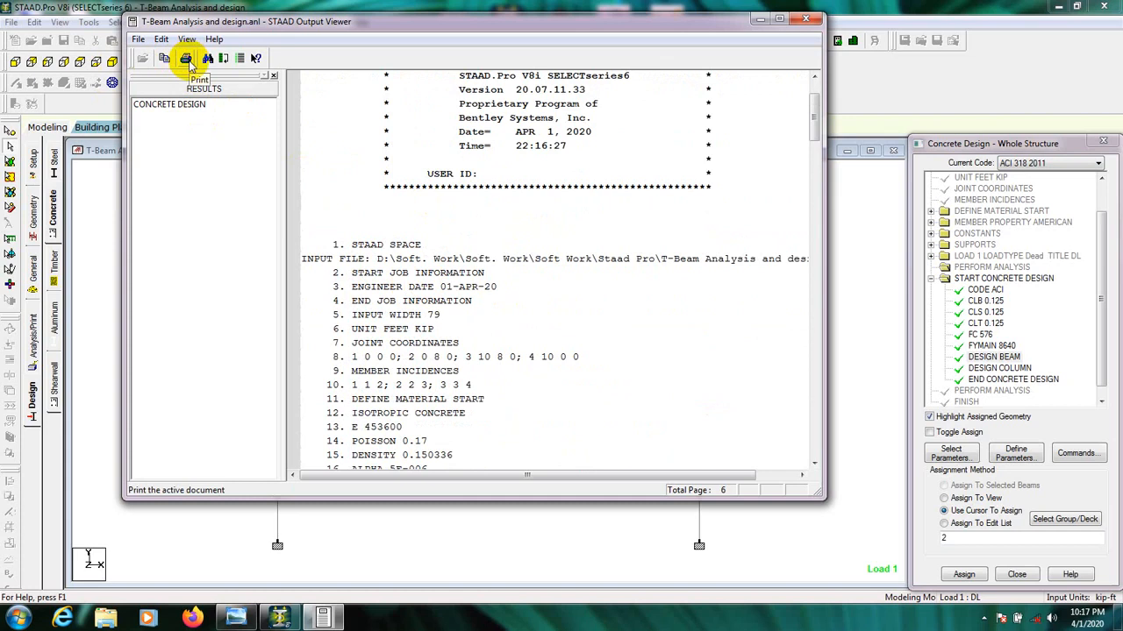
{"action": "left_click", "coordinate": [805, 19]}
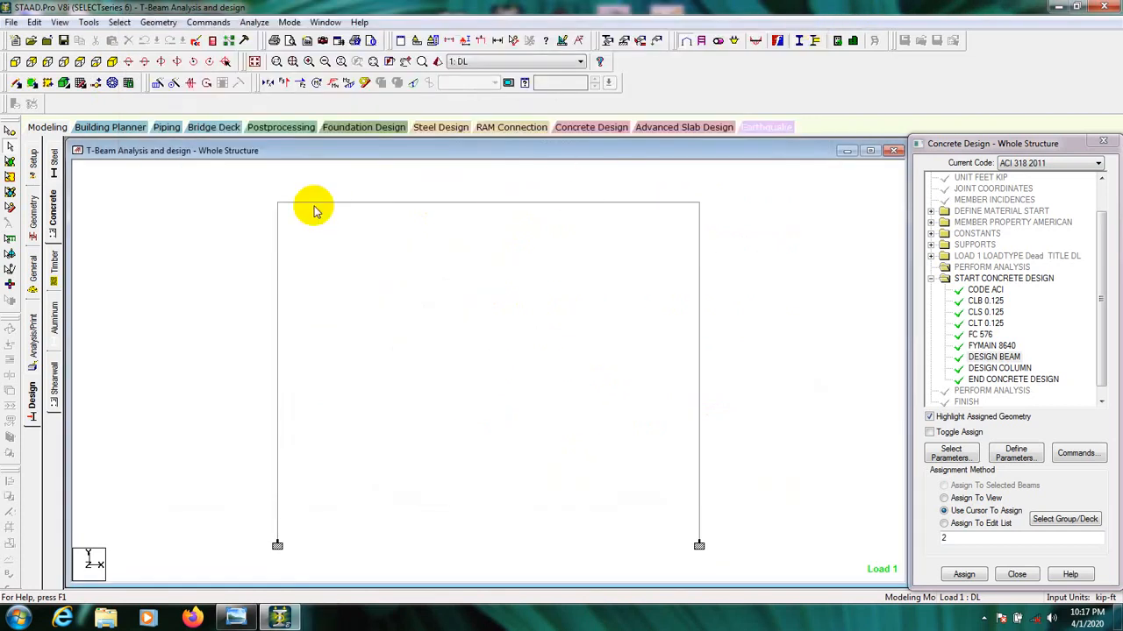
Step: Open the member details of the frame's left column and review its geometry, section property and loading
{"action": "left_click", "coordinate": [276, 312]}
{"action": "double_click", "coordinate": [276, 312]}
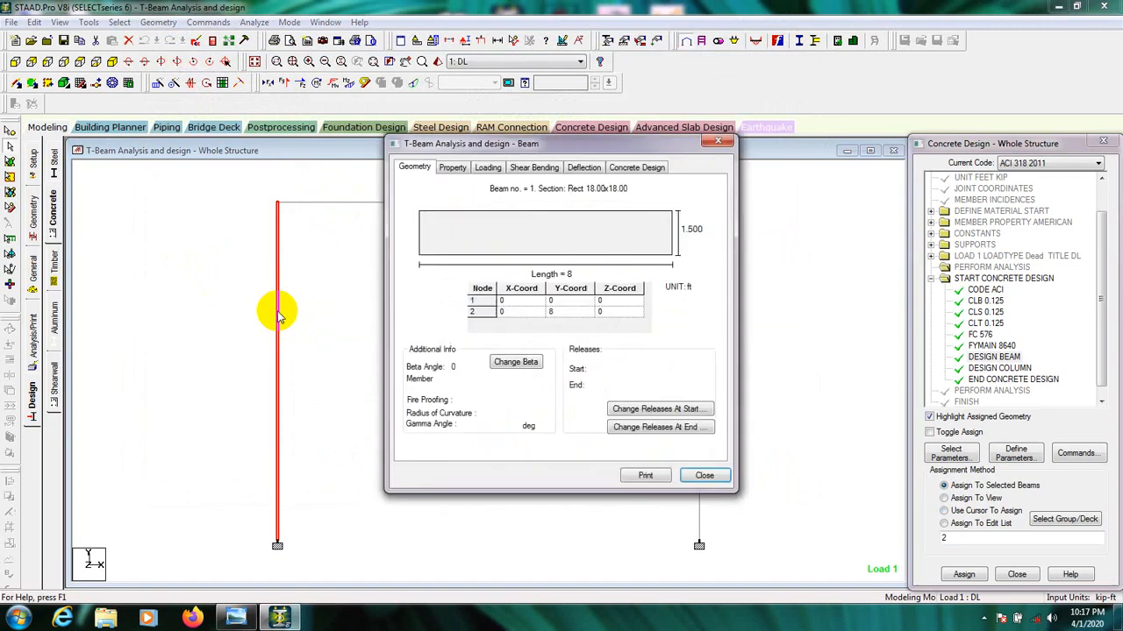
{"action": "left_click_drag", "start_coordinate": [634, 149], "coordinate": [643, 166]}
{"action": "left_click", "coordinate": [462, 186]}
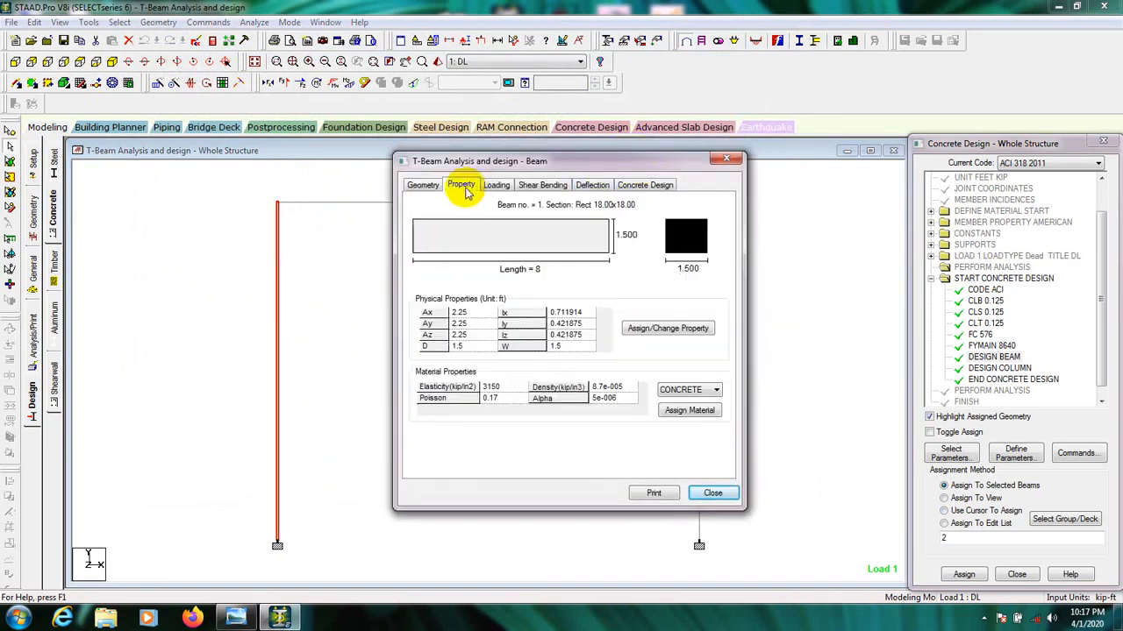
{"action": "left_click", "coordinate": [495, 186]}
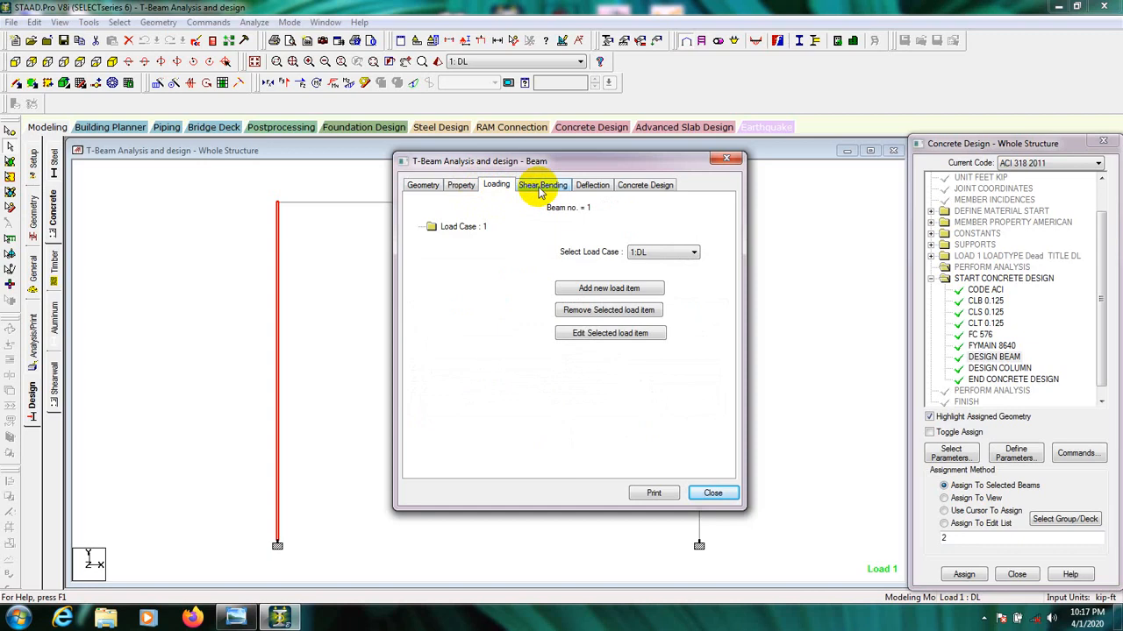
Step: Review the left column's shear and bending, deflection and concrete design results, and close its member details
{"action": "left_click", "coordinate": [540, 186]}
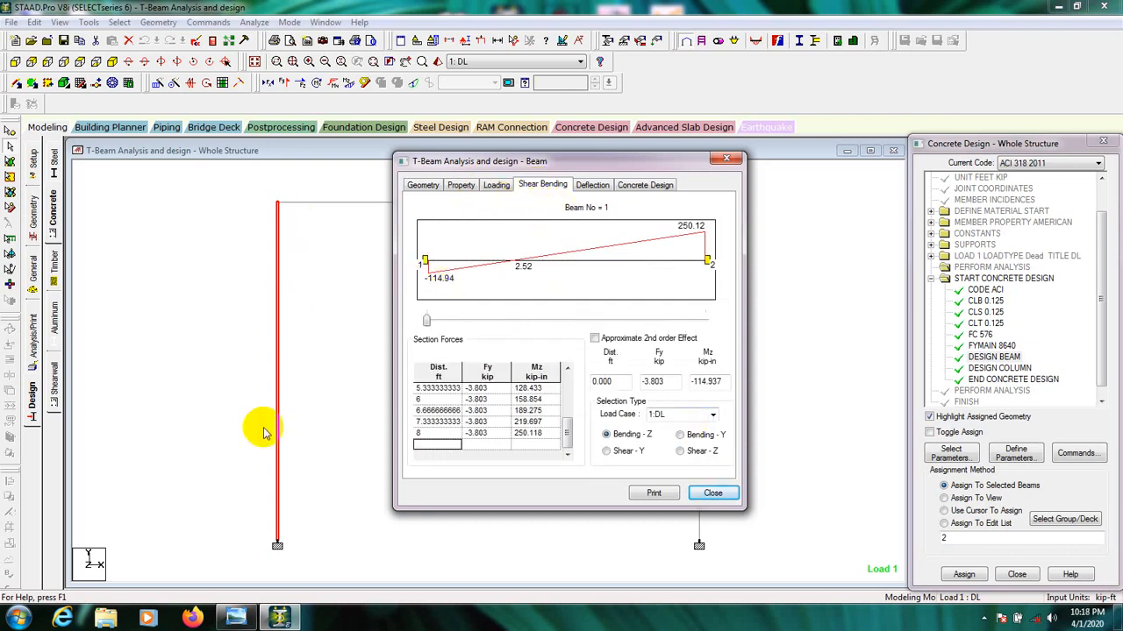
{"action": "left_click", "coordinate": [630, 452]}
{"action": "left_click", "coordinate": [593, 186]}
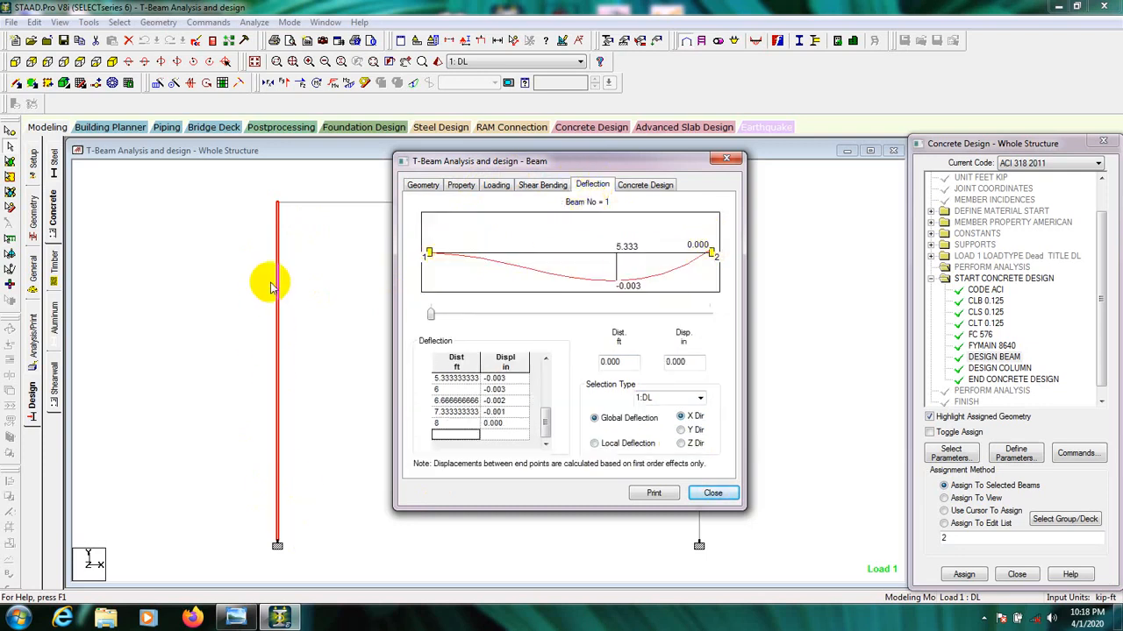
{"action": "left_click", "coordinate": [659, 187]}
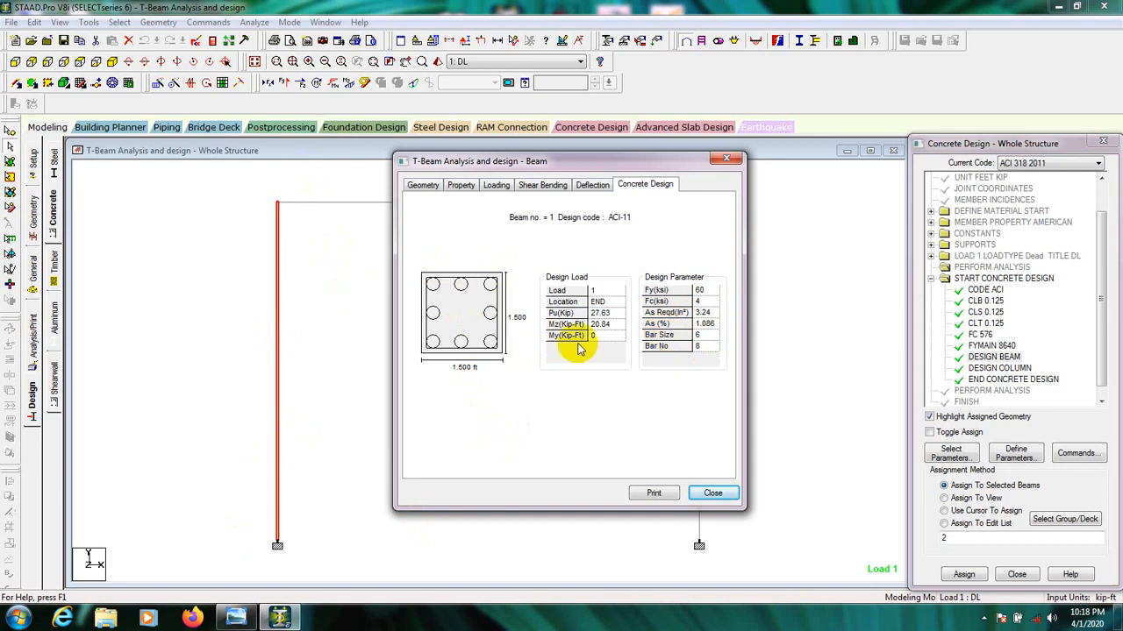
{"action": "left_click", "coordinate": [712, 494]}
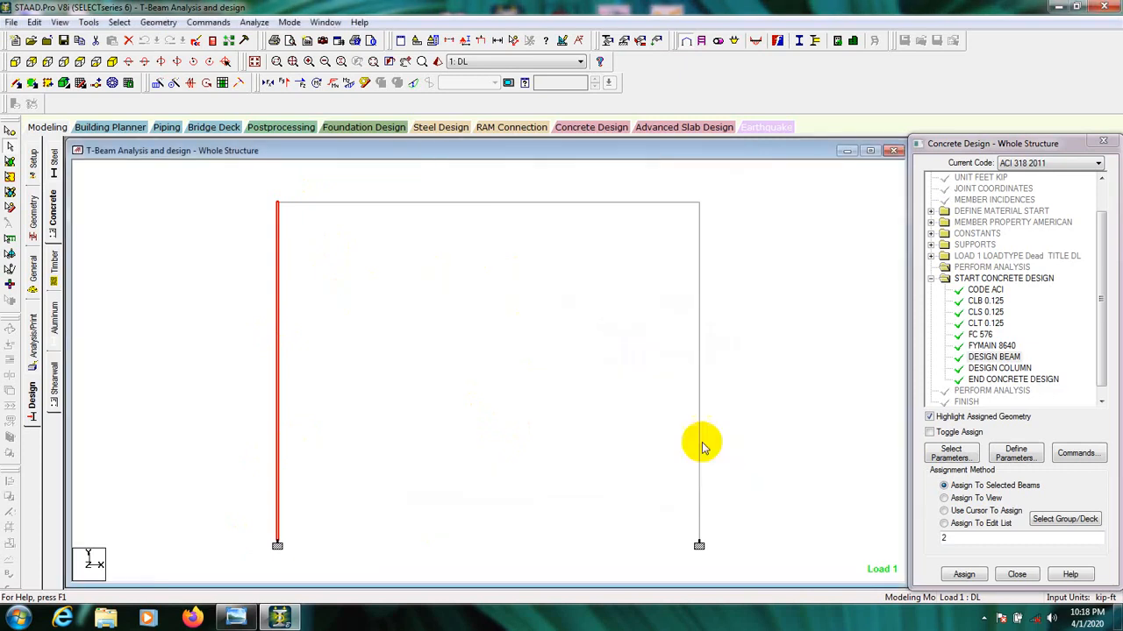
Step: Open the right column's member details, review its concrete design results and close them
{"action": "double_click", "coordinate": [699, 432]}
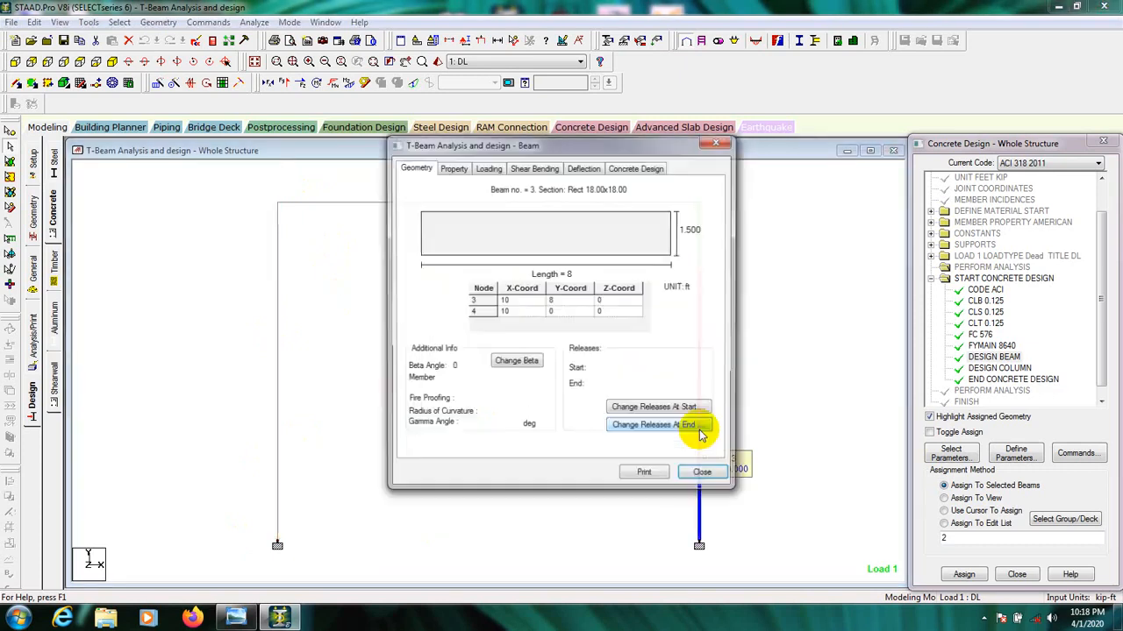
{"action": "left_click", "coordinate": [637, 169]}
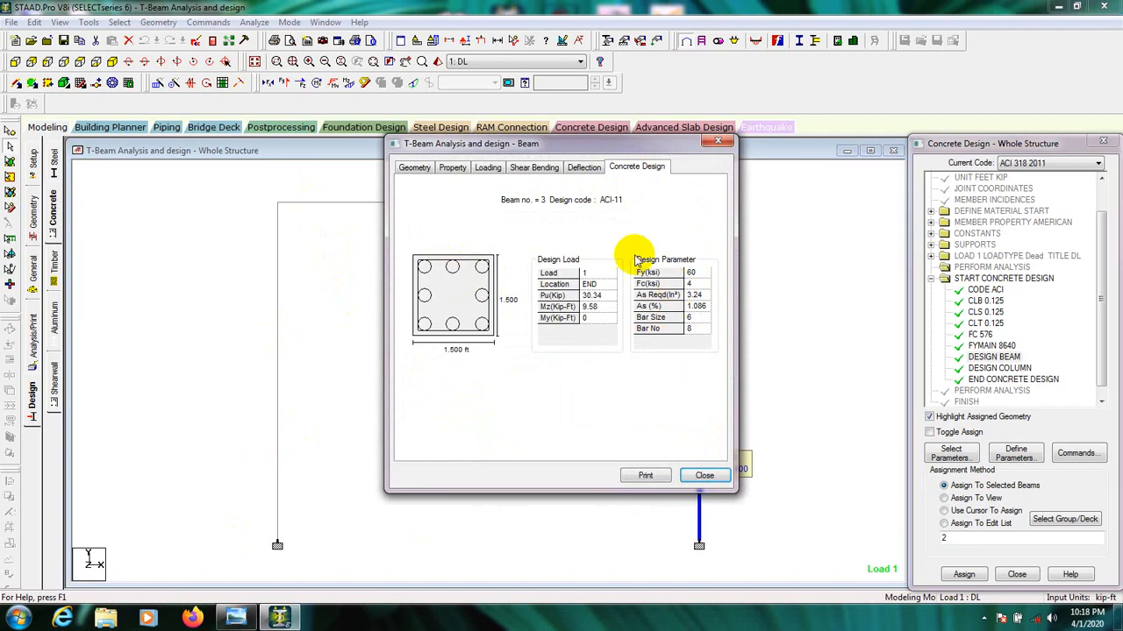
{"action": "left_click", "coordinate": [702, 476]}
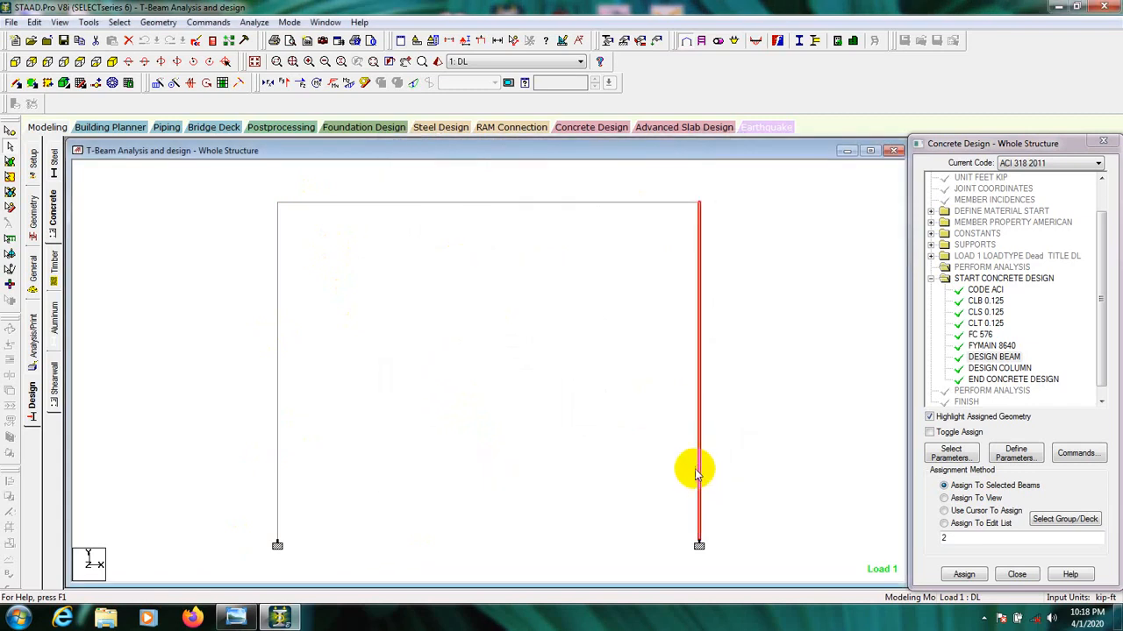
Step: Open the horizontal T-beam's member details, examine its concrete design reinforcement layout, close them and clear the selection
{"action": "left_click", "coordinate": [593, 411]}
{"action": "left_click", "coordinate": [524, 208]}
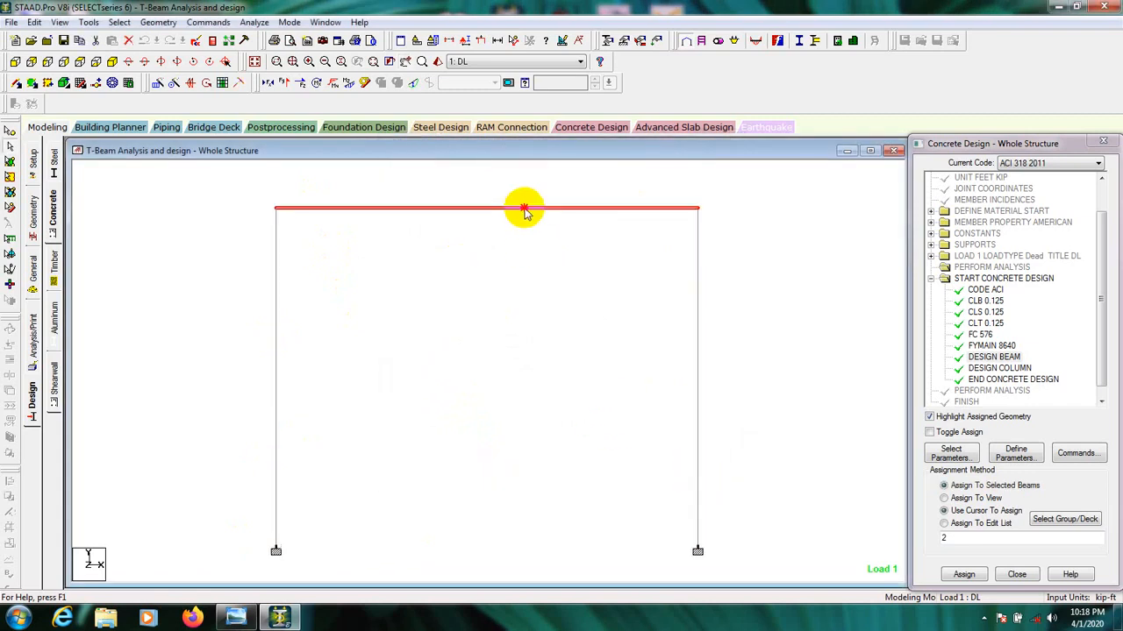
{"action": "double_click", "coordinate": [479, 209]}
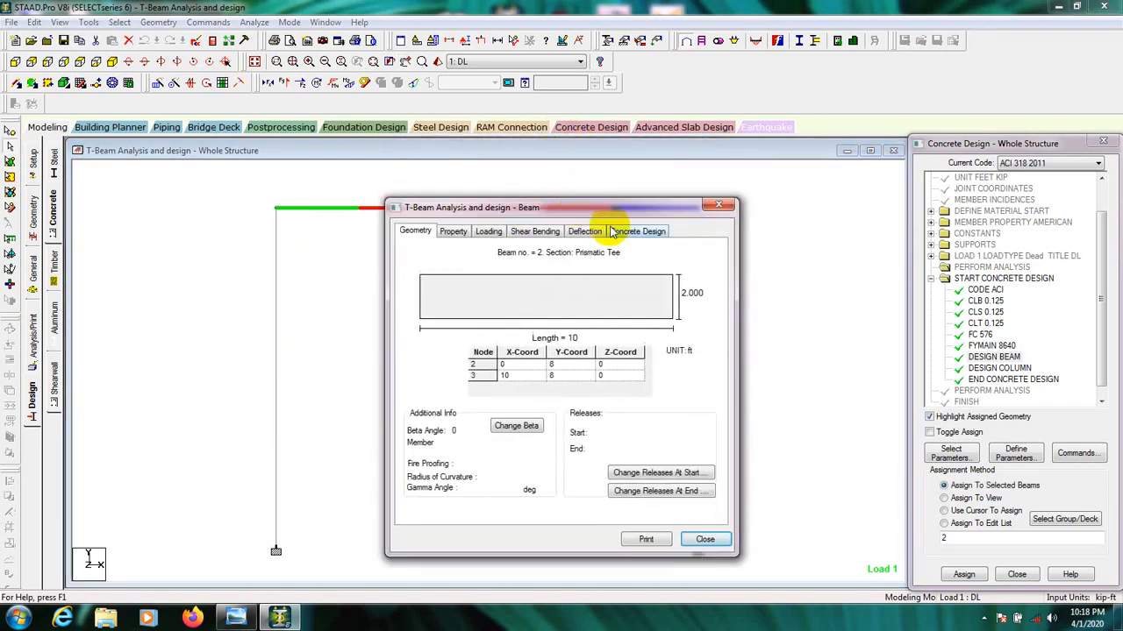
{"action": "left_click", "coordinate": [637, 231]}
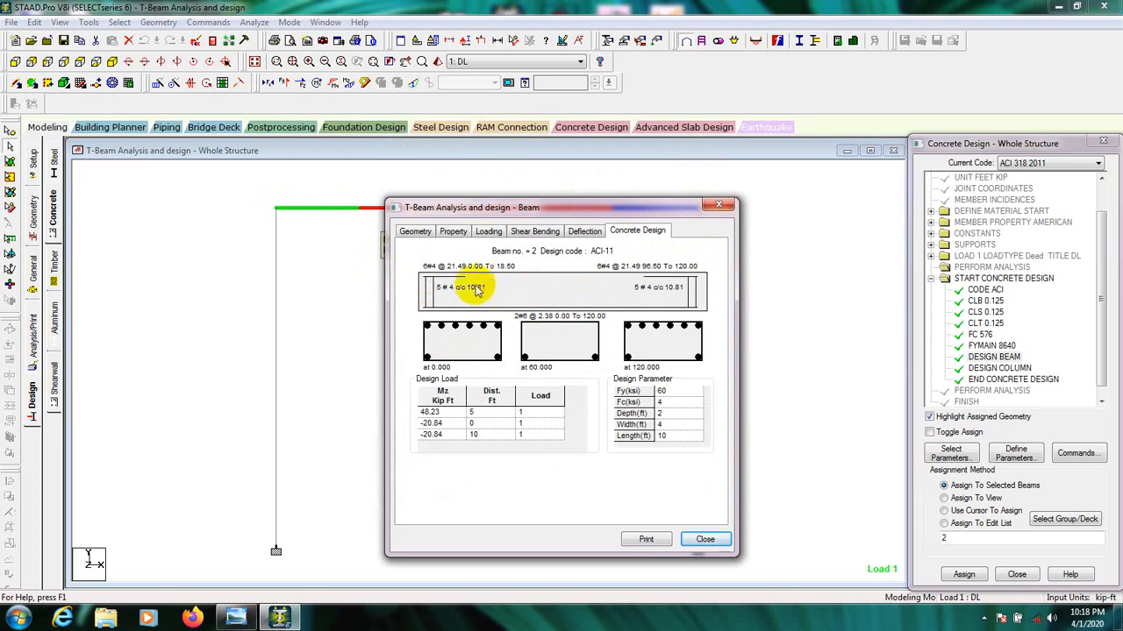
{"action": "left_click_drag", "start_coordinate": [516, 213], "coordinate": [500, 245]}
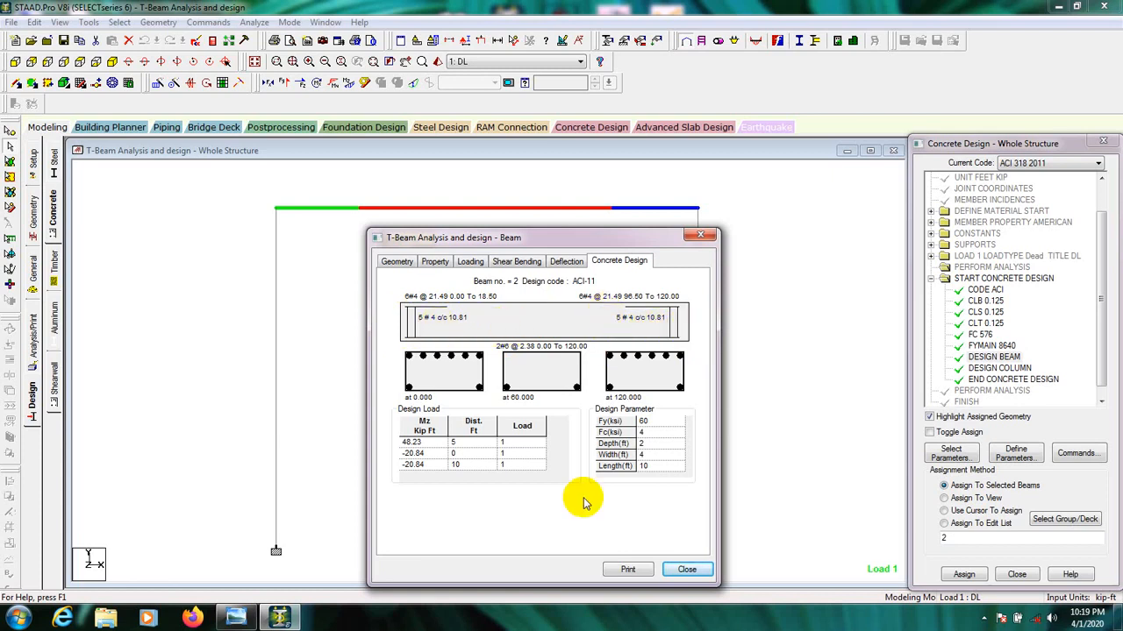
{"action": "left_click", "coordinate": [683, 570]}
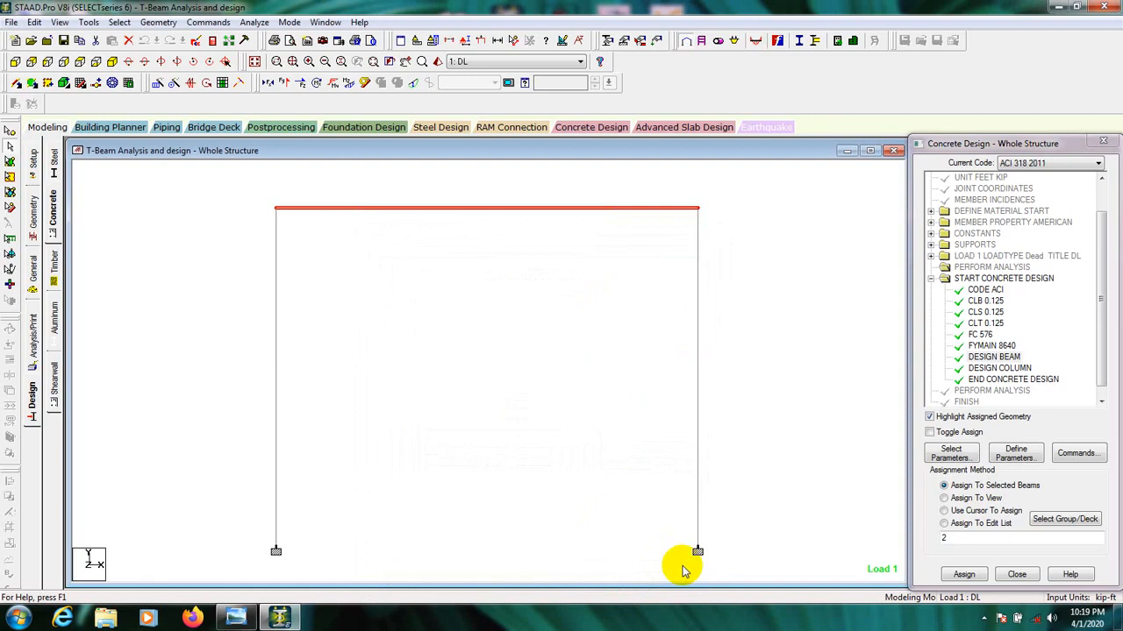
{"action": "left_click", "coordinate": [570, 333]}
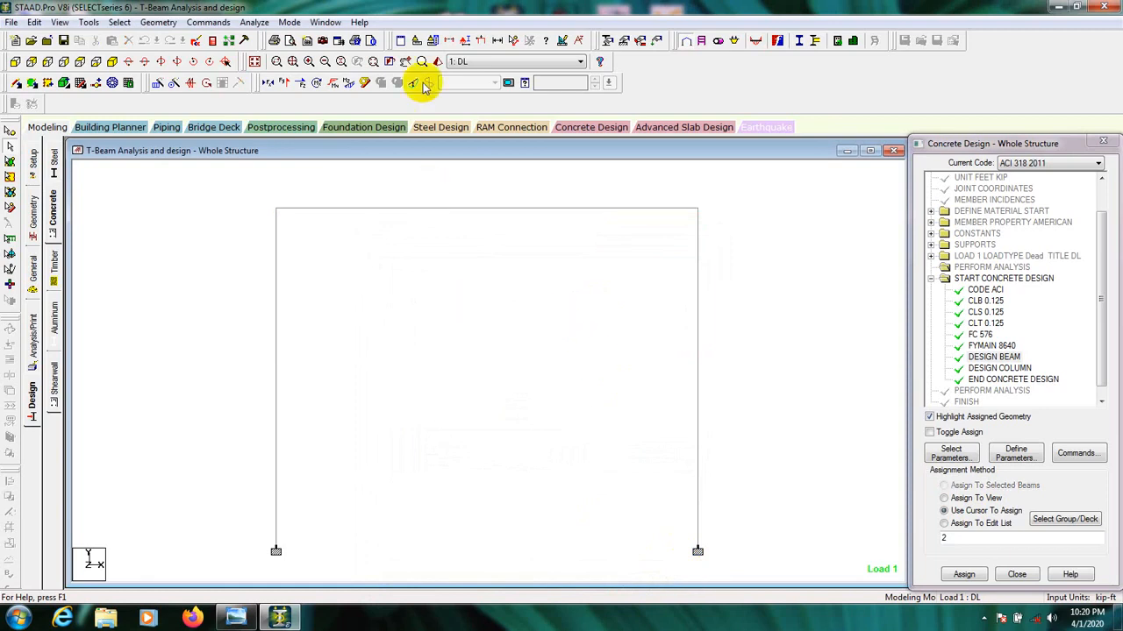
Step: Open the 3D rendered view of the frame, enlarge its window and inspect the T-beam and columns from different angles
{"action": "left_click", "coordinate": [431, 41]}
{"action": "left_click_drag", "start_coordinate": [599, 412], "coordinate": [570, 376]}
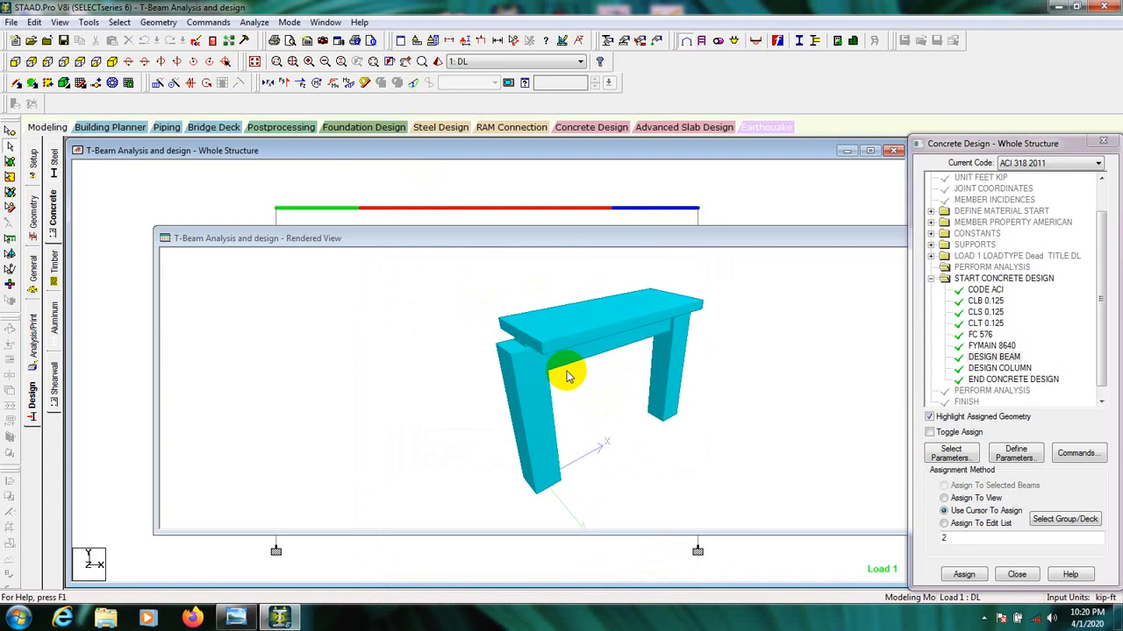
{"action": "left_click_drag", "start_coordinate": [581, 228], "coordinate": [578, 163]}
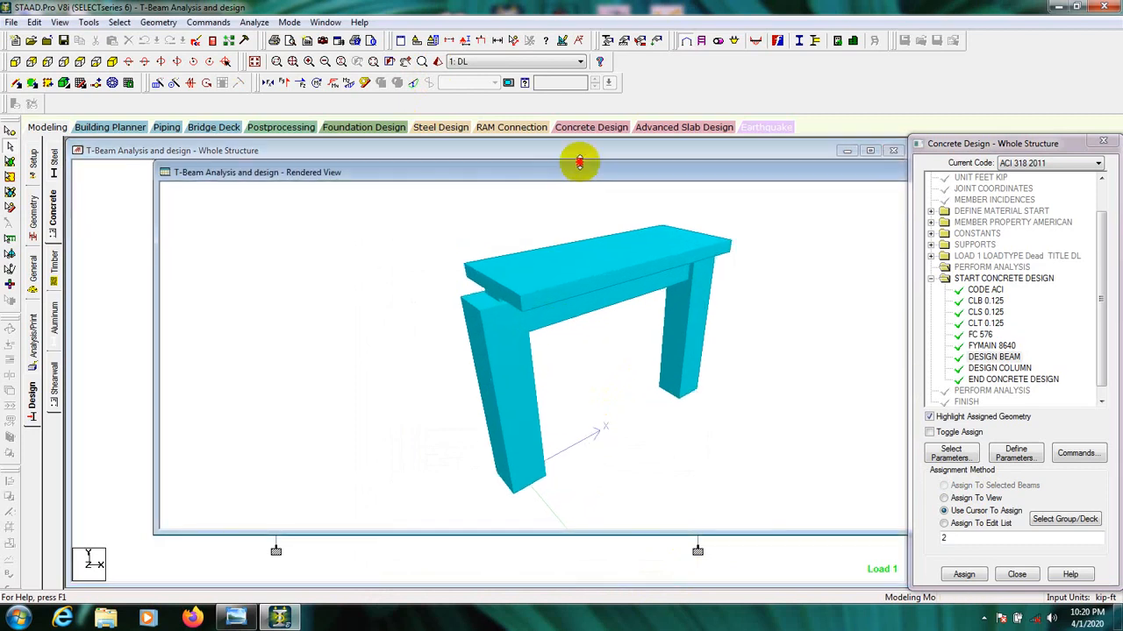
{"action": "left_click_drag", "start_coordinate": [573, 319], "coordinate": [513, 460]}
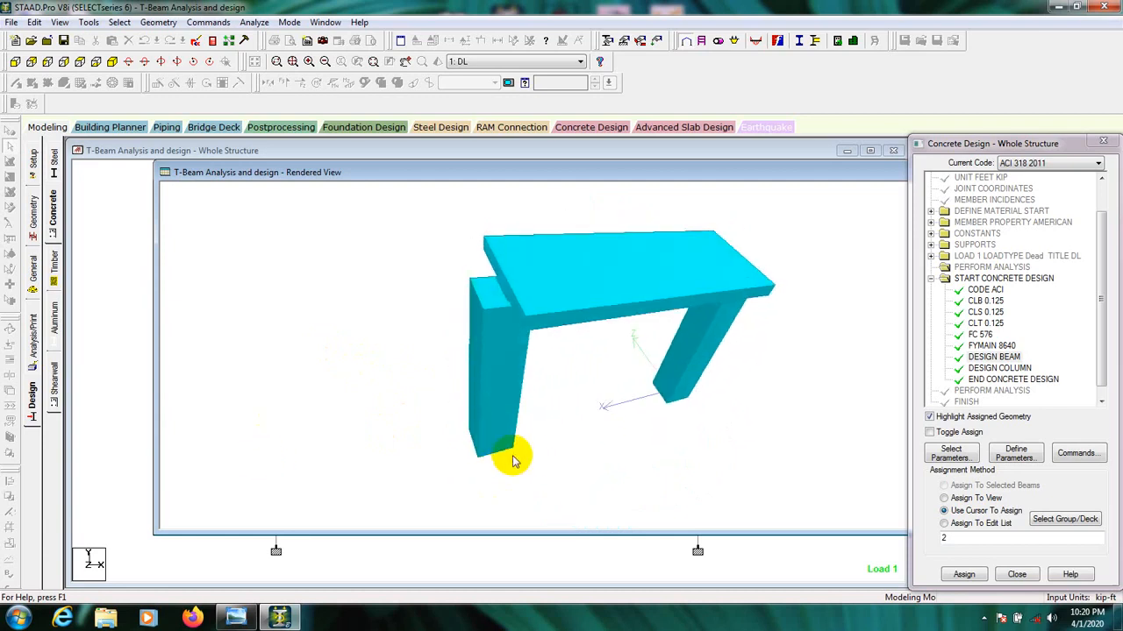